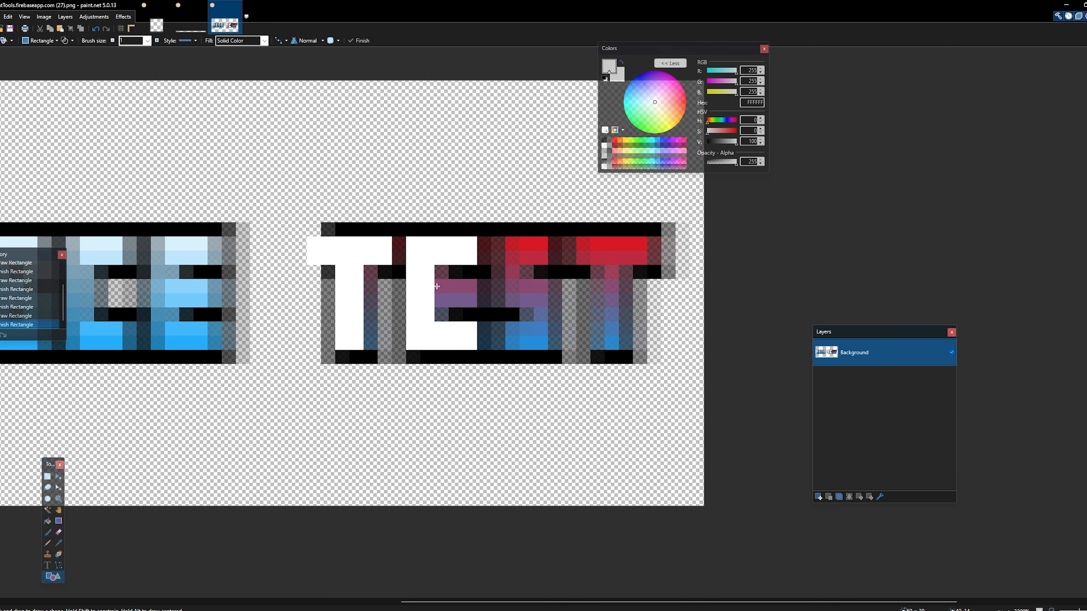
- Cover the lower part of the E and the upper part of the S in TEST with solid white rectangles, undoing misplaced ones
{"action": "left_click_drag", "start_coordinate": [436, 280], "coordinate": [476, 307]}
{"action": "left_click_drag", "start_coordinate": [492, 238], "coordinate": [516, 305]}
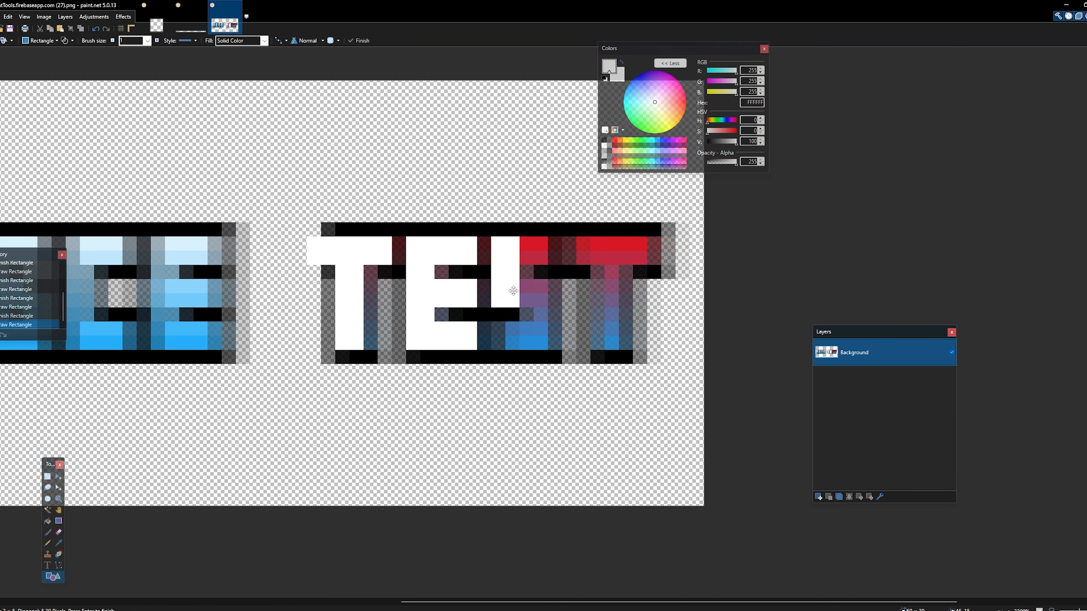
{"action": "mouse_move", "coordinate": [516, 239]}
{"action": "left_mouse_down"}
{"action": "mouse_move", "coordinate": [535, 259]}
{"action": "mouse_move", "coordinate": [548, 306]}
{"action": "left_mouse_up"}
{"action": "left_click", "coordinate": [555, 343]}
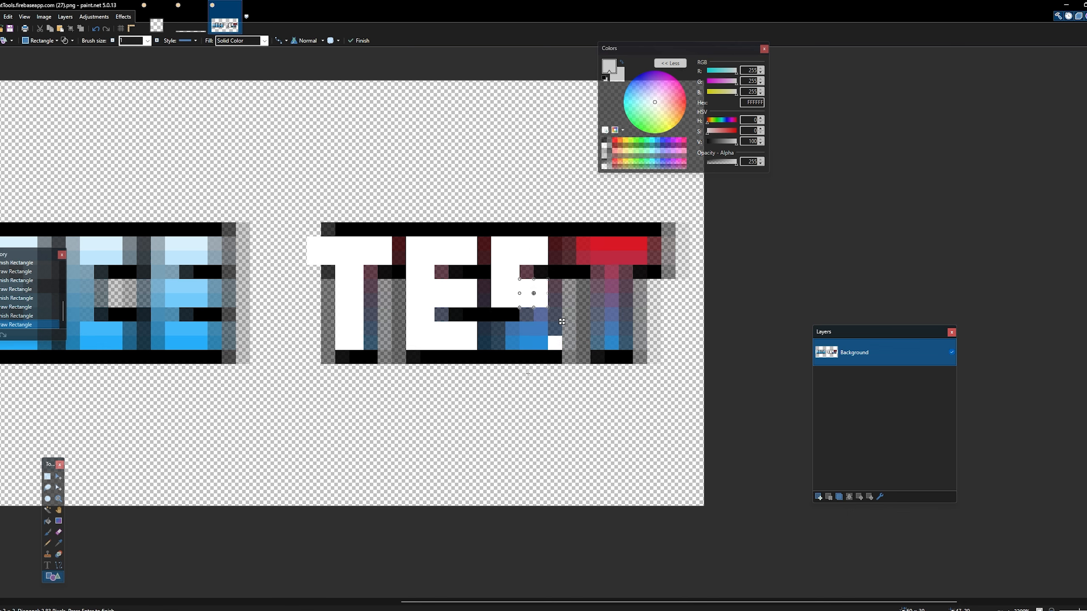
{"action": "key", "text": "ctrl+z"}
{"action": "key", "text": "ctrl+z"}
{"action": "key", "text": "ctrl+z"}
- Fill the remaining coloured parts of the S and the whole last T of TEST with solid white rectangles
{"action": "mouse_move", "coordinate": [512, 286]}
{"action": "left_mouse_down"}
{"action": "mouse_move", "coordinate": [539, 302]}
{"action": "mouse_move", "coordinate": [524, 345]}
{"action": "mouse_move", "coordinate": [512, 345]}
{"action": "left_mouse_up"}
{"action": "mouse_move", "coordinate": [582, 243]}
{"action": "left_mouse_down"}
{"action": "mouse_move", "coordinate": [652, 257]}
{"action": "mouse_move", "coordinate": [607, 345]}
{"action": "left_mouse_up"}
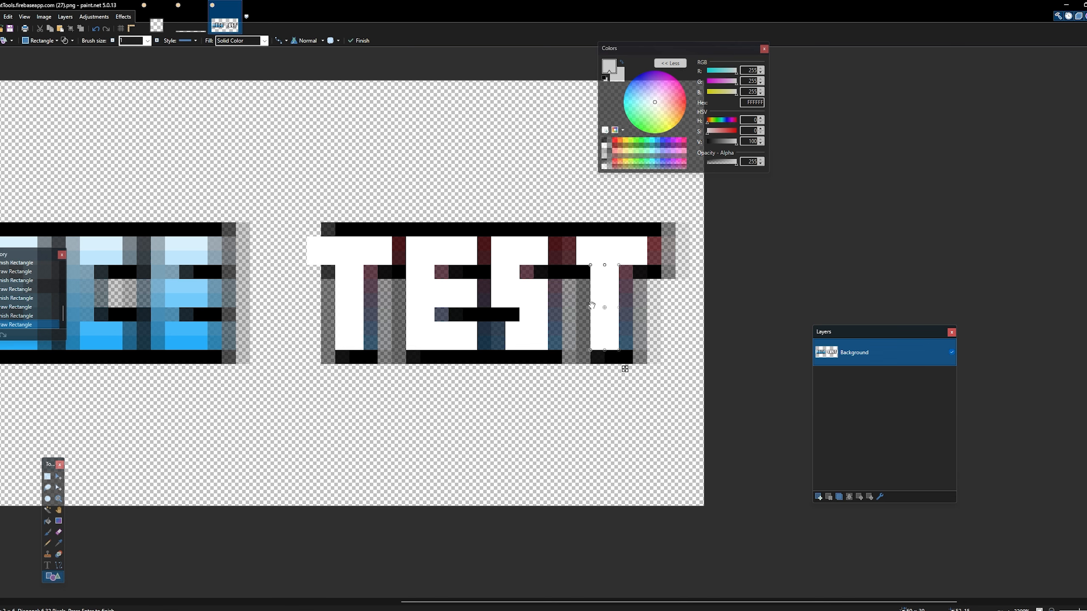
{"action": "key", "text": "Return"}
{"action": "left_click_drag", "start_coordinate": [570, 244], "coordinate": [569, 256]}
{"action": "key", "text": "Return"}
- Set the colour to black and fill solid outlines around the last T, inside the S, and between the E and S
{"action": "left_click_drag", "start_coordinate": [714, 142], "coordinate": [702, 143]}
{"action": "mouse_move", "coordinate": [320, 230]}
{"action": "left_mouse_down"}
{"action": "mouse_move", "coordinate": [660, 229]}
{"action": "mouse_move", "coordinate": [656, 269]}
{"action": "mouse_move", "coordinate": [628, 272]}
{"action": "mouse_move", "coordinate": [627, 352]}
{"action": "mouse_move", "coordinate": [565, 356]}
{"action": "mouse_move", "coordinate": [580, 356]}
{"action": "mouse_move", "coordinate": [582, 279]}
{"action": "mouse_move", "coordinate": [555, 351]}
{"action": "left_mouse_up"}
{"action": "key", "text": "ctrl+z"}
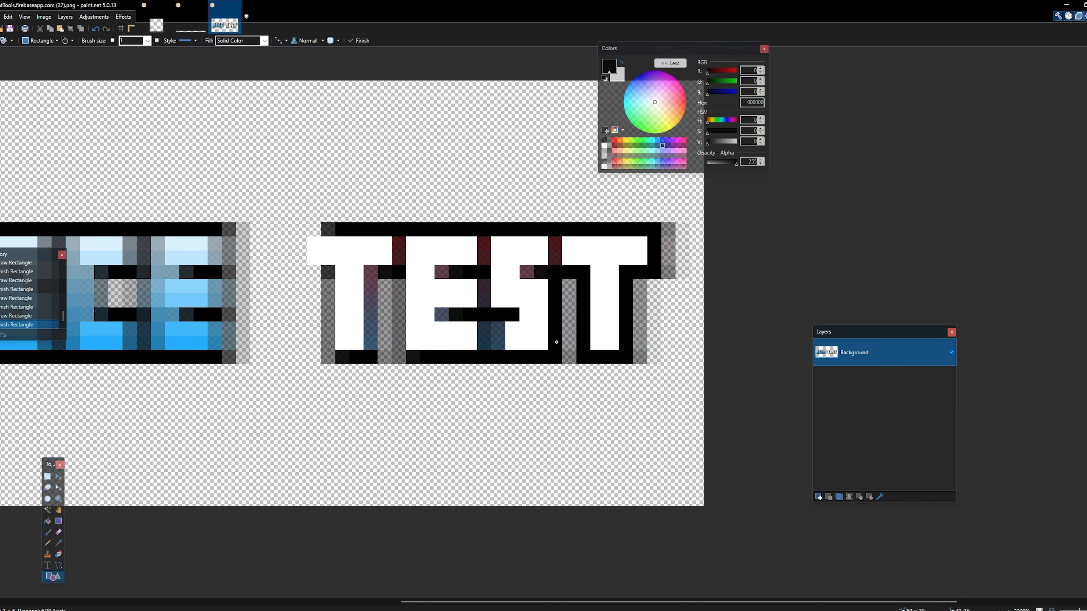
{"action": "left_click_drag", "start_coordinate": [546, 271], "coordinate": [555, 239]}
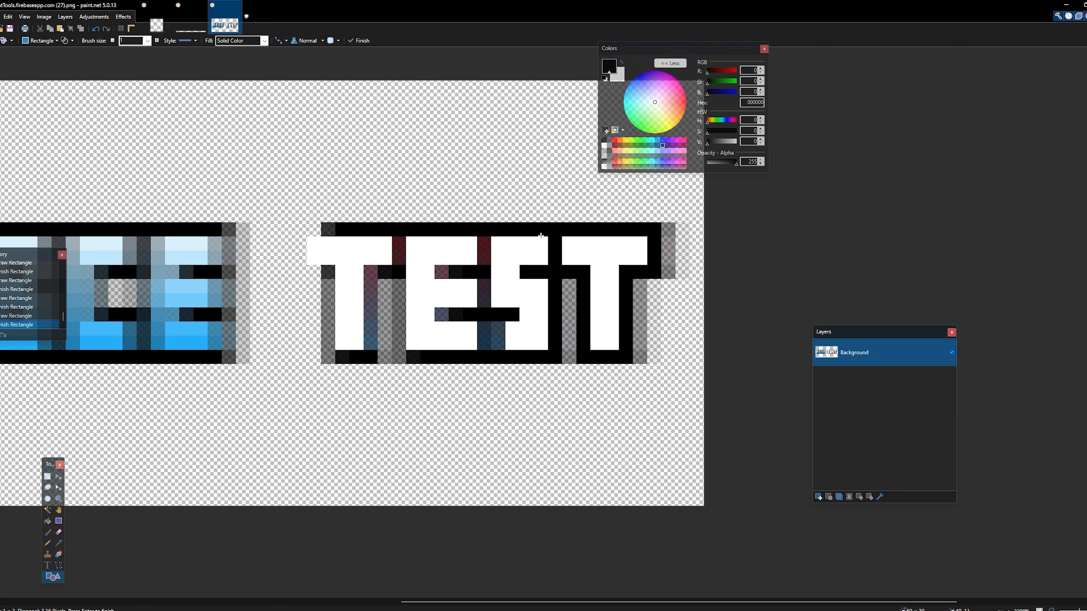
{"action": "mouse_move", "coordinate": [486, 231]}
{"action": "left_mouse_down"}
{"action": "mouse_move", "coordinate": [484, 350]}
{"action": "mouse_move", "coordinate": [503, 322]}
{"action": "mouse_move", "coordinate": [494, 338]}
{"action": "mouse_move", "coordinate": [437, 316]}
{"action": "left_mouse_up"}
{"action": "key", "text": "ctrl+z"}
{"action": "left_click", "coordinate": [511, 370]}
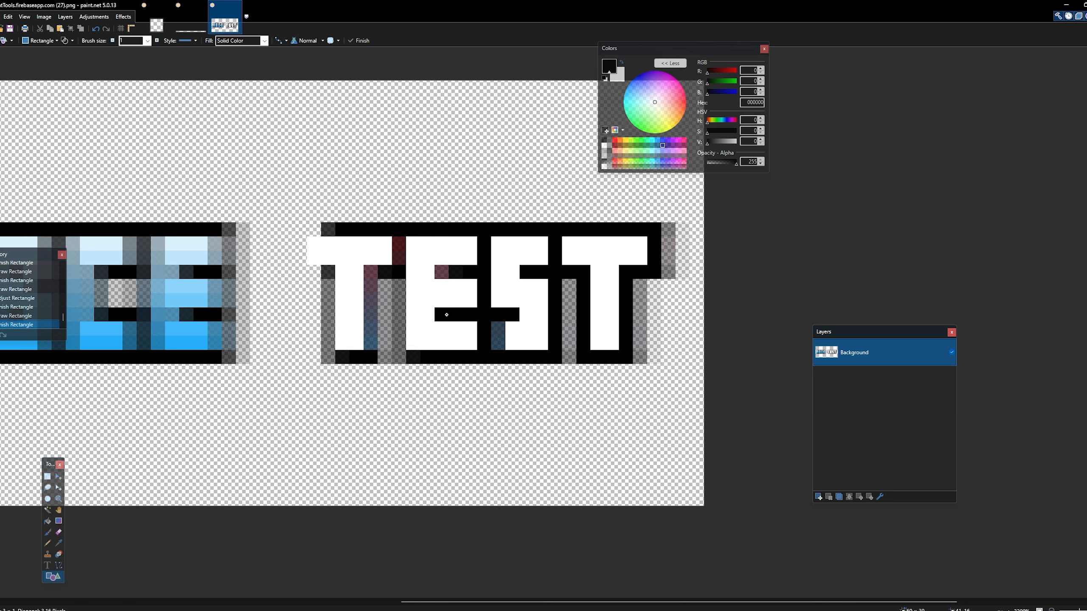
- Fill the E's inner gap and the outline around the first T's stem and towards the E with black rectangles
{"action": "mouse_move", "coordinate": [462, 278]}
{"action": "left_mouse_down"}
{"action": "mouse_move", "coordinate": [433, 264]}
{"action": "mouse_move", "coordinate": [395, 357]}
{"action": "mouse_move", "coordinate": [369, 273]}
{"action": "mouse_move", "coordinate": [328, 330]}
{"action": "mouse_move", "coordinate": [331, 358]}
{"action": "left_mouse_up"}
{"action": "left_click", "coordinate": [369, 358]}
{"action": "left_click", "coordinate": [338, 281]}
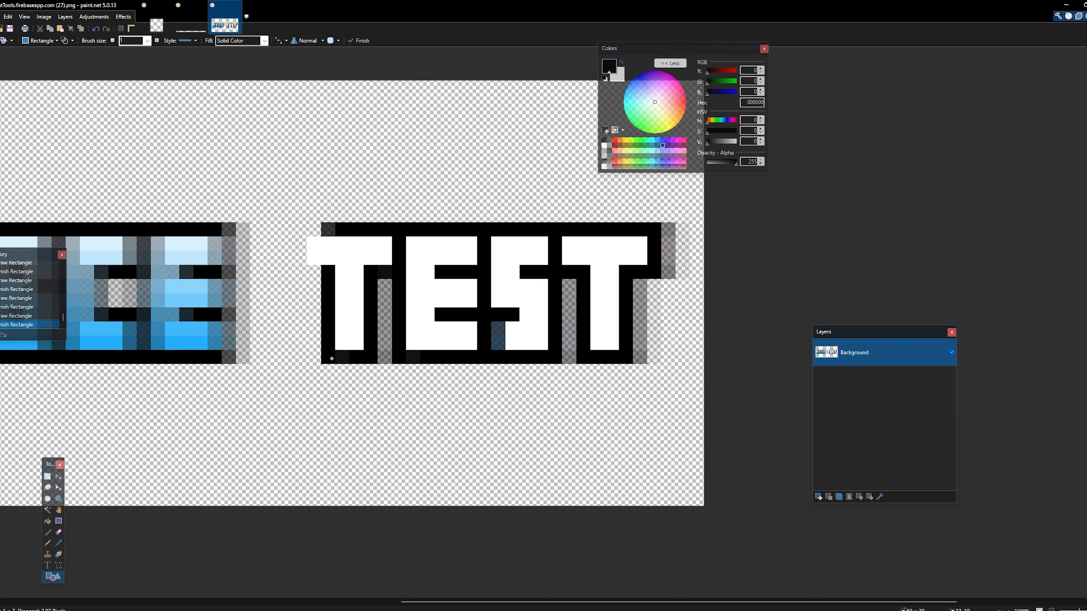
{"action": "key", "text": "Return"}
- Complete the black outline around the first T's upper-left end and fill the S's leftover lower-left pixels with white
{"action": "key", "text": "Return"}
{"action": "mouse_move", "coordinate": [326, 273]}
{"action": "left_mouse_down"}
{"action": "mouse_move", "coordinate": [300, 256]}
{"action": "mouse_move", "coordinate": [301, 272]}
{"action": "left_mouse_up"}
{"action": "key", "text": "Return"}
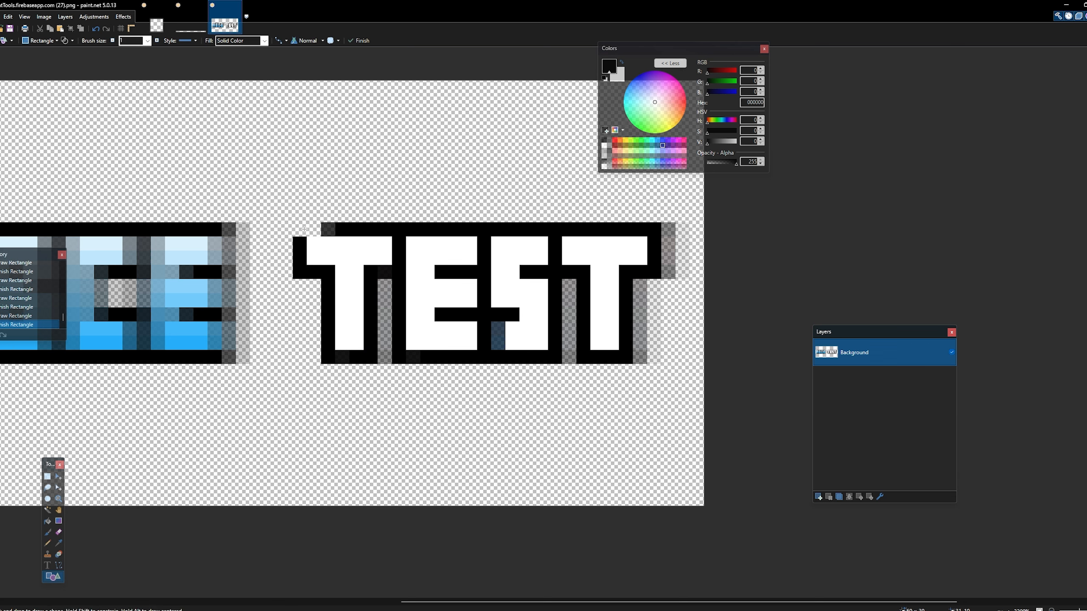
{"action": "left_click_drag", "start_coordinate": [301, 230], "coordinate": [323, 231]}
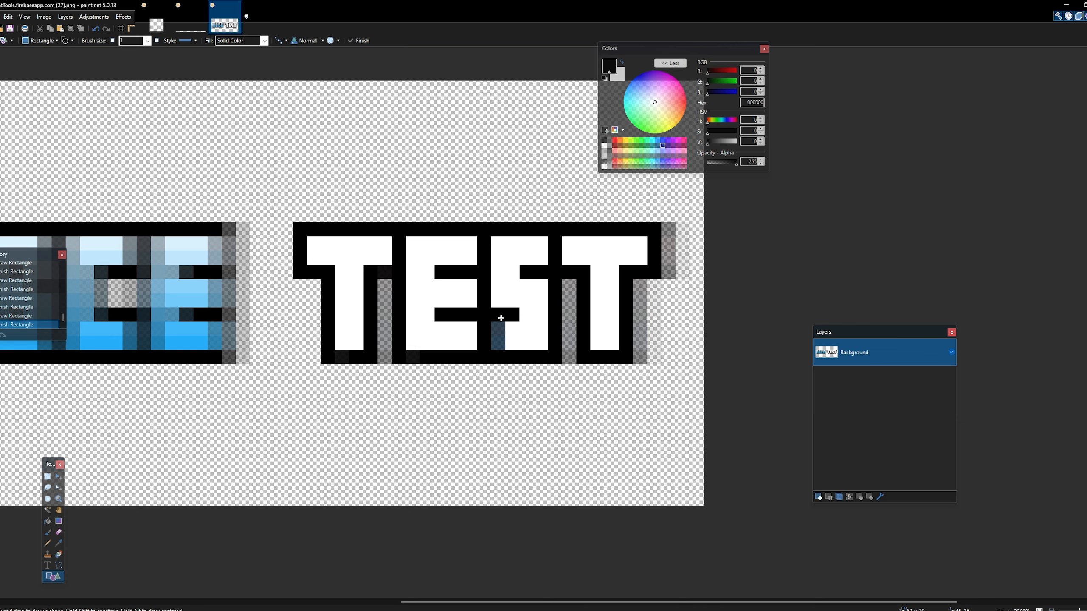
{"action": "left_click", "coordinate": [604, 146]}
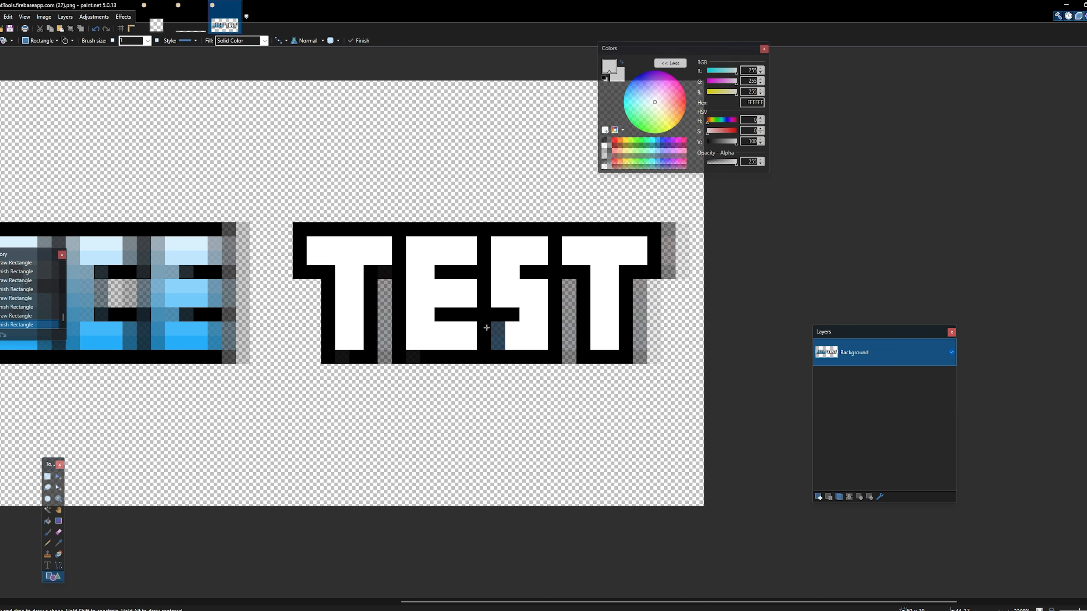
{"action": "left_click_drag", "start_coordinate": [497, 329], "coordinate": [497, 344]}
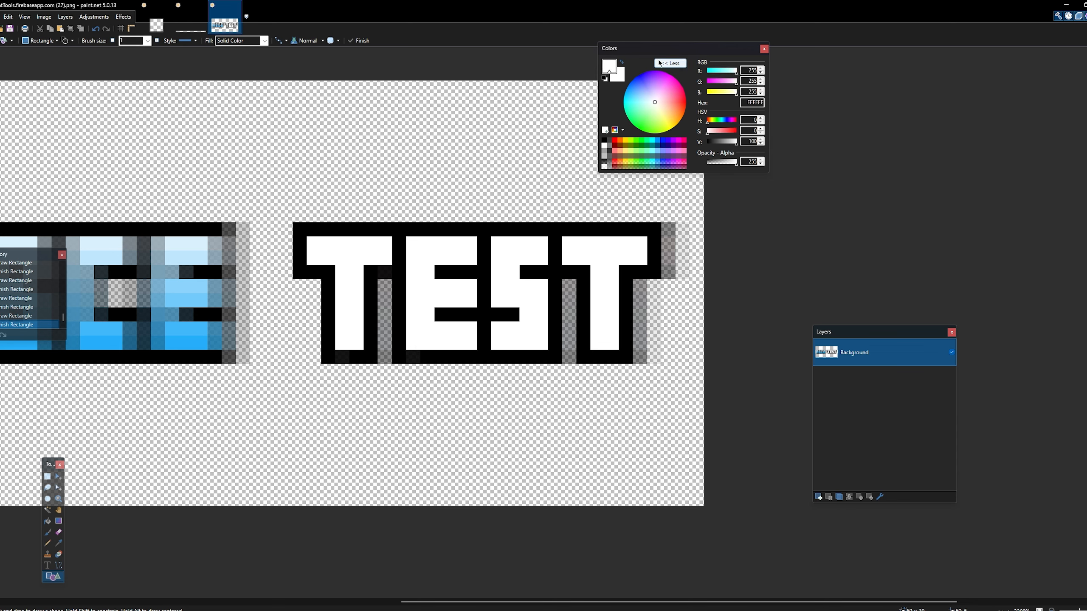
- Set the colour to F7F7F7 and shade the second pixel row of all the TEST letters with the Pencil
{"action": "left_click_drag", "start_coordinate": [654, 48], "coordinate": [95, 140]}
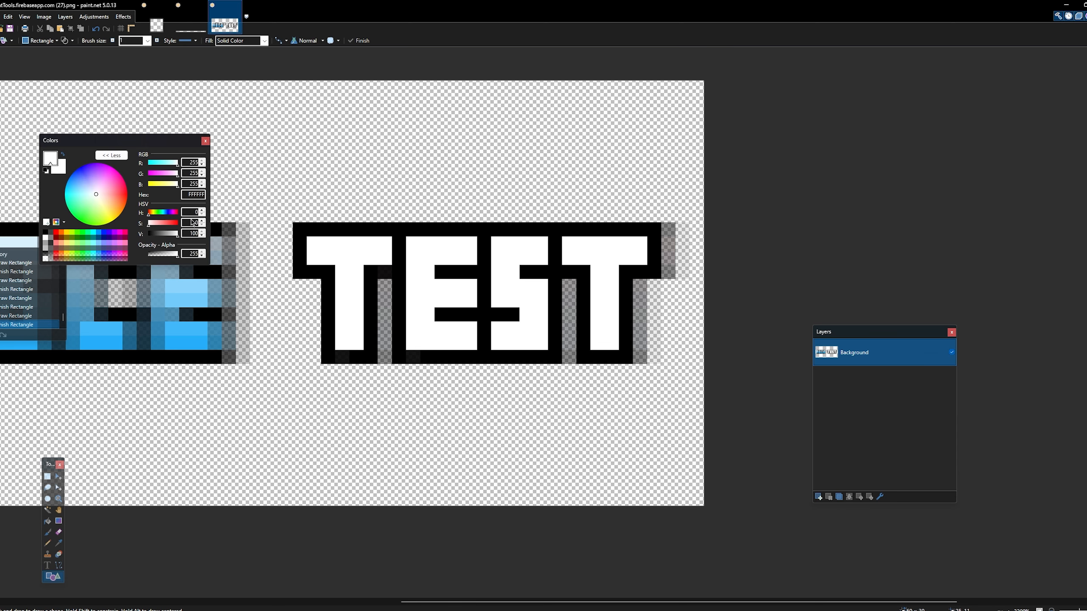
{"action": "left_click", "coordinate": [202, 236]}
{"action": "left_click", "coordinate": [202, 236]}
{"action": "left_click", "coordinate": [202, 236]}
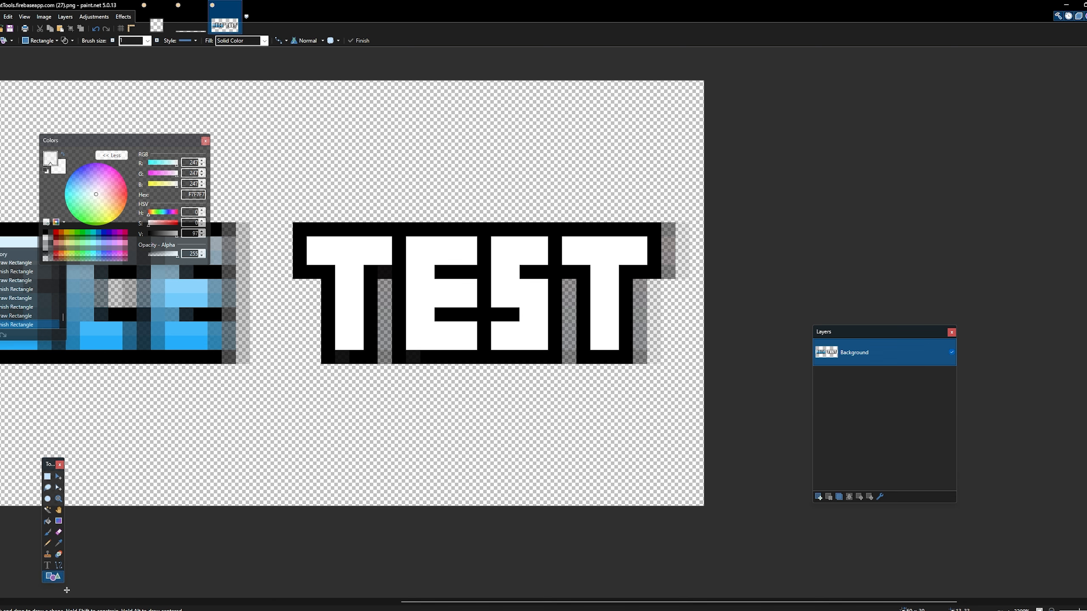
{"action": "left_click", "coordinate": [48, 543]}
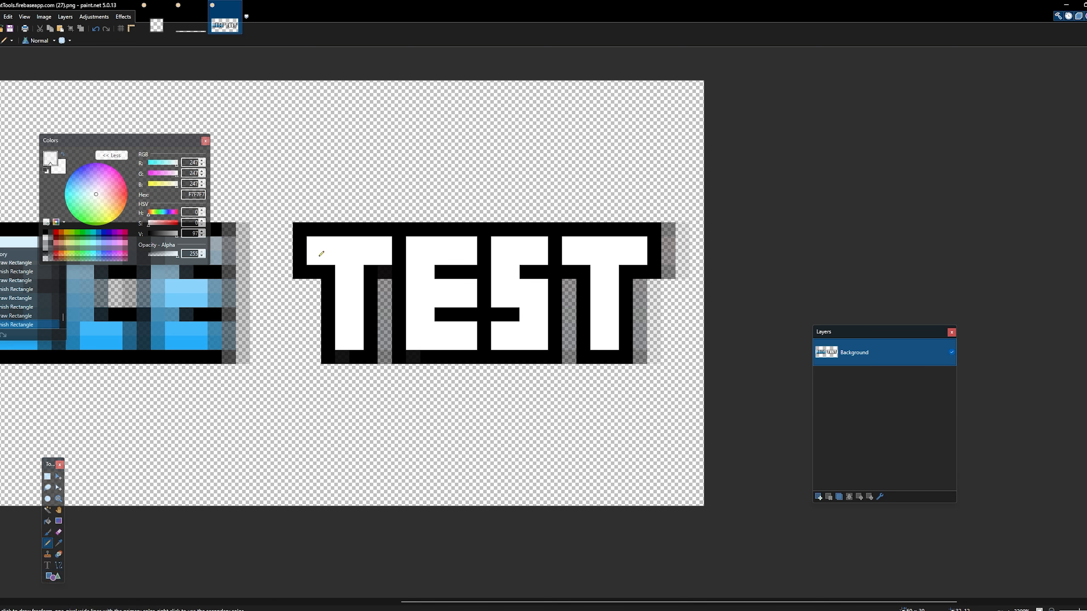
{"action": "left_click_drag", "start_coordinate": [315, 255], "coordinate": [647, 254]}
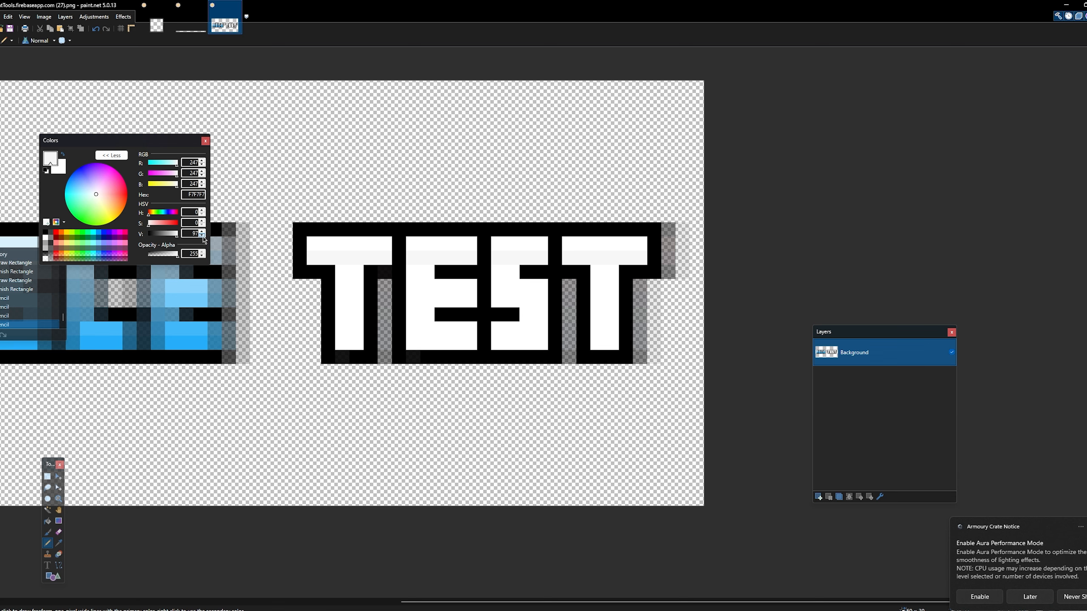
- Darken the colour to EDEDED and shade the third pixel row of the TEST letters
{"action": "left_click", "coordinate": [202, 235]}
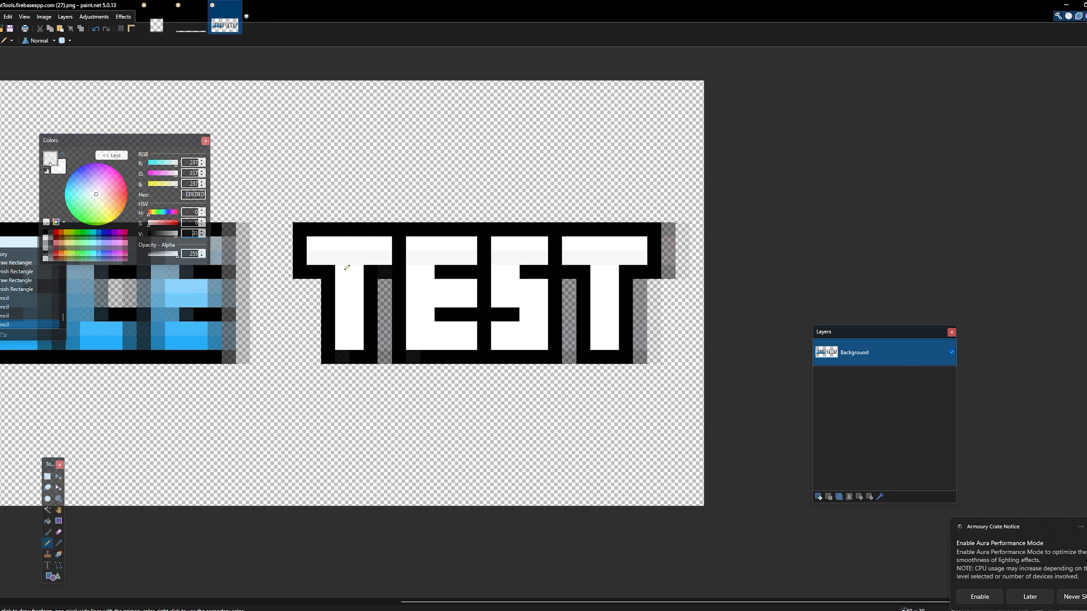
{"action": "left_click_drag", "start_coordinate": [341, 272], "coordinate": [430, 269]}
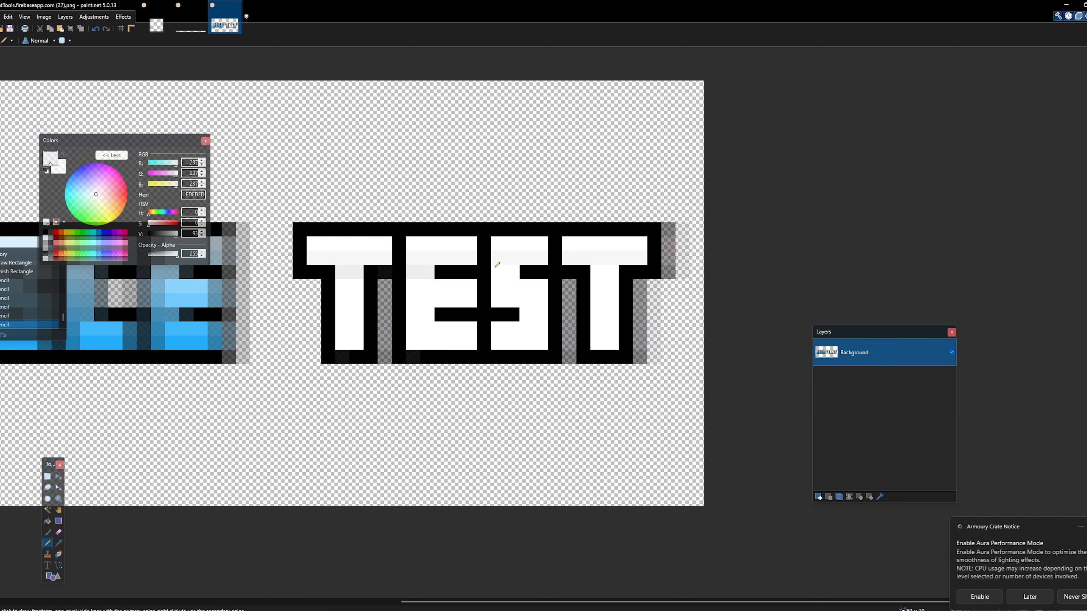
{"action": "left_click_drag", "start_coordinate": [496, 267], "coordinate": [515, 269]}
{"action": "left_click_drag", "start_coordinate": [594, 269], "coordinate": [611, 267]}
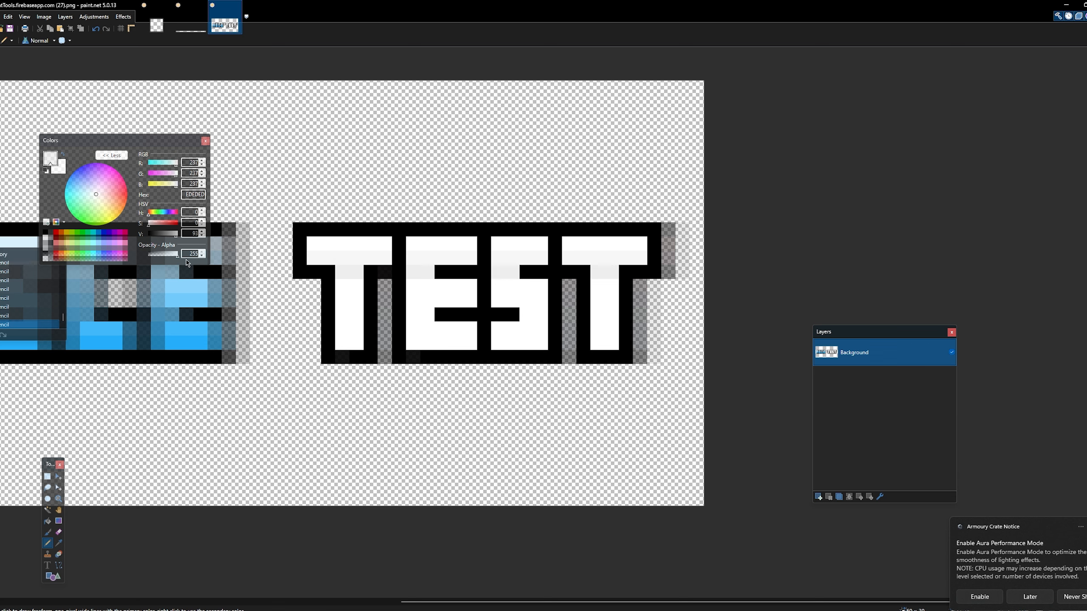
- Shade the fourth pixel row of the TEST letters with E5E5E5 and the fifth row with DBDBDB
{"action": "left_click", "coordinate": [203, 235]}
{"action": "left_click", "coordinate": [202, 236]}
{"action": "left_click_drag", "start_coordinate": [348, 286], "coordinate": [614, 282]}
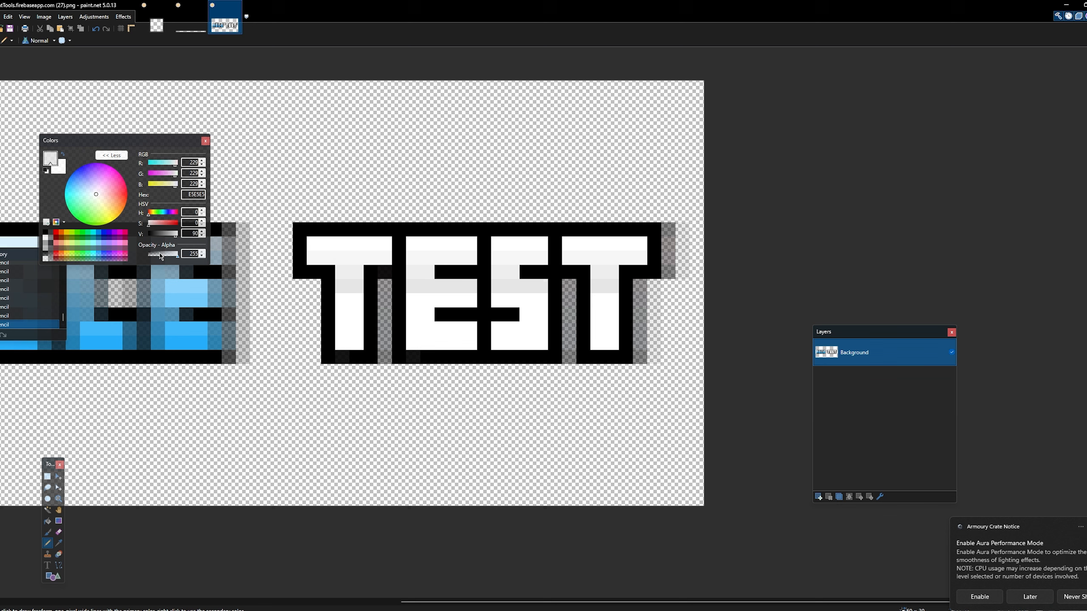
{"action": "left_click", "coordinate": [201, 236]}
{"action": "left_click", "coordinate": [201, 236]}
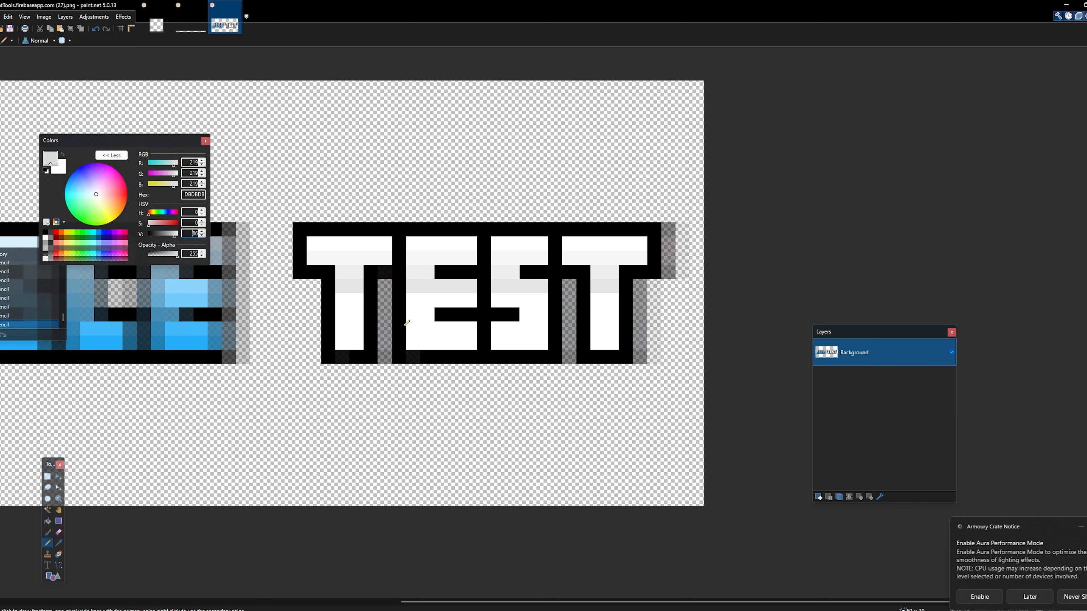
{"action": "left_click", "coordinate": [349, 300]}
{"action": "mouse_move", "coordinate": [413, 296]}
{"action": "left_mouse_down"}
{"action": "mouse_move", "coordinate": [466, 297]}
{"action": "mouse_move", "coordinate": [433, 265]}
{"action": "mouse_move", "coordinate": [519, 290]}
{"action": "mouse_move", "coordinate": [500, 297]}
{"action": "mouse_move", "coordinate": [545, 294]}
{"action": "left_mouse_up"}
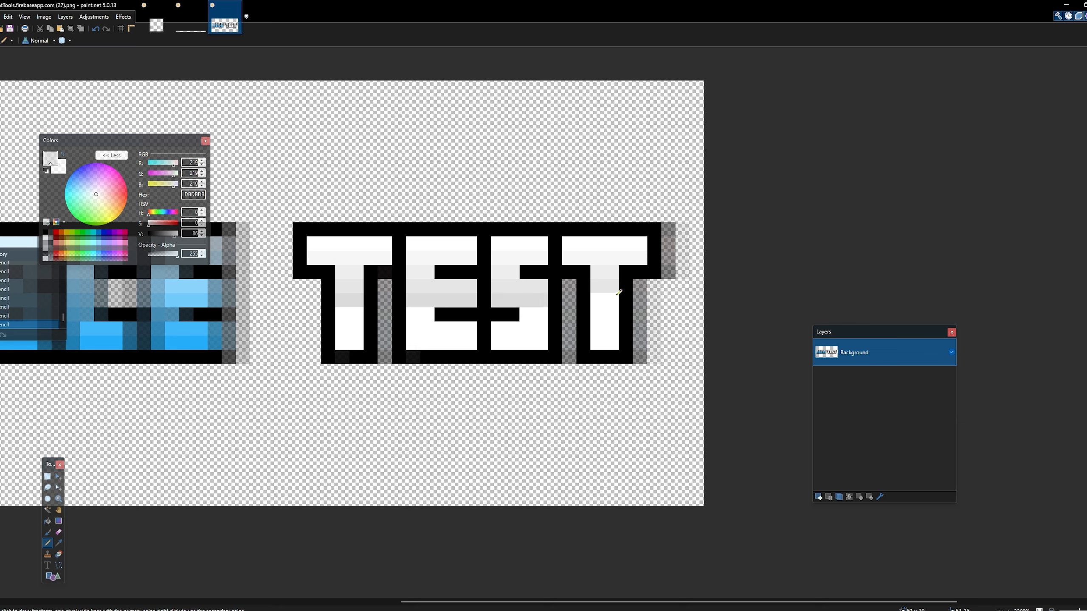
{"action": "left_click_drag", "start_coordinate": [617, 294], "coordinate": [607, 294]}
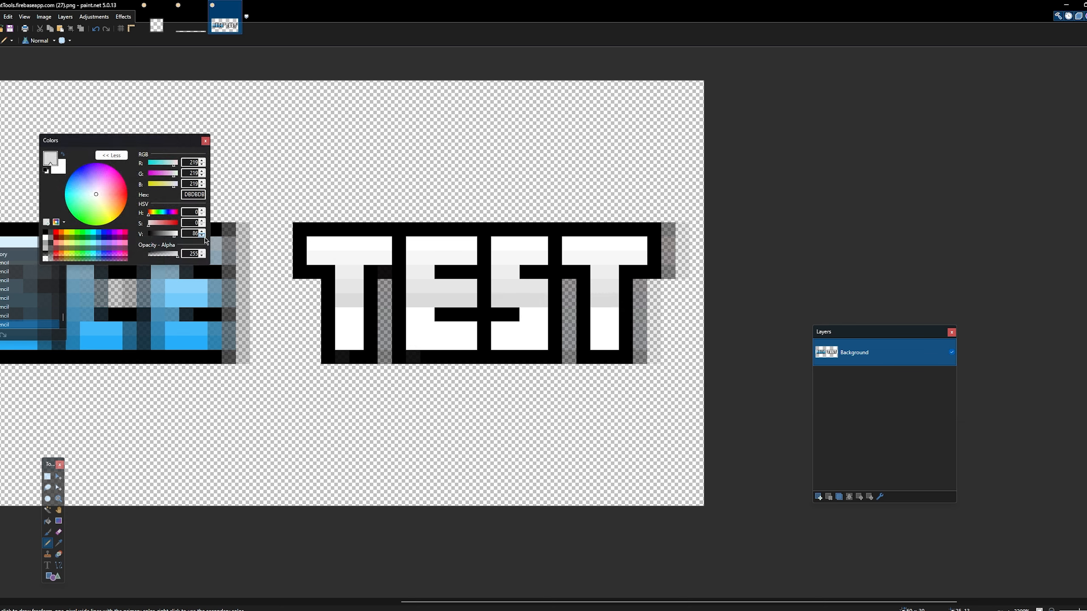
- Shade the sixth and seventh pixel rows of the TEST letters with D1D1D1 and the bottom row with C1C1C1
{"action": "left_click", "coordinate": [203, 237]}
{"action": "left_click_drag", "start_coordinate": [340, 313], "coordinate": [352, 308]}
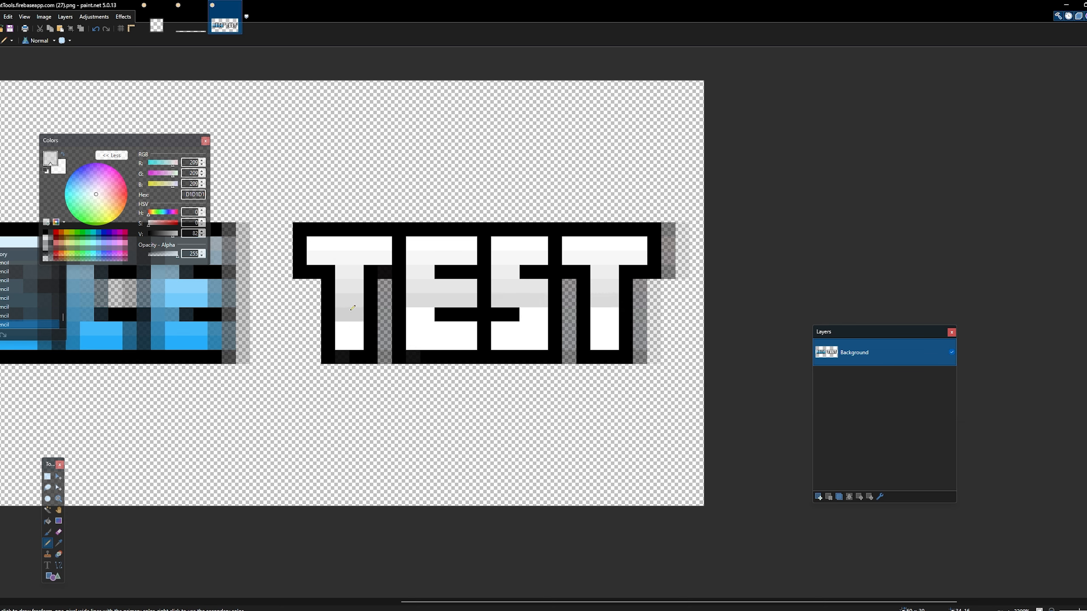
{"action": "left_click_drag", "start_coordinate": [434, 318], "coordinate": [429, 313]}
{"action": "left_click_drag", "start_coordinate": [537, 312], "coordinate": [526, 315]}
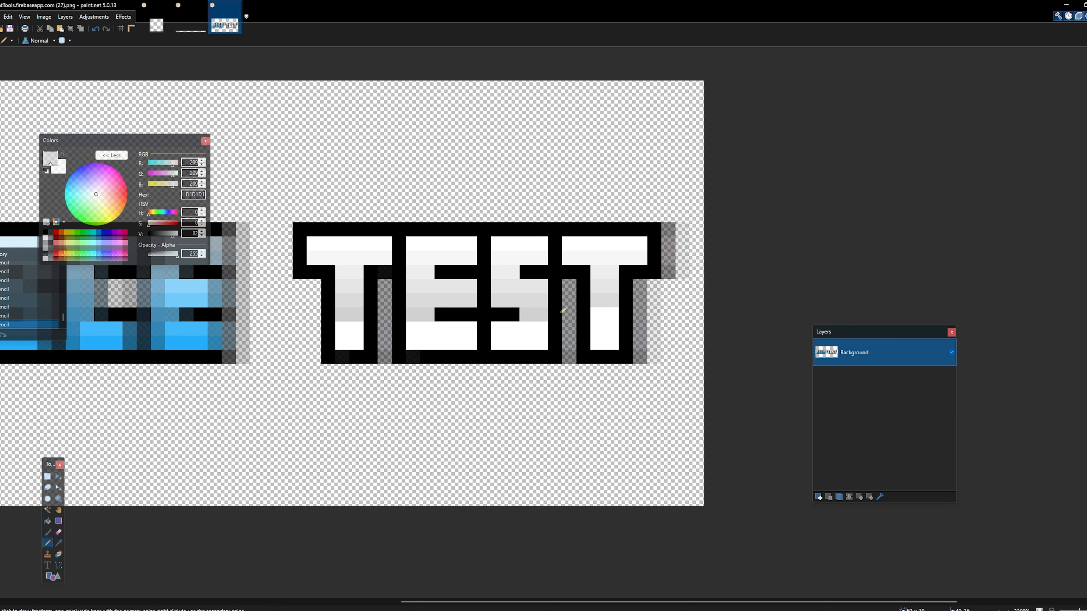
{"action": "left_click_drag", "start_coordinate": [595, 315], "coordinate": [610, 313]}
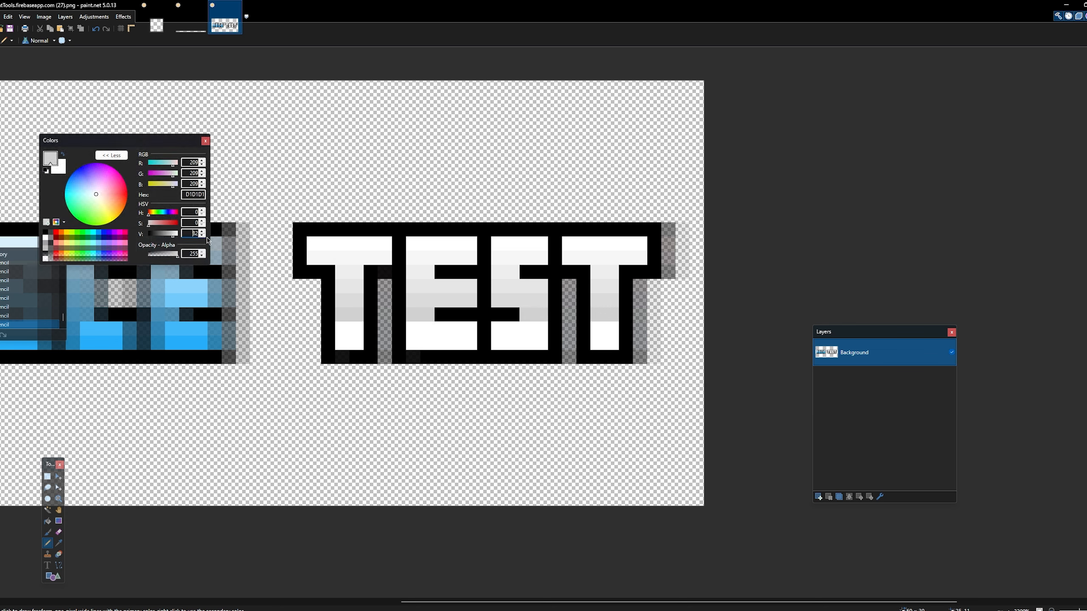
{"action": "left_click_drag", "start_coordinate": [343, 330], "coordinate": [546, 329]}
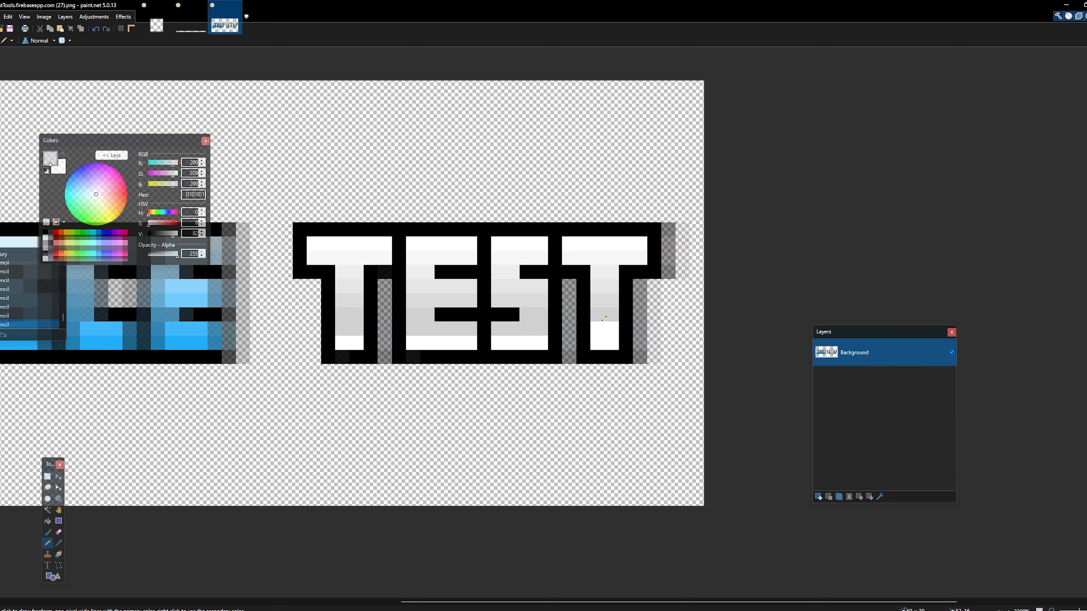
{"action": "left_click_drag", "start_coordinate": [618, 327], "coordinate": [602, 325]}
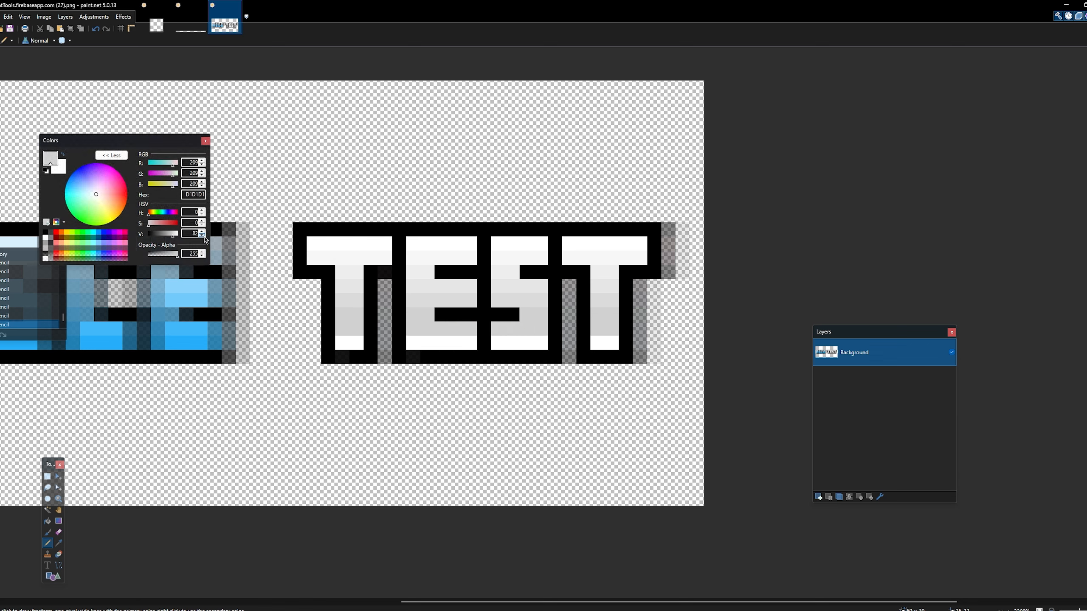
{"action": "left_click", "coordinate": [203, 235]}
{"action": "left_click", "coordinate": [203, 236]}
{"action": "left_click_drag", "start_coordinate": [341, 341], "coordinate": [610, 339]}
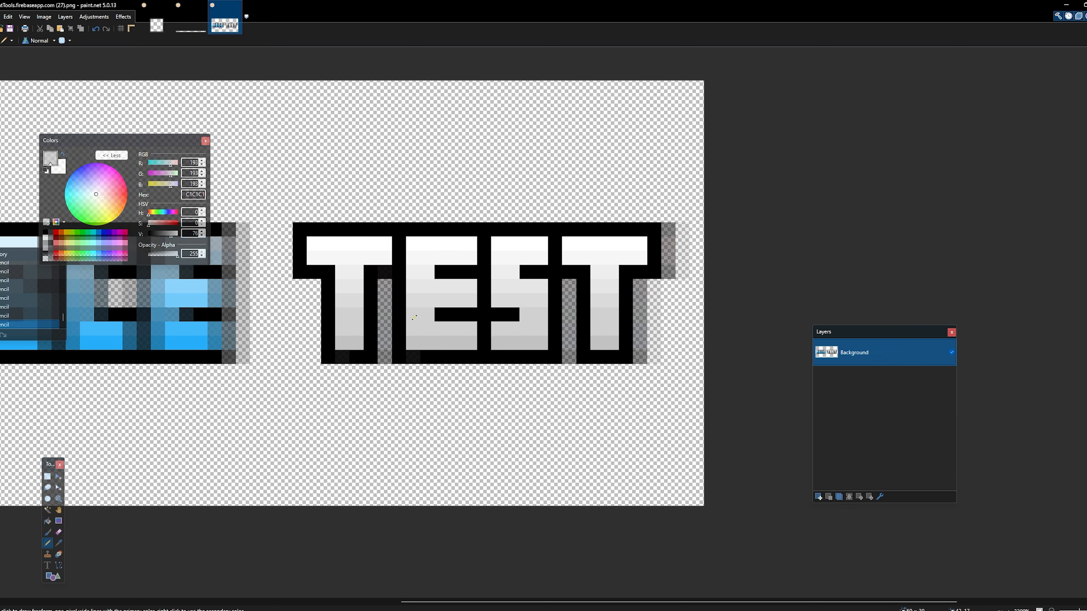
- Select the semi-transparent shadow pixels beside both Ts of TEST, move them off the canvas, and clear the selection
{"action": "left_click", "coordinate": [47, 476]}
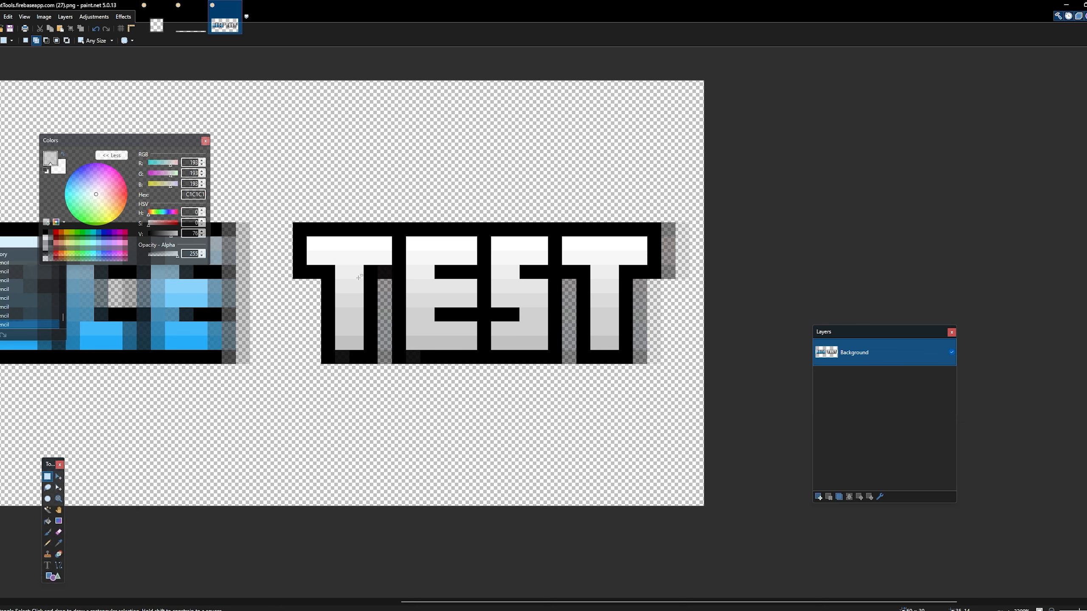
{"action": "left_click_drag", "start_coordinate": [384, 281], "coordinate": [379, 345]}
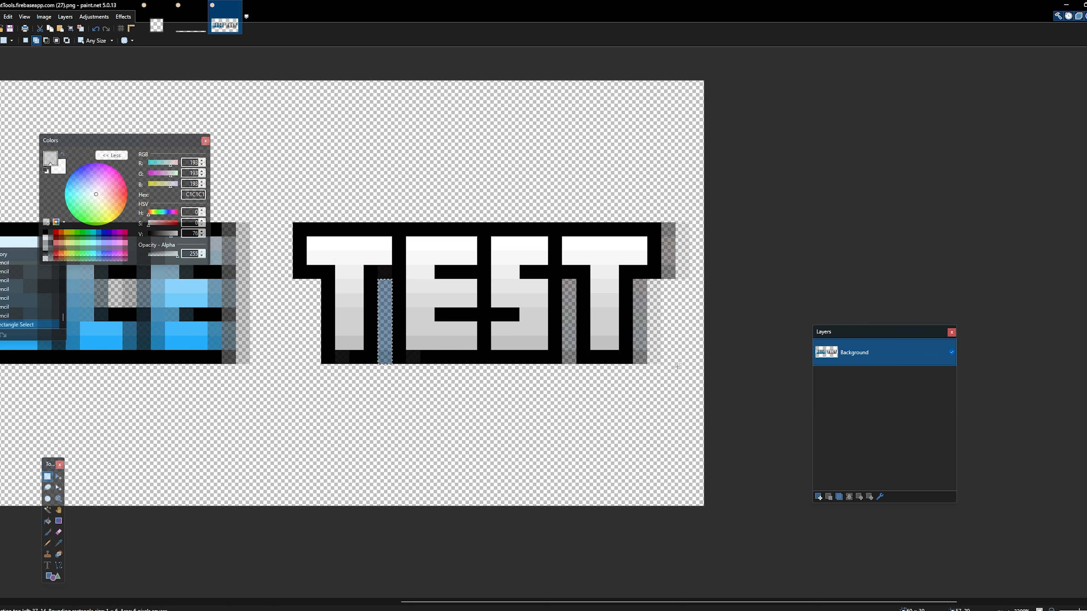
{"action": "left_click_drag", "start_coordinate": [634, 378], "coordinate": [690, 209]}
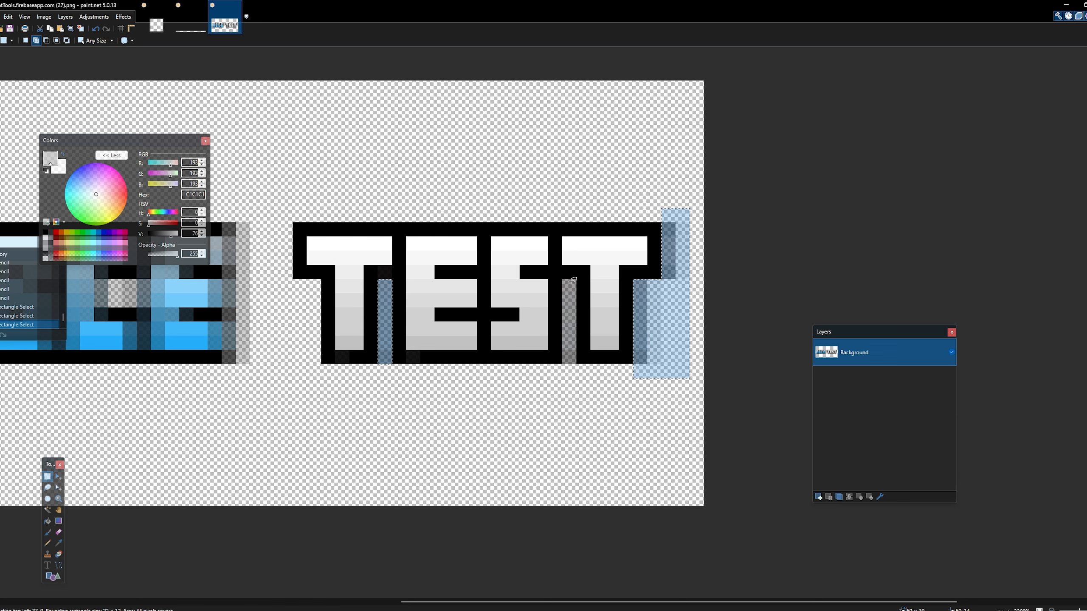
{"action": "left_click_drag", "start_coordinate": [563, 280], "coordinate": [576, 364]}
{"action": "left_click", "coordinate": [58, 476]}
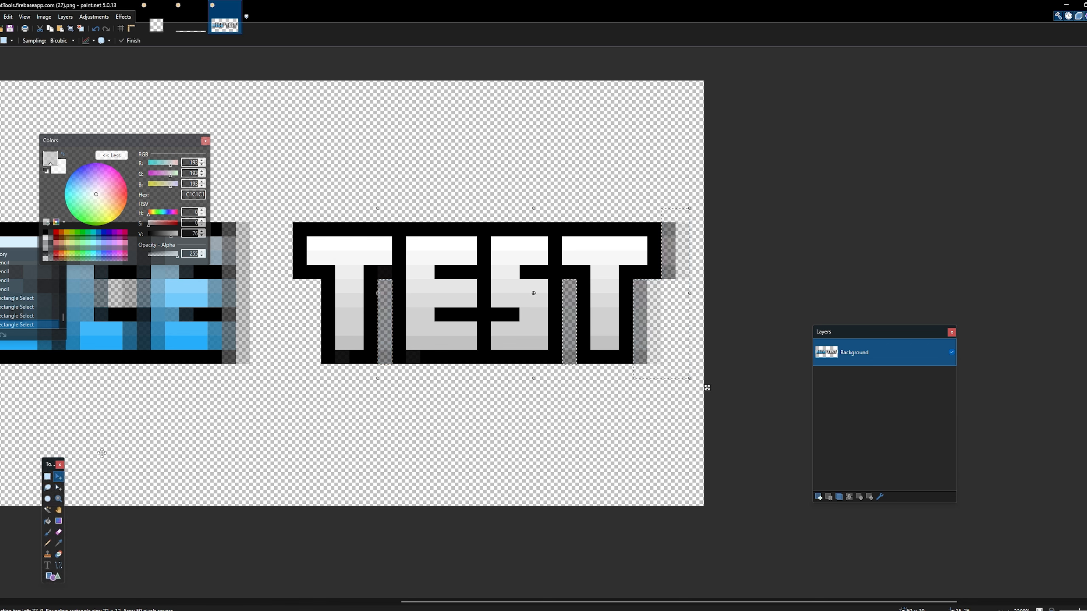
{"action": "left_click_drag", "start_coordinate": [436, 314], "coordinate": [929, 358]}
{"action": "key", "text": "ctrl+d"}
{"action": "scroll", "coordinate": [89, 455], "scroll_direction": "up", "scroll_amount": 1}
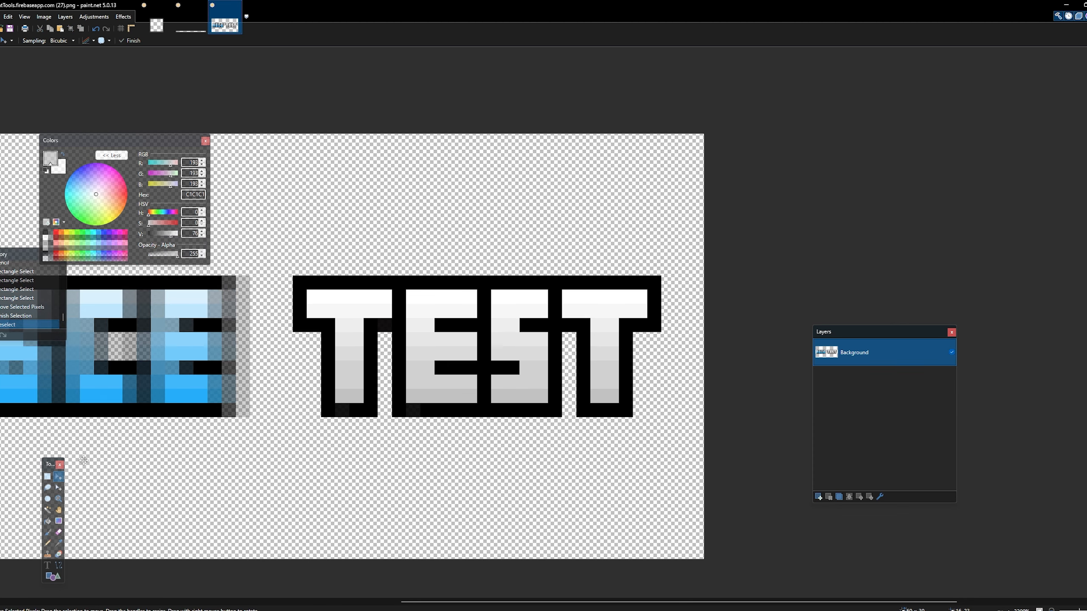
{"action": "left_click_drag", "start_coordinate": [604, 603], "coordinate": [479, 603]}
{"action": "left_click", "coordinate": [47, 477]}
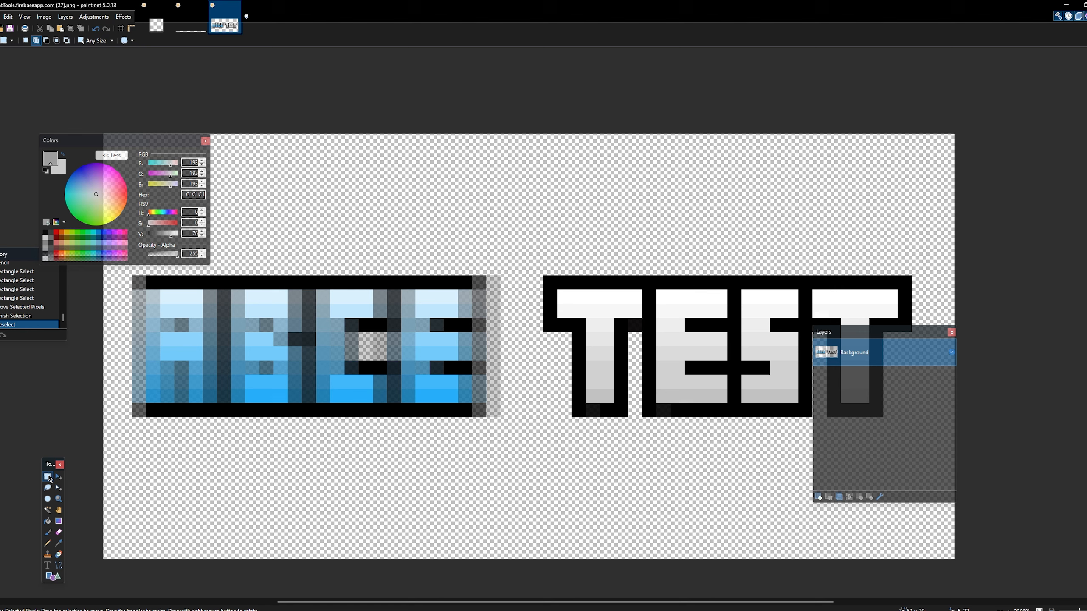
{"action": "left_click_drag", "start_coordinate": [137, 281], "coordinate": [492, 408]}
{"action": "key", "text": "ctrl+d"}
{"action": "left_click_drag", "start_coordinate": [527, 604], "coordinate": [609, 604]}
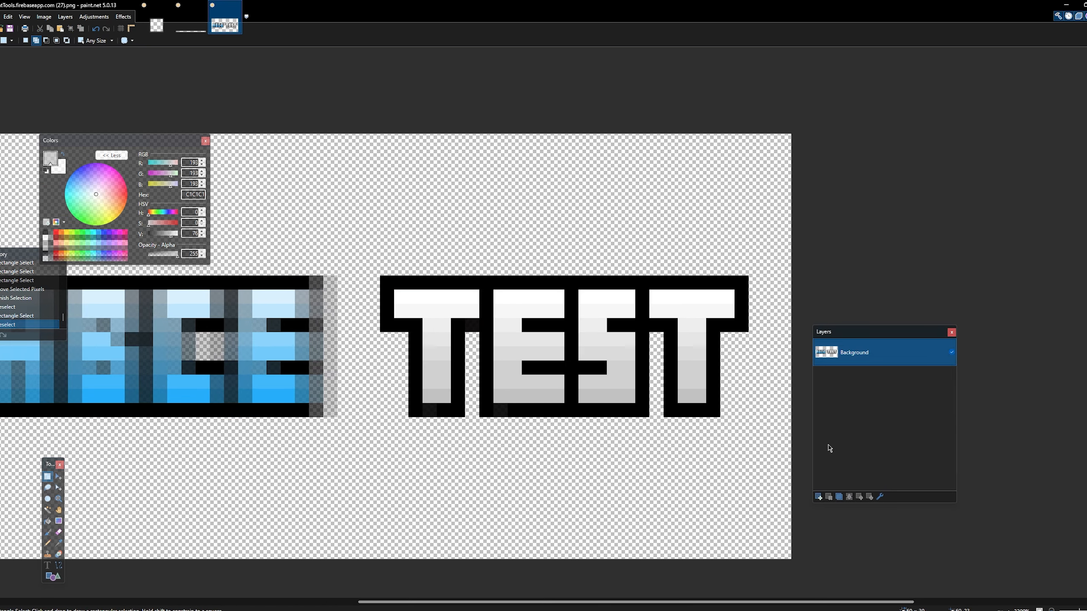
- Make a 26 by 10 pixel rectangular selection around the whole TEST word, then switch to the untitled image with the black square frame
{"action": "left_click_drag", "start_coordinate": [865, 333], "coordinate": [941, 325]}
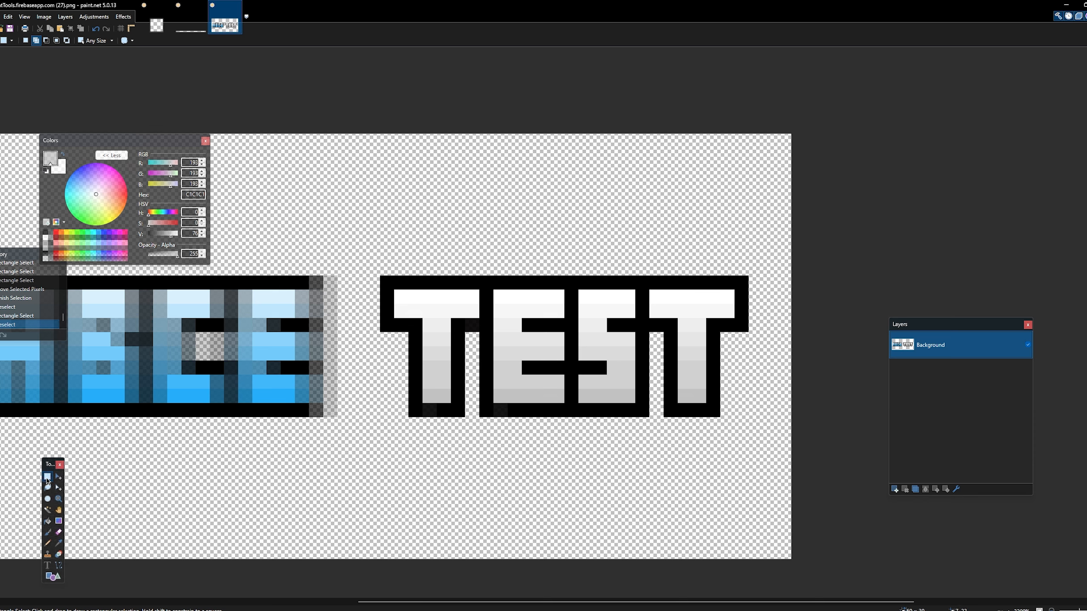
{"action": "left_click_drag", "start_coordinate": [381, 276], "coordinate": [749, 418]}
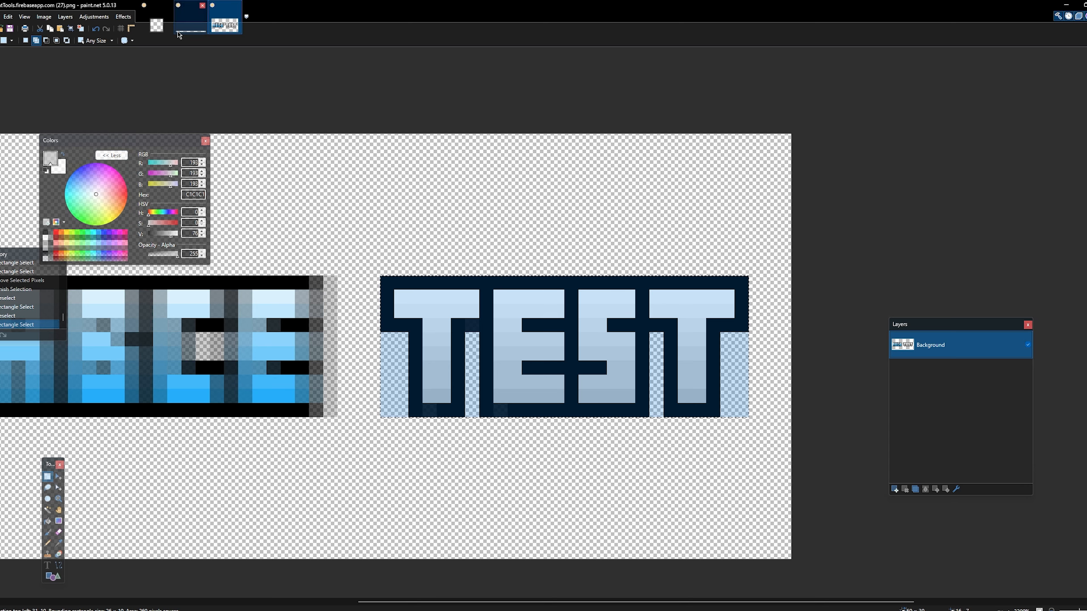
{"action": "left_click", "coordinate": [164, 33]}
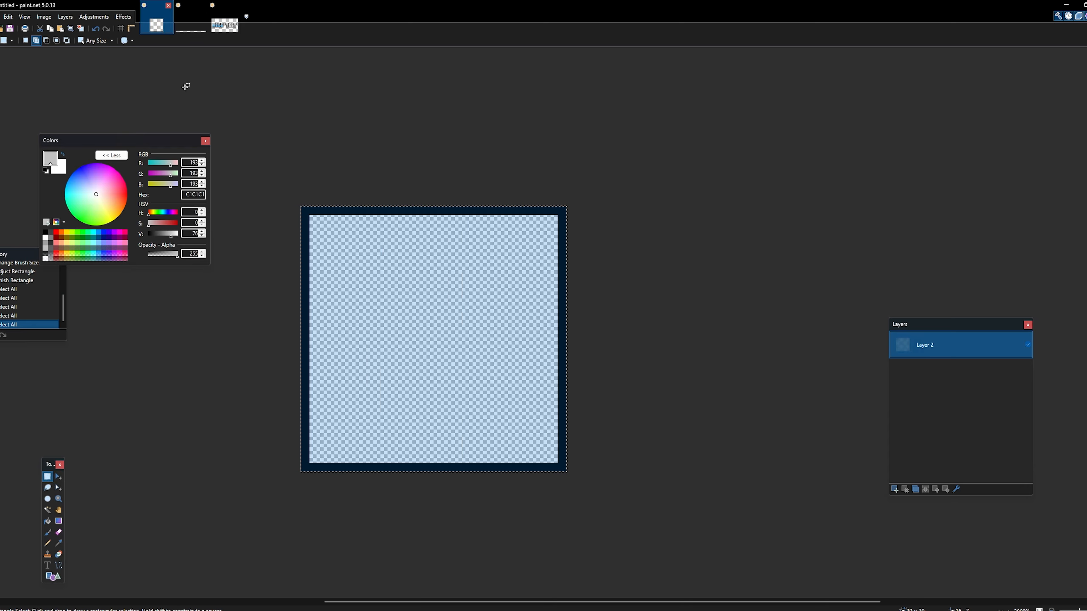
{"action": "left_click", "coordinate": [59, 476]}
{"action": "key", "text": "ctrl+d"}
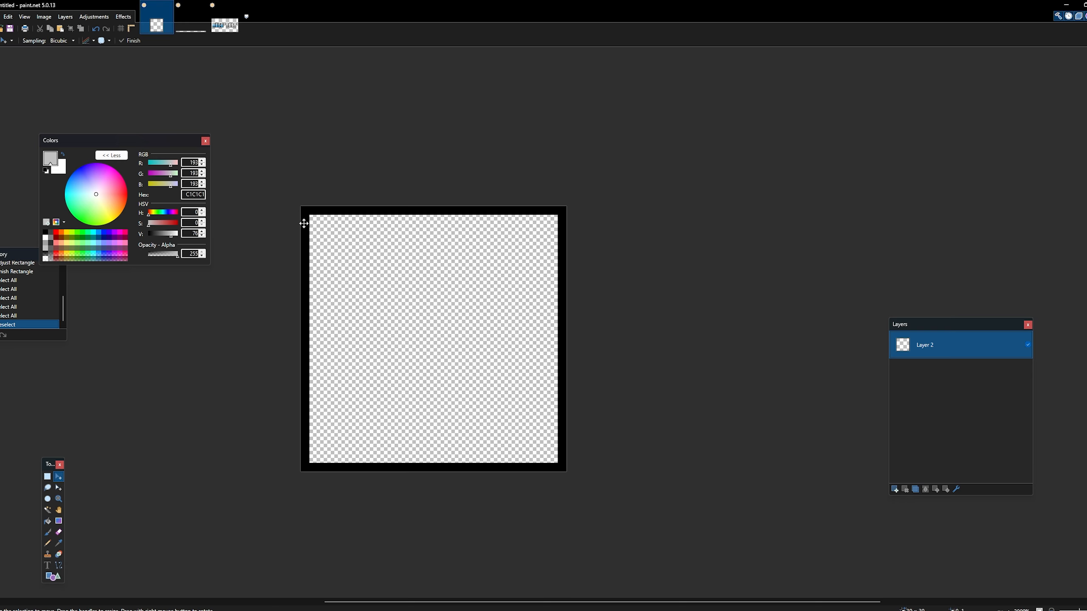
{"action": "left_click", "coordinate": [51, 478]}
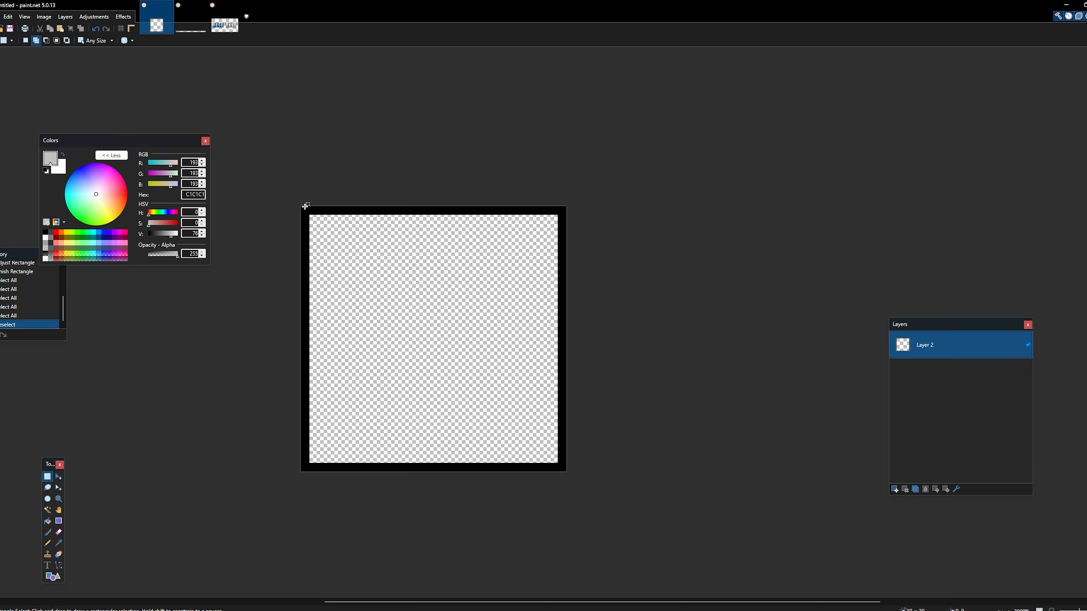
{"action": "left_click_drag", "start_coordinate": [306, 206], "coordinate": [666, 475]}
{"action": "left_click", "coordinate": [659, 469]}
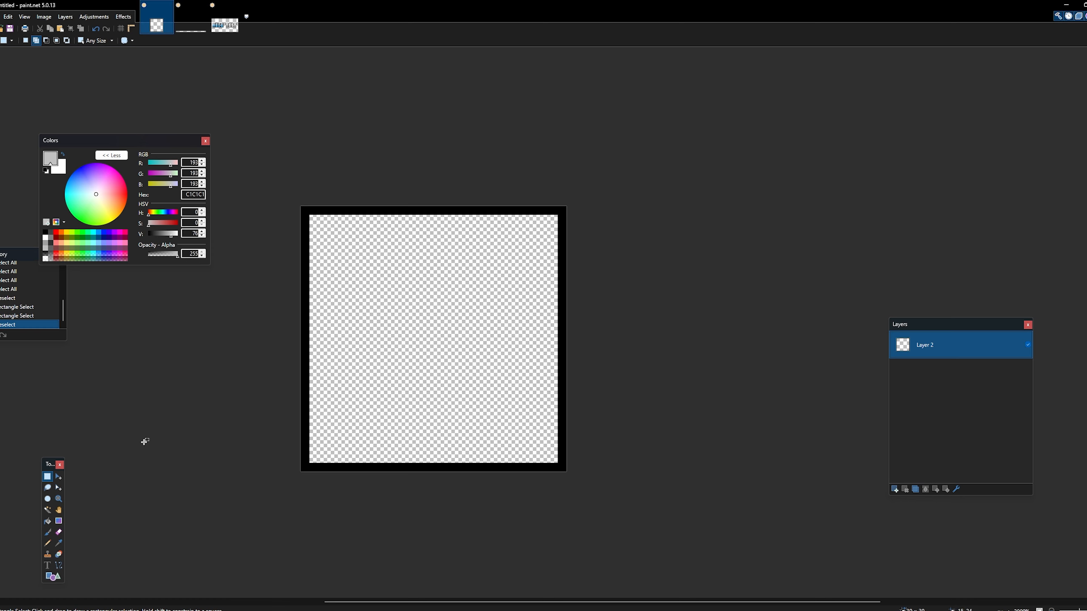
{"action": "left_click", "coordinate": [58, 476]}
{"action": "left_click", "coordinate": [422, 341]}
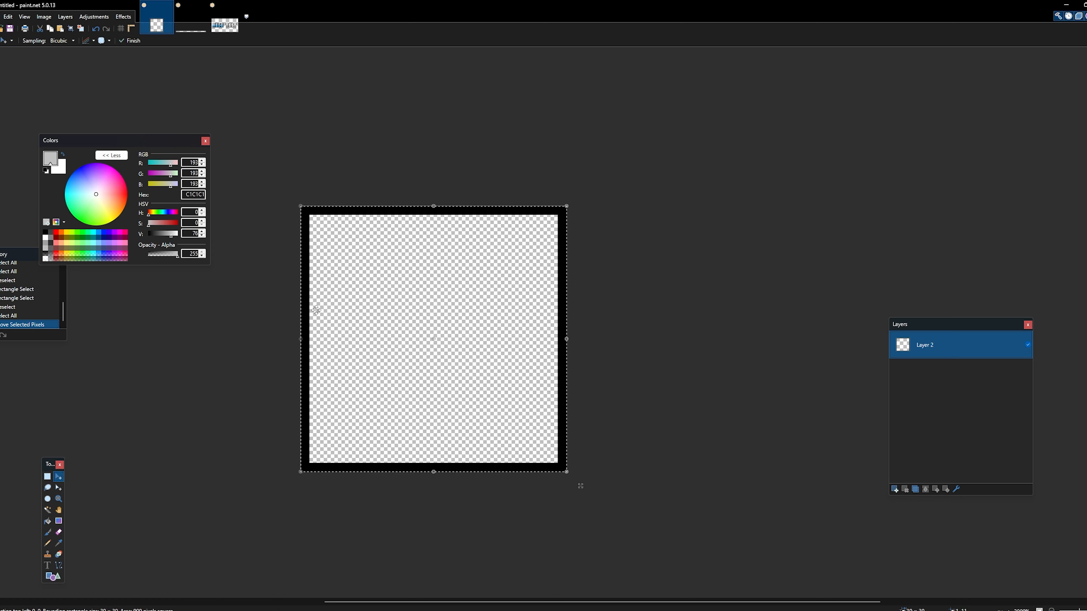
{"action": "key", "text": "ctrl+d"}
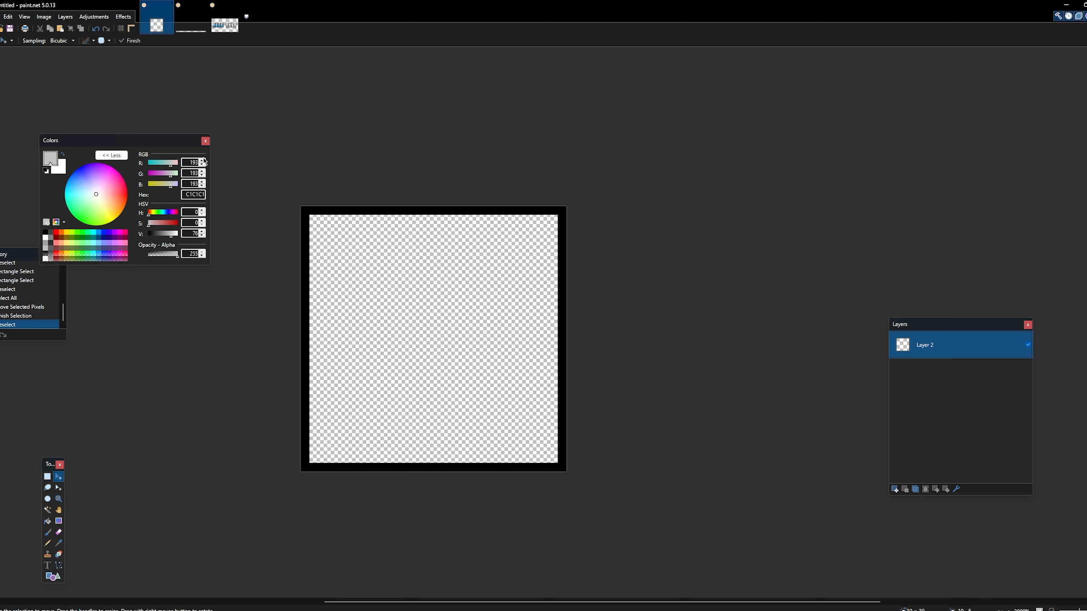
- Select the entire black square frame image and open the size settings for a new image
{"action": "key", "text": "ctrl+a"}
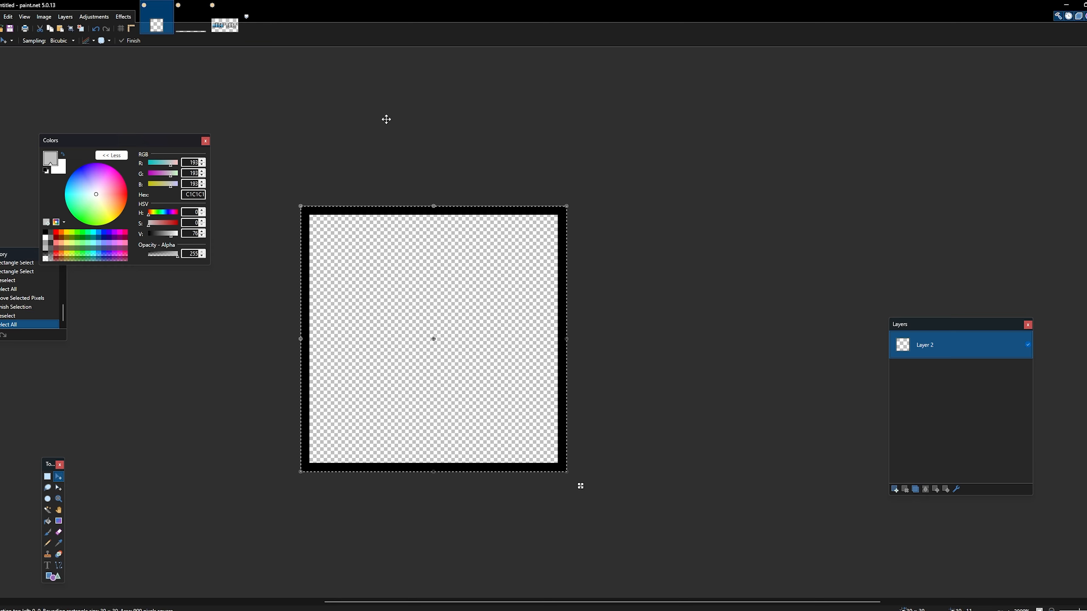
{"action": "left_click", "coordinate": [1, 16]}
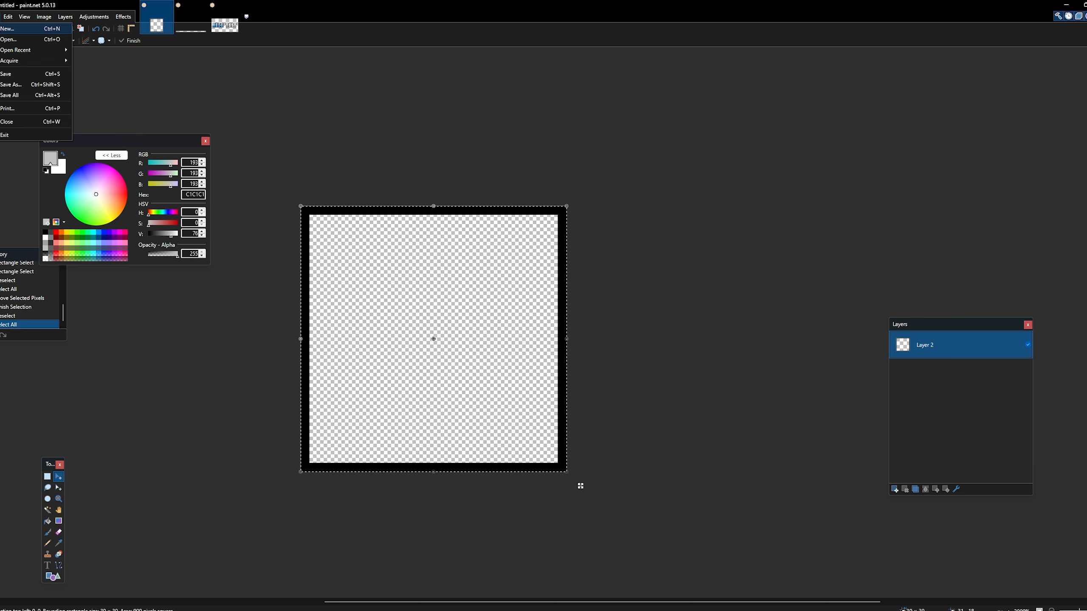
{"action": "left_click", "coordinate": [7, 28]}
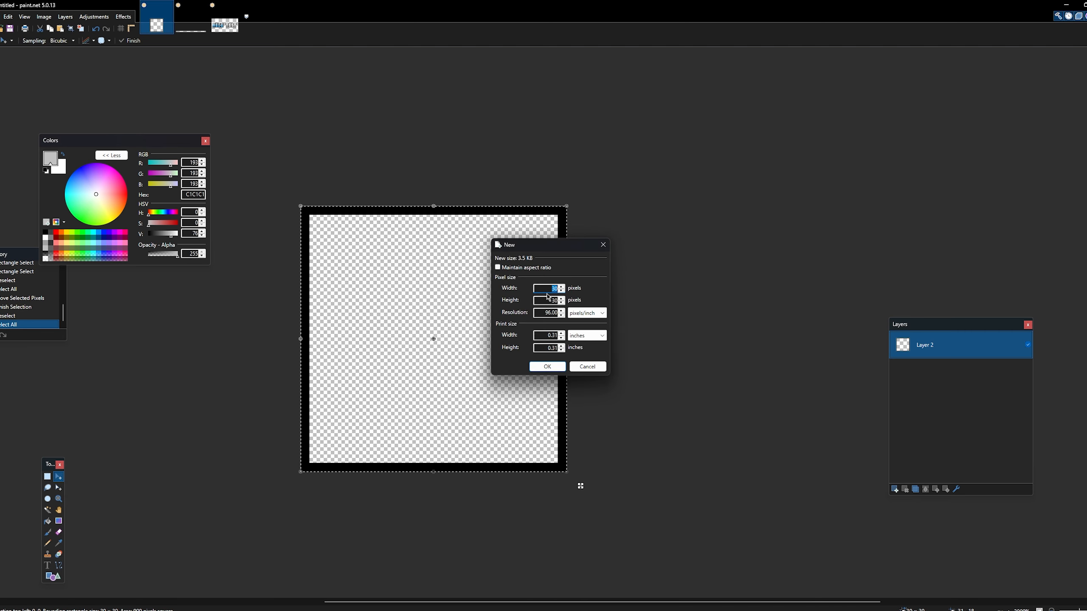
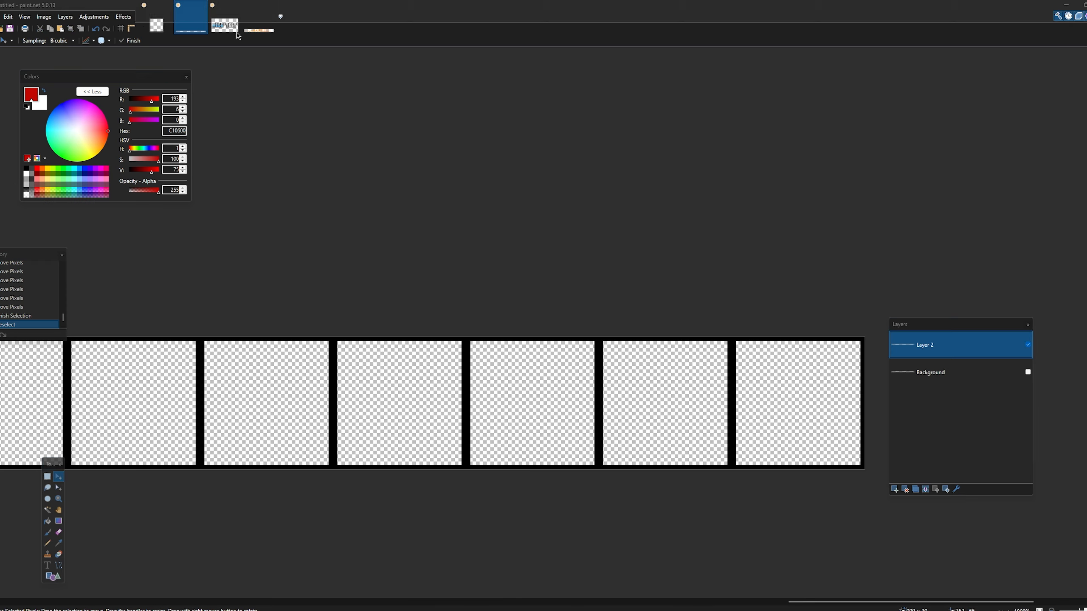
- Return to the image with the strip of black square frames and add a new layer above Layer 2
{"action": "left_click", "coordinate": [259, 23]}
{"action": "left_click", "coordinate": [225, 24]}
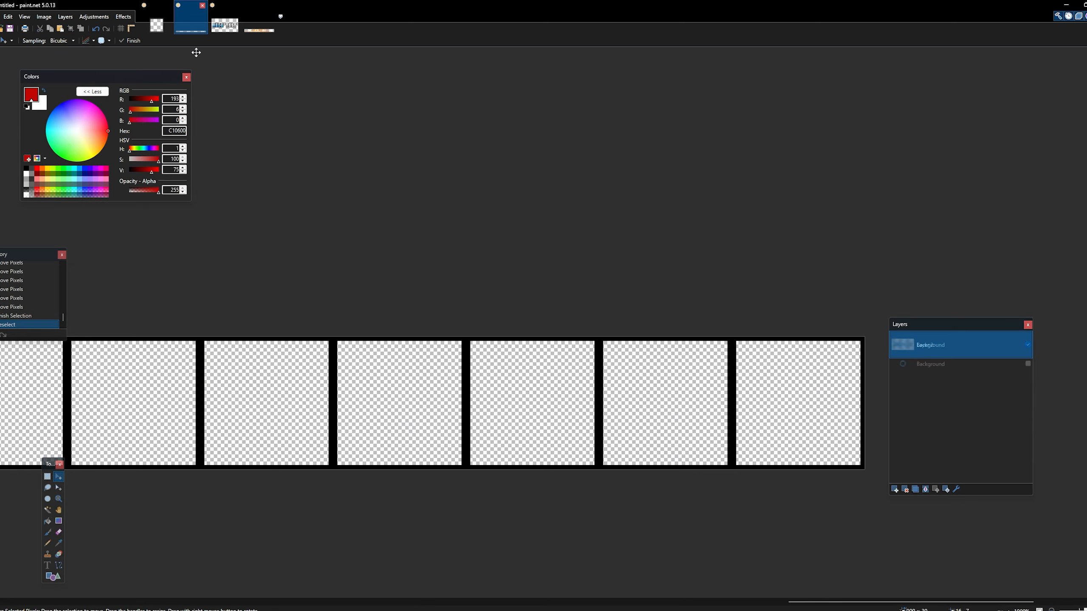
{"action": "left_click", "coordinate": [190, 19]}
{"action": "left_click_drag", "start_coordinate": [813, 599], "coordinate": [110, 576]}
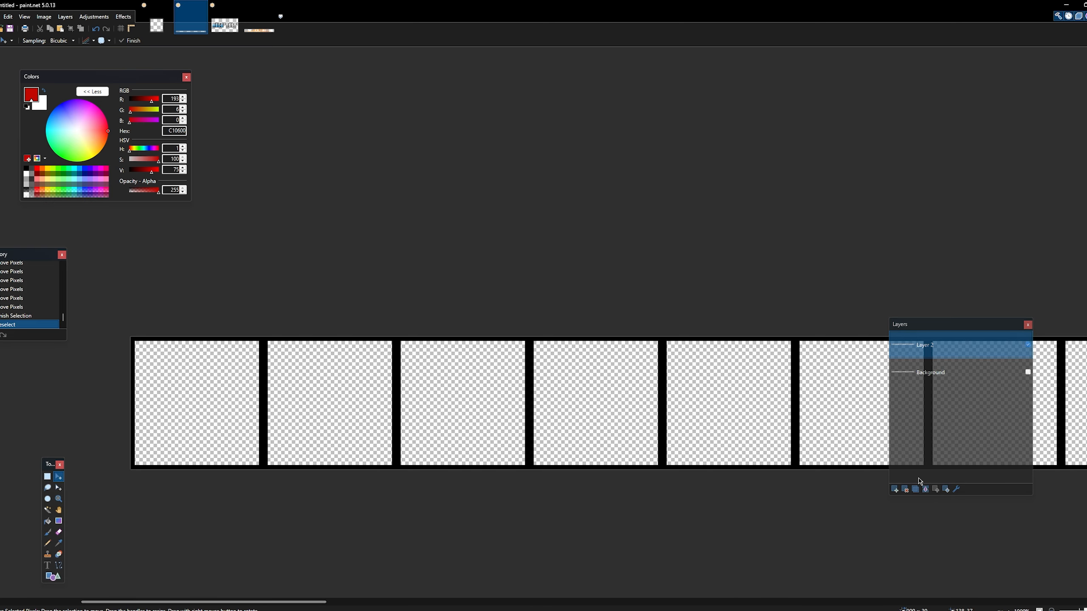
{"action": "left_click", "coordinate": [894, 490]}
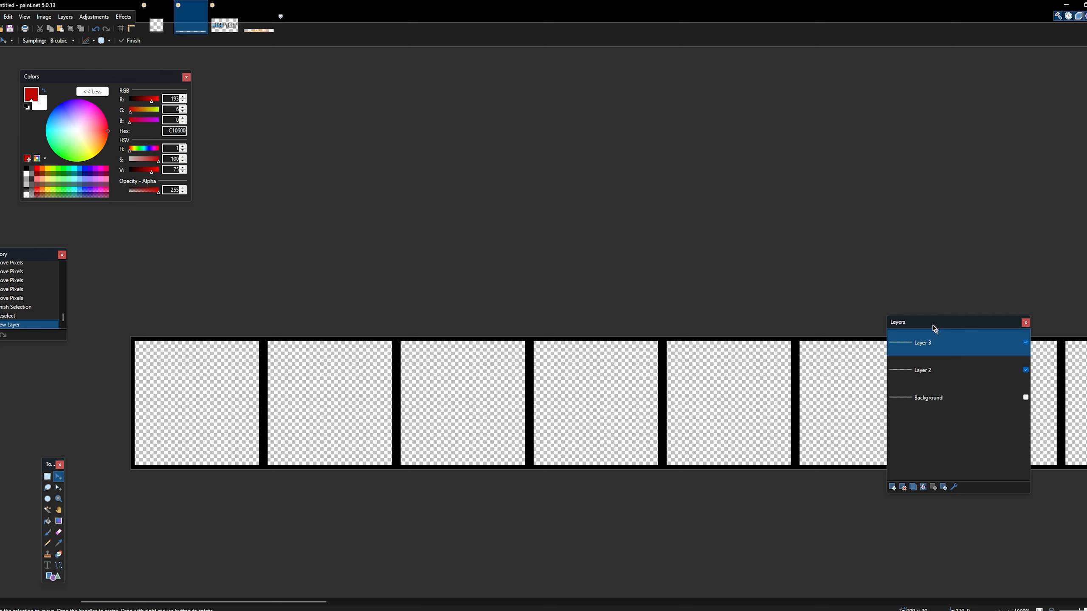
{"action": "left_click_drag", "start_coordinate": [934, 325], "coordinate": [756, 182]}
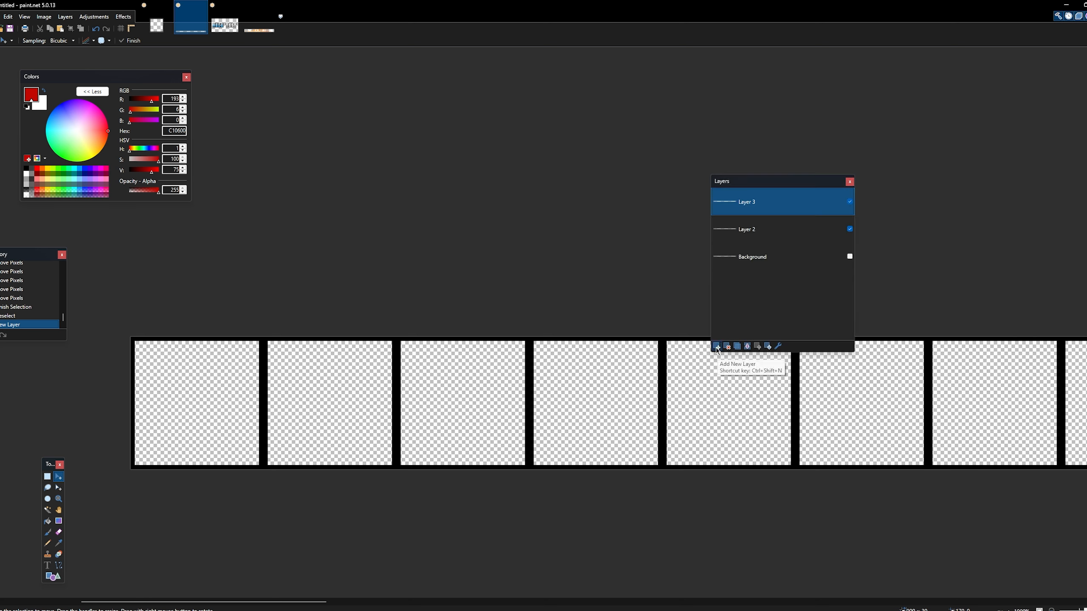
- Paste the copied TEST word onto Layer 3, position it at the bottom inside the first frame, and deselect it
{"action": "left_click", "coordinate": [58, 499]}
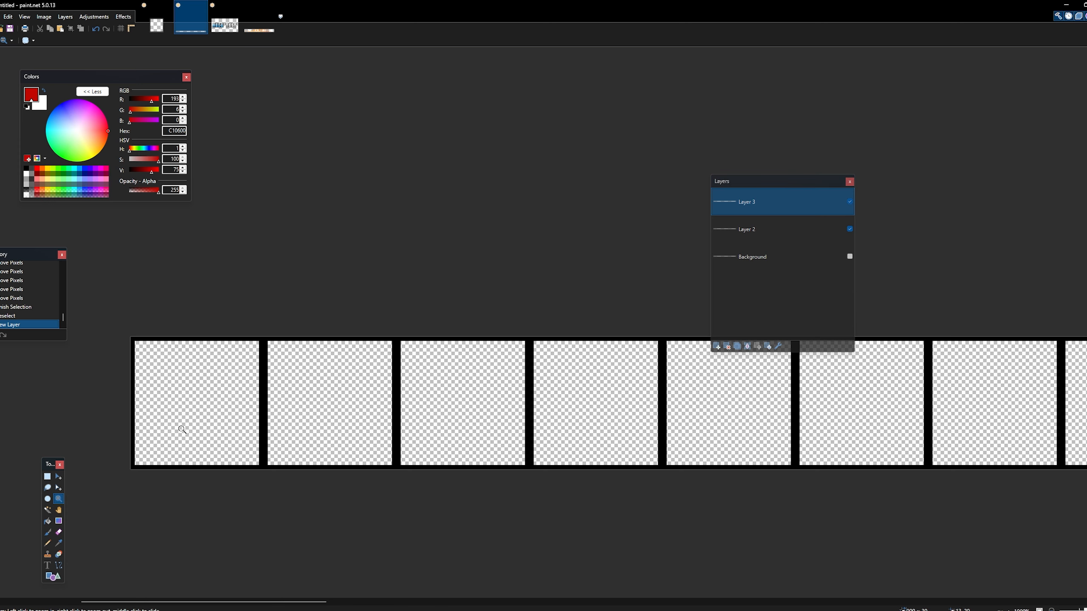
{"action": "left_click", "coordinate": [149, 425]}
{"action": "key", "text": "ctrl+v"}
{"action": "left_click_drag", "start_coordinate": [468, 425], "coordinate": [263, 454]}
{"action": "key", "text": "ctrl+d"}
- Lower the opacity of Layer 2 to 92 so the frame grid is semi-transparent
{"action": "double_click", "coordinate": [753, 229]}
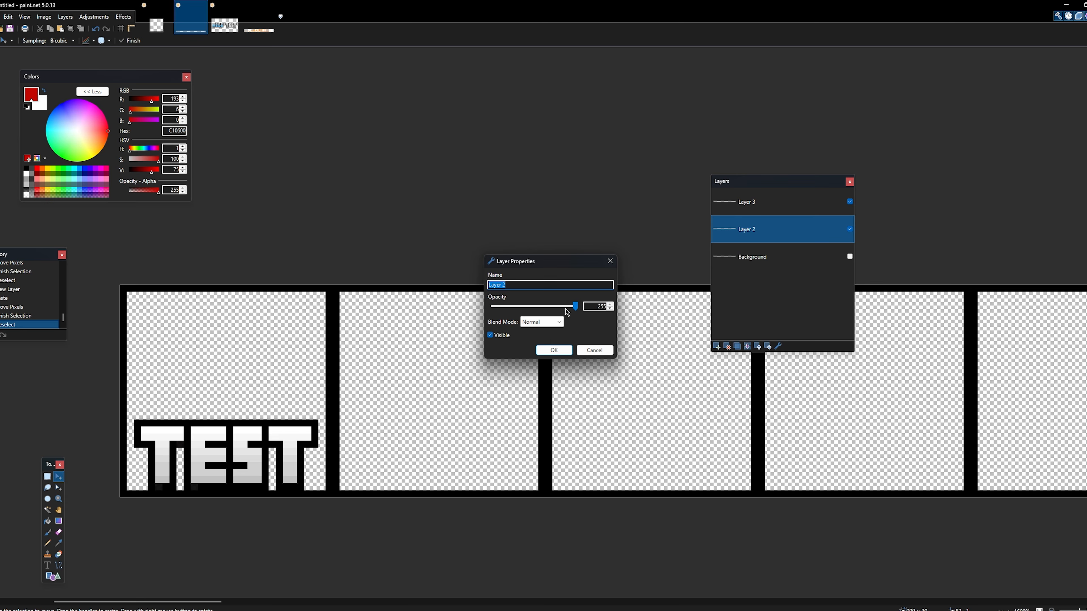
{"action": "left_click_drag", "start_coordinate": [576, 307], "coordinate": [523, 309]}
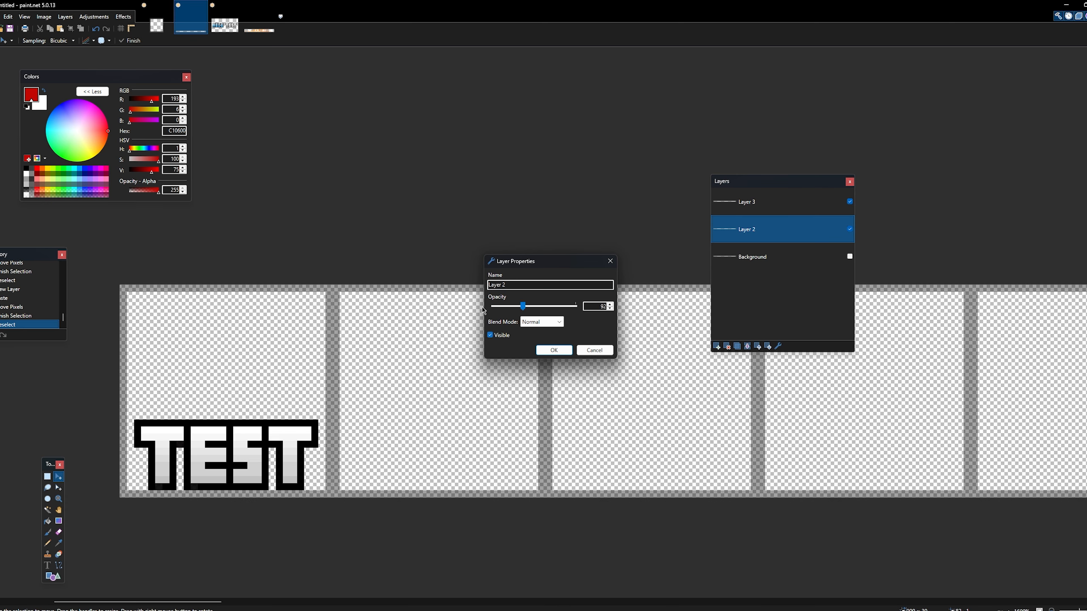
{"action": "left_click", "coordinate": [553, 350]}
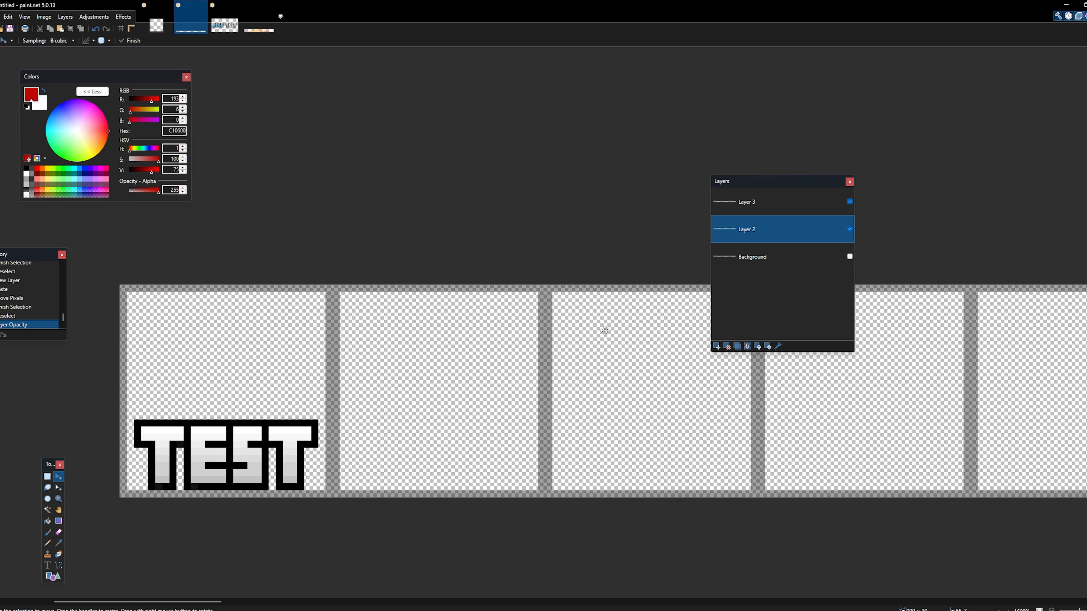
- Select everything on Layer 3 and shift TEST down until only its top outline row remains in the first frame
{"action": "left_click", "coordinate": [768, 211]}
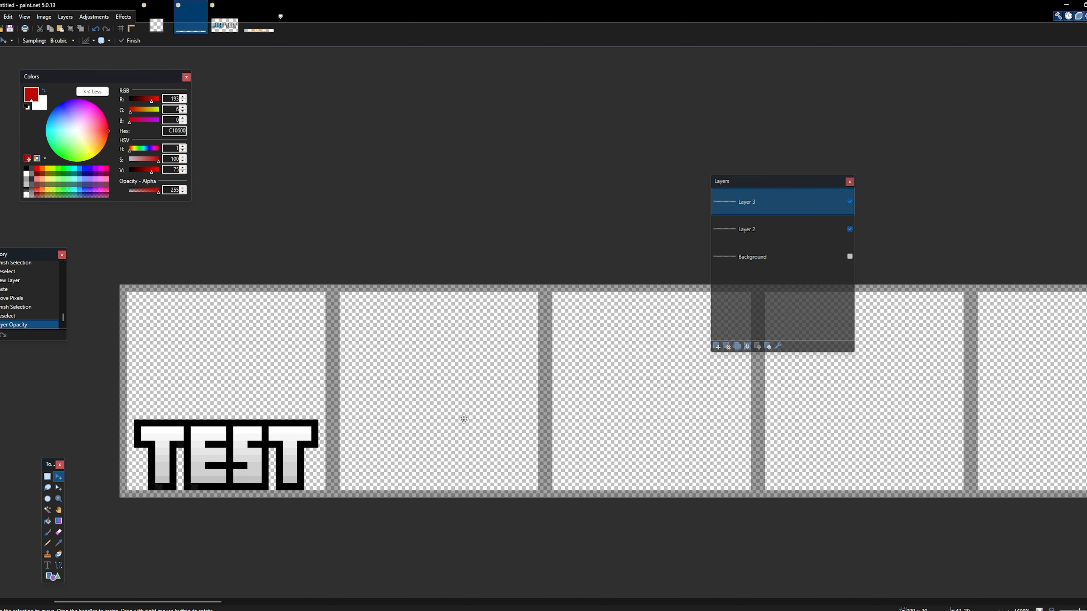
{"action": "key", "text": "ctrl+a"}
{"action": "left_click_drag", "start_coordinate": [227, 469], "coordinate": [255, 500]}
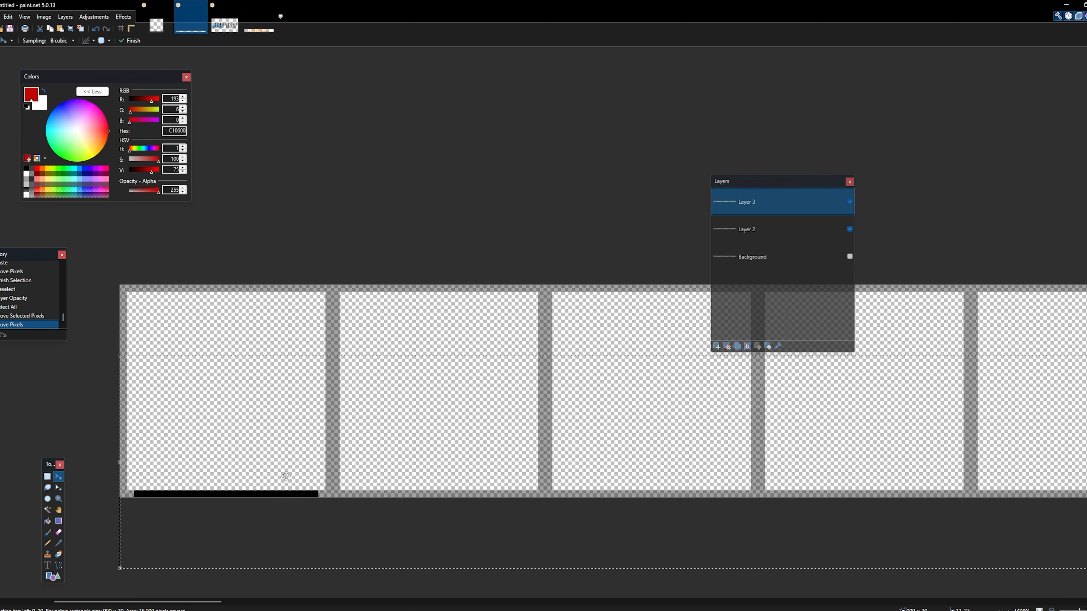
- Paste another TEST into the second frame, lowered so only its top three pixel rows remain on the canvas
{"action": "key", "text": "ctrl+v"}
{"action": "left_click_drag", "start_coordinate": [418, 403], "coordinate": [455, 482]}
{"action": "left_click_drag", "start_coordinate": [471, 463], "coordinate": [473, 476]}
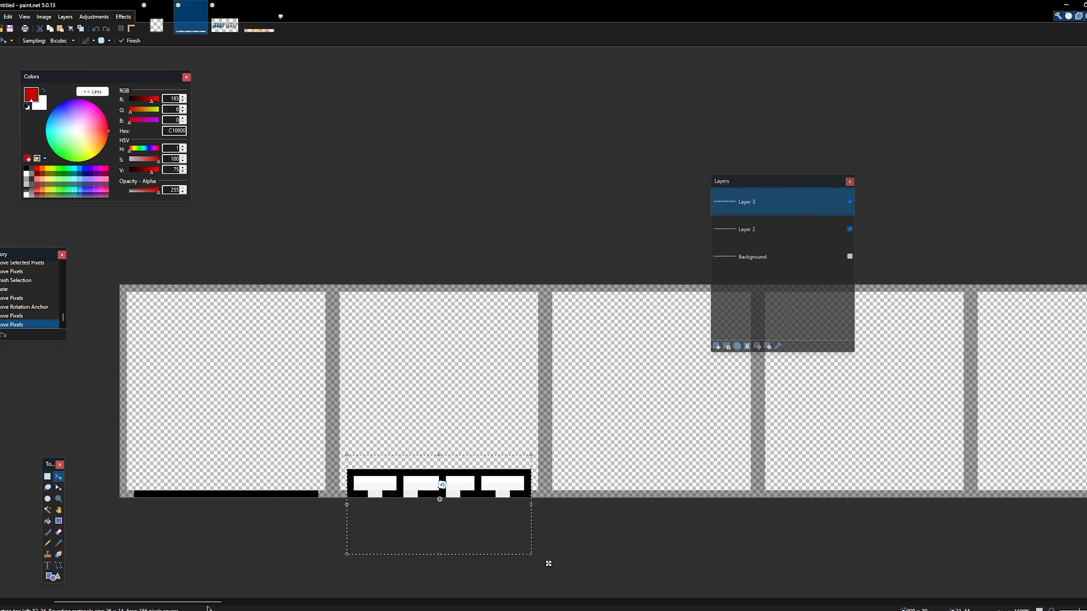
{"action": "left_click_drag", "start_coordinate": [207, 604], "coordinate": [233, 602]}
{"action": "left_click_drag", "start_coordinate": [313, 522], "coordinate": [314, 528]}
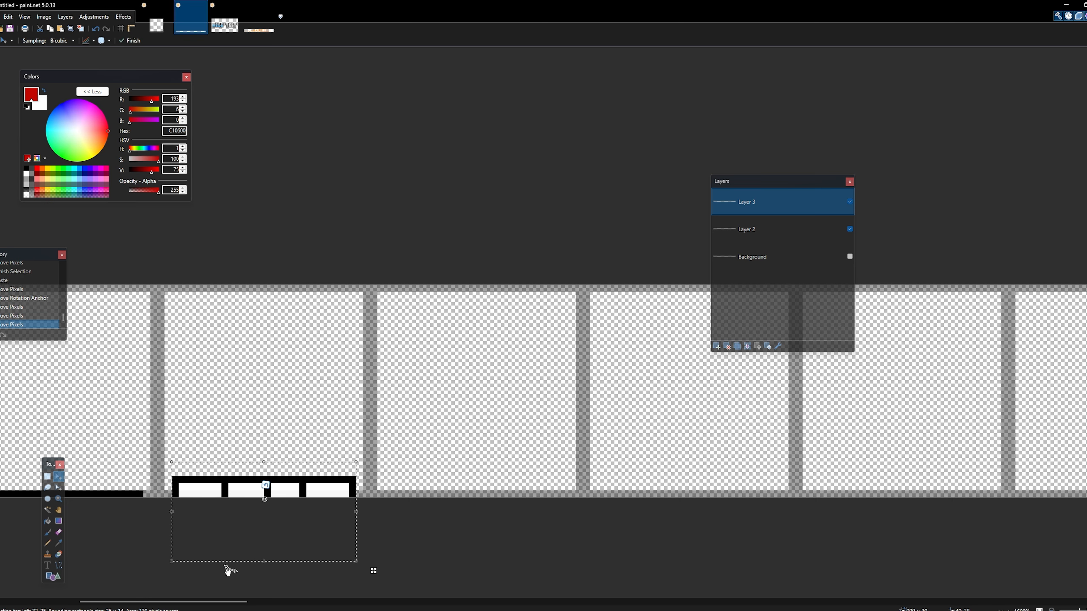
- Paste TEST into the third and fourth frames, leaving the top five and top seven pixel rows on the canvas respectively
{"action": "scroll", "coordinate": [225, 570], "scroll_direction": "right", "scroll_amount": 3}
{"action": "key", "text": "ctrl+v"}
{"action": "left_click_drag", "start_coordinate": [166, 380], "coordinate": [390, 481]}
{"action": "key", "text": "ctrl+v"}
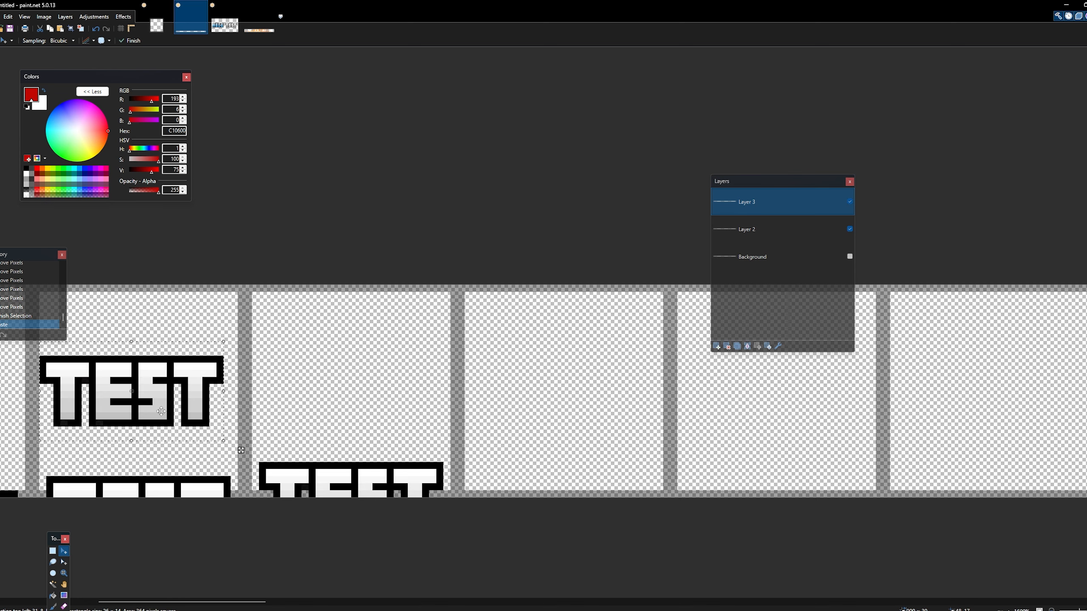
{"action": "left_click_drag", "start_coordinate": [166, 413], "coordinate": [554, 478]}
- Paste TEST into the fifth frame and raise it two pixels above the height of the fourth frame's copy
{"action": "left_click_drag", "start_coordinate": [262, 603], "coordinate": [318, 606]}
{"action": "key", "text": "ctrl+v"}
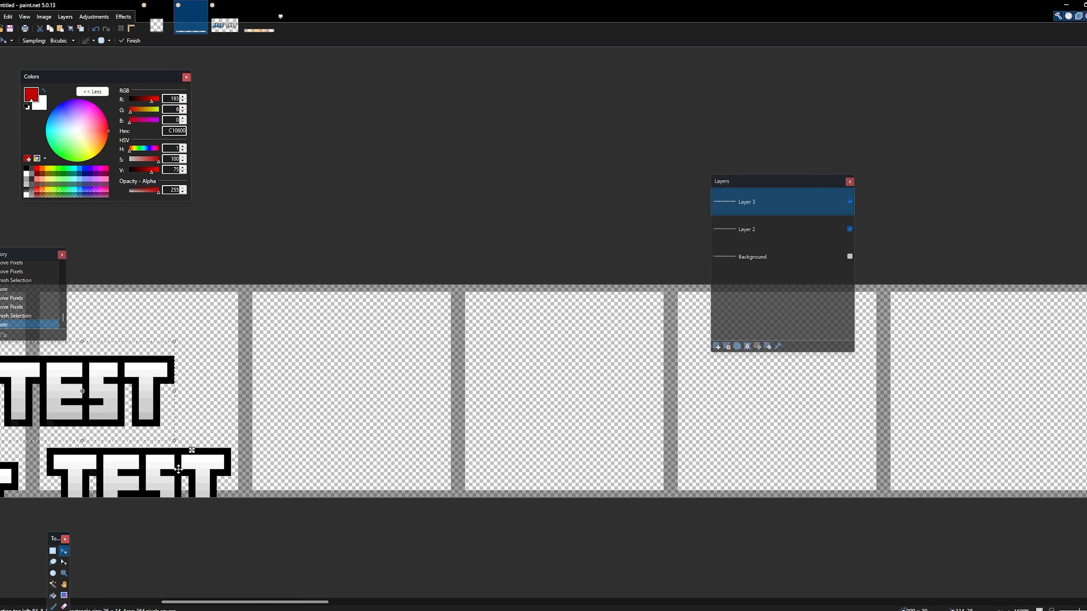
{"action": "left_click_drag", "start_coordinate": [127, 403], "coordinate": [390, 485]}
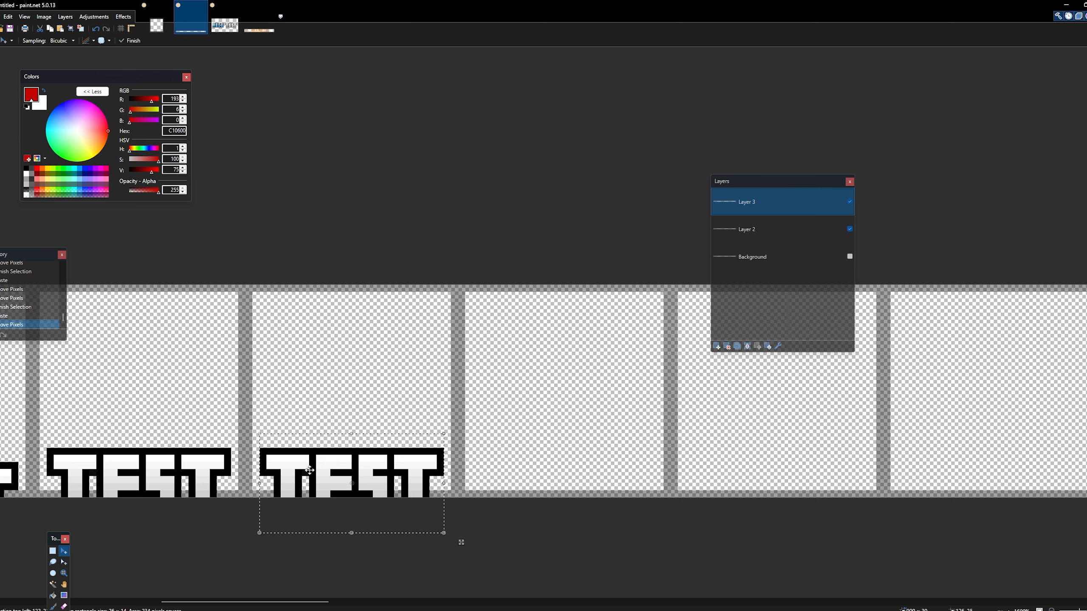
{"action": "key", "text": "Up"}
{"action": "key", "text": "Up"}
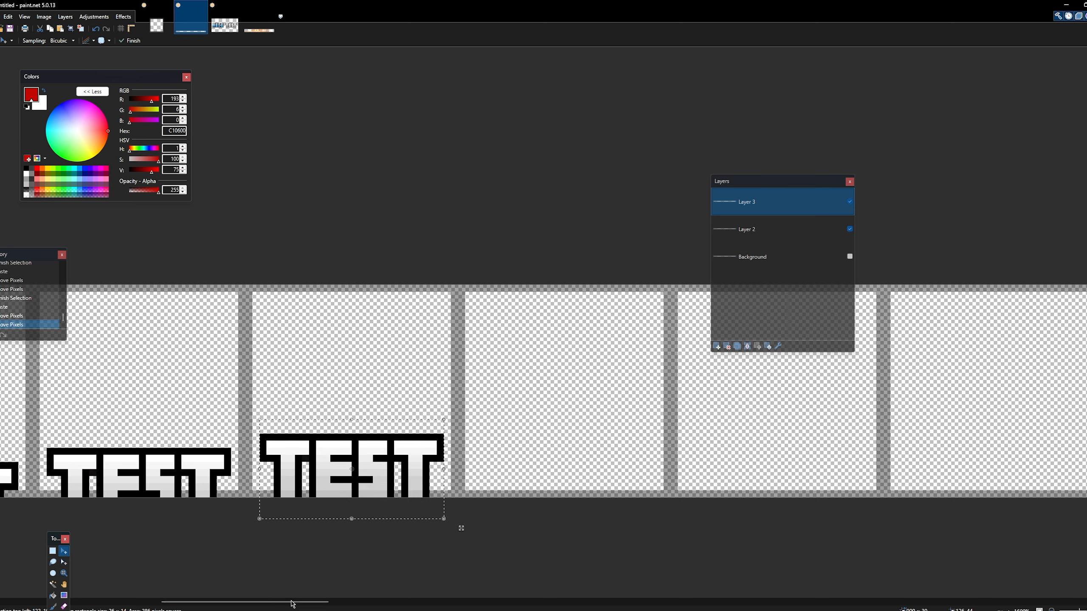
- Paste TEST into the sixth frame, set it two pixels higher than the fifth copy, and deselect it
{"action": "left_click_drag", "start_coordinate": [292, 603], "coordinate": [313, 604]}
{"action": "key", "text": "ctrl+v"}
{"action": "left_click_drag", "start_coordinate": [207, 426], "coordinate": [429, 476]}
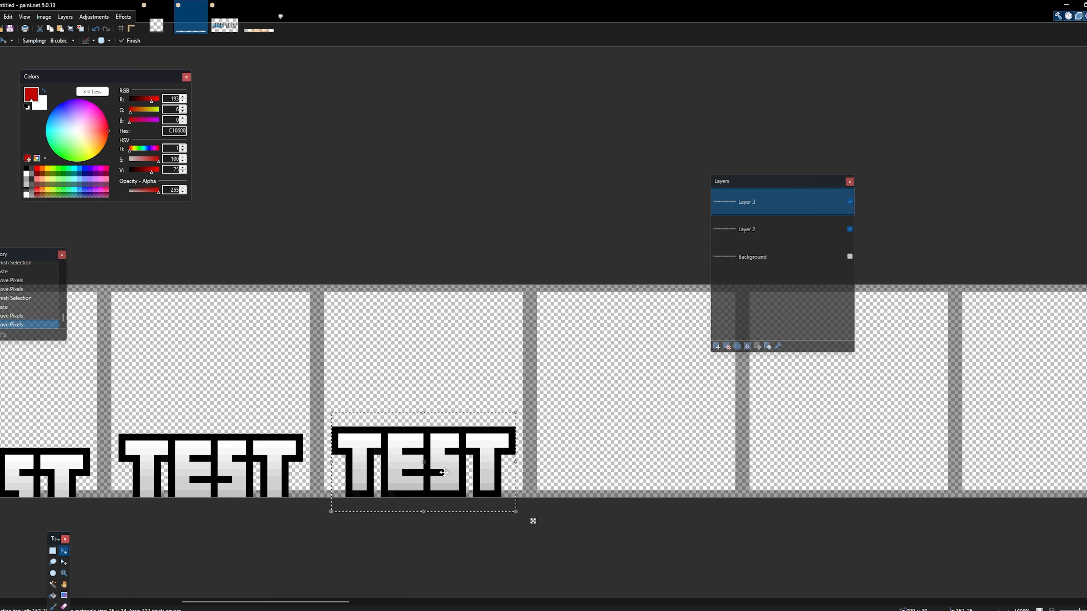
{"action": "key", "text": "Up"}
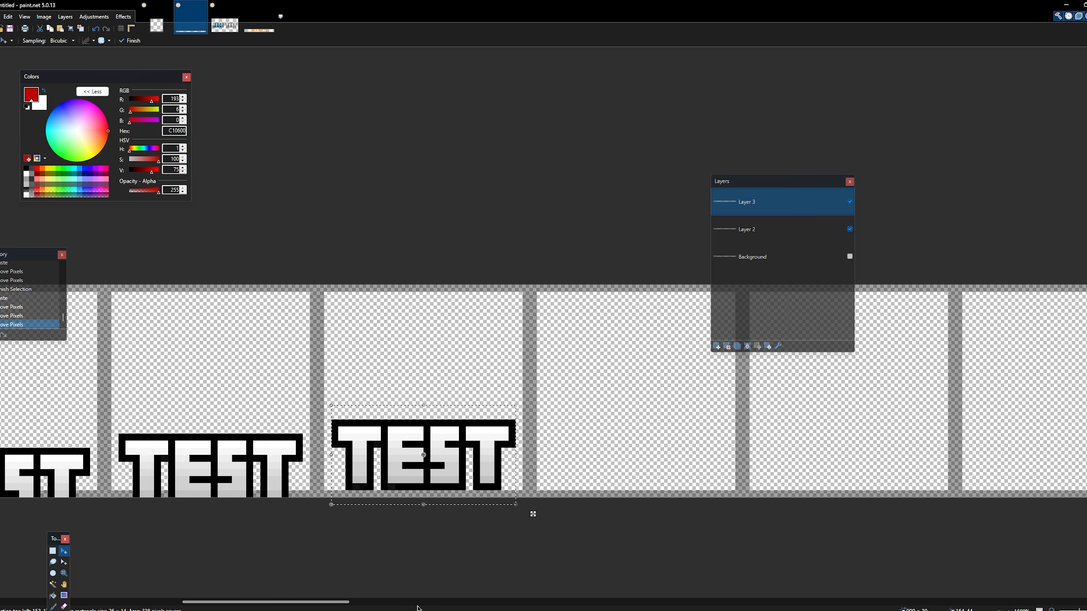
{"action": "key", "text": "ctrl+d"}
{"action": "key", "text": "ctrl+z"}
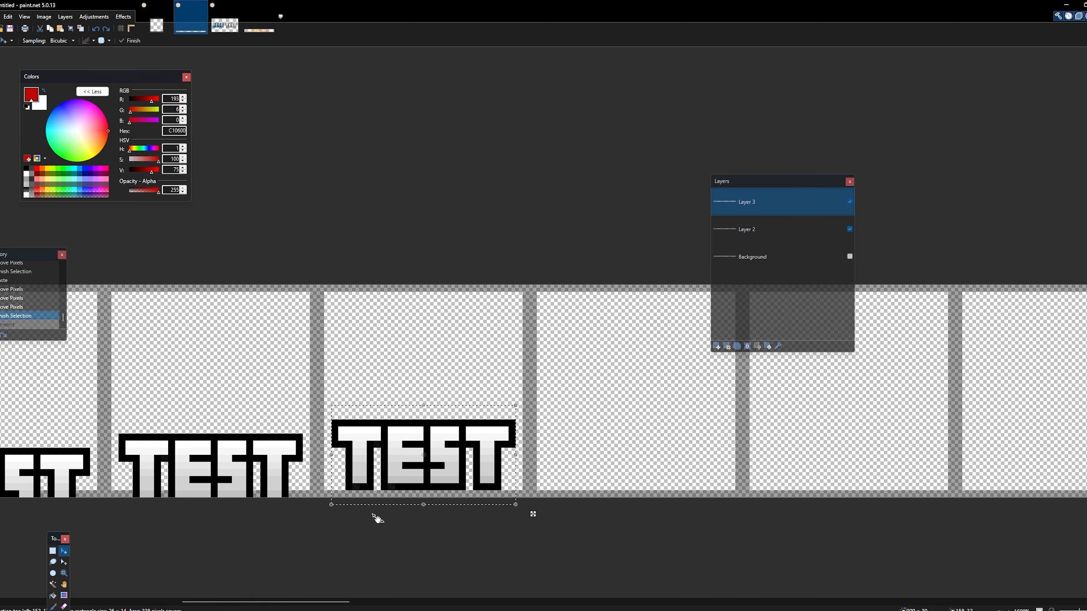
{"action": "key", "text": "ctrl+y"}
- Try shifting all the TEST copies on Layer 3 to the right, move them back, and deselect
{"action": "left_click_drag", "start_coordinate": [331, 601], "coordinate": [179, 605]}
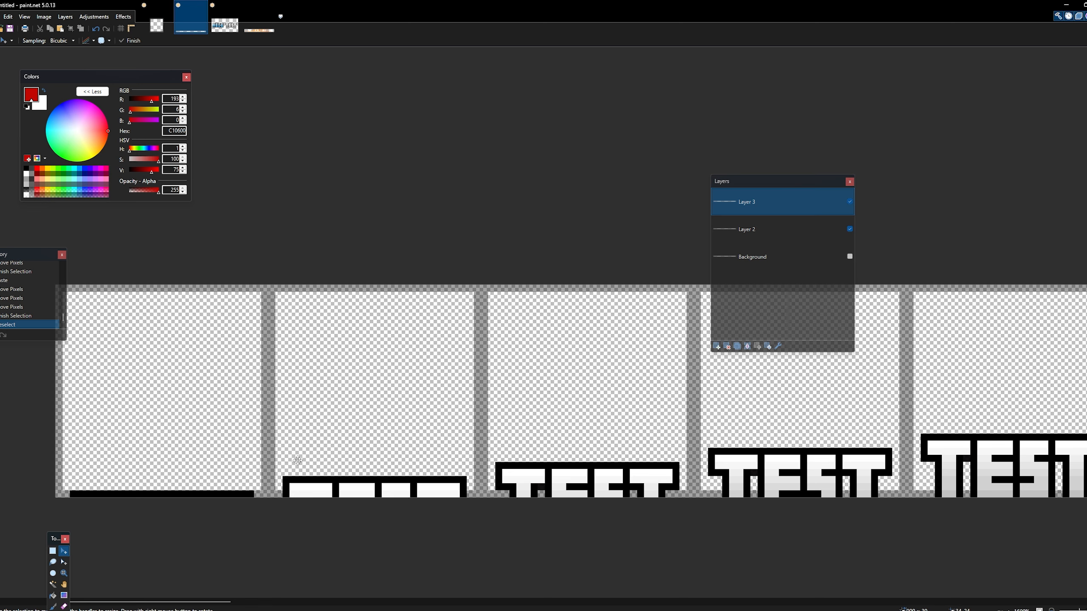
{"action": "key", "text": "ctrl+a"}
{"action": "left_click_drag", "start_coordinate": [304, 452], "coordinate": [338, 451]}
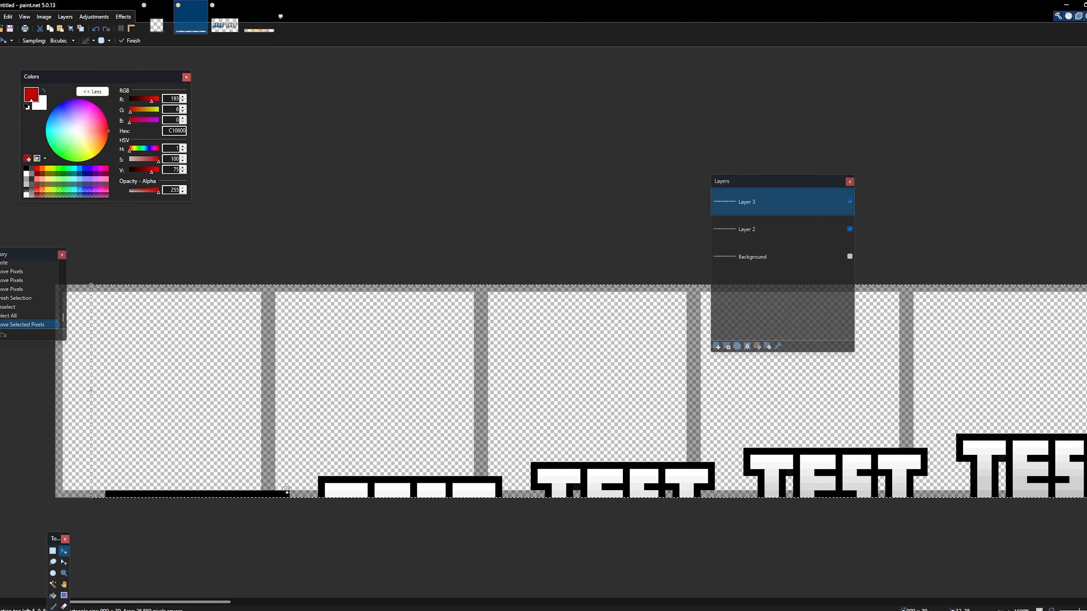
{"action": "mouse_move", "coordinate": [286, 490]}
{"action": "left_mouse_down"}
{"action": "mouse_move", "coordinate": [251, 488]}
{"action": "mouse_move", "coordinate": [277, 478]}
{"action": "left_mouse_up"}
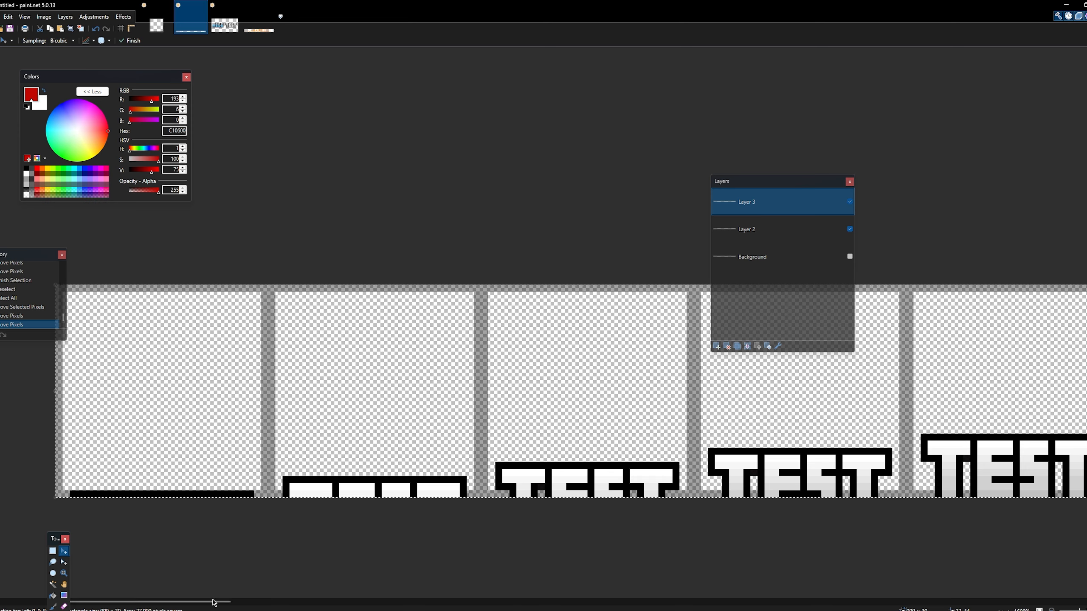
{"action": "left_click_drag", "start_coordinate": [214, 603], "coordinate": [362, 592]}
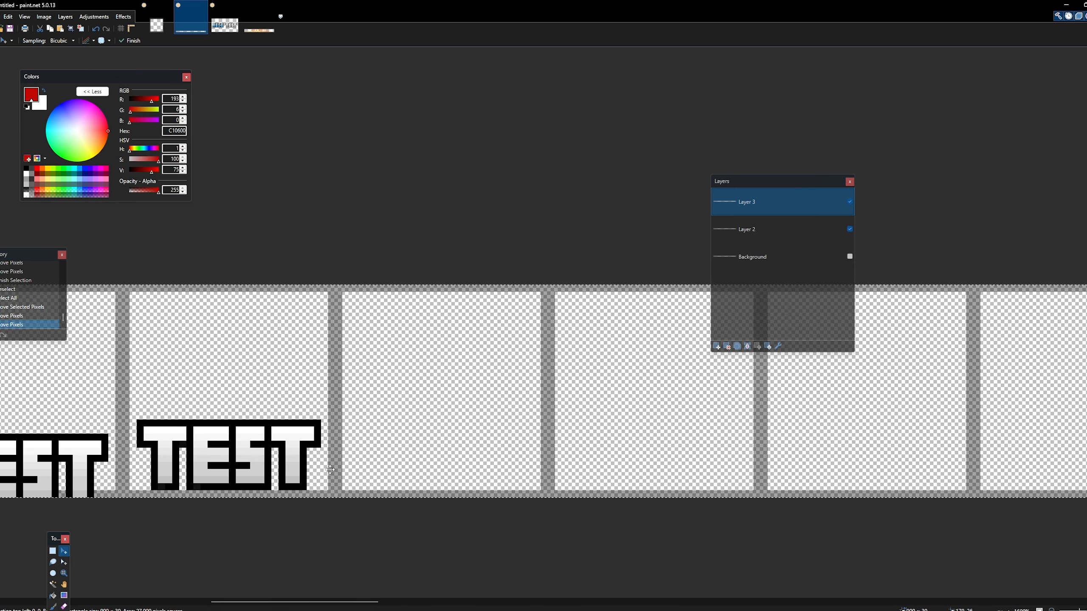
{"action": "key", "text": "ctrl+d"}
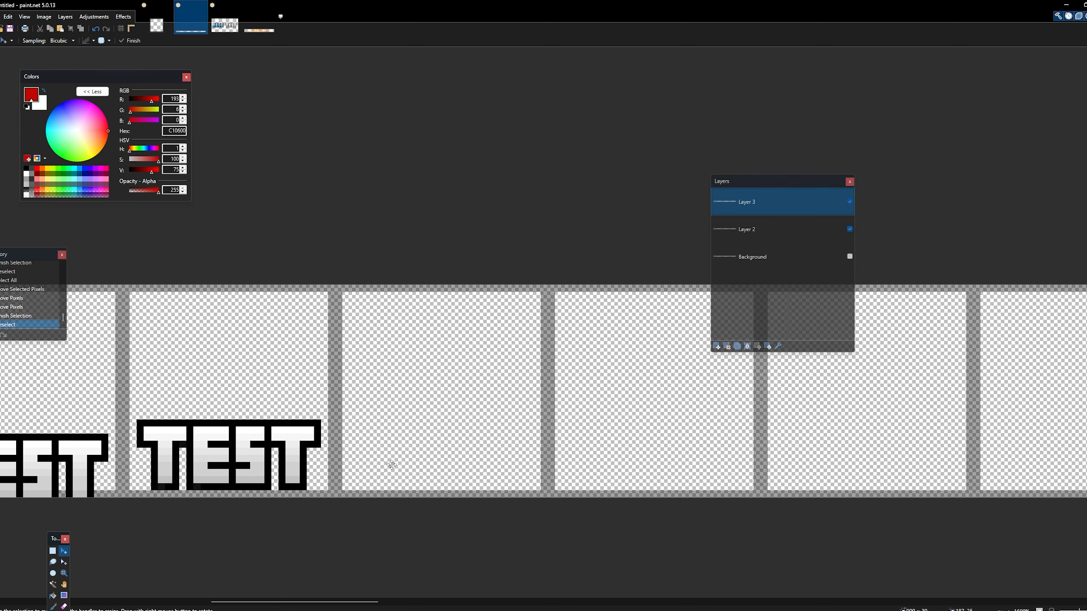
- Turn Layer 2's visibility off and on to examine the TEST copies without the frame grid
{"action": "left_click", "coordinate": [832, 234]}
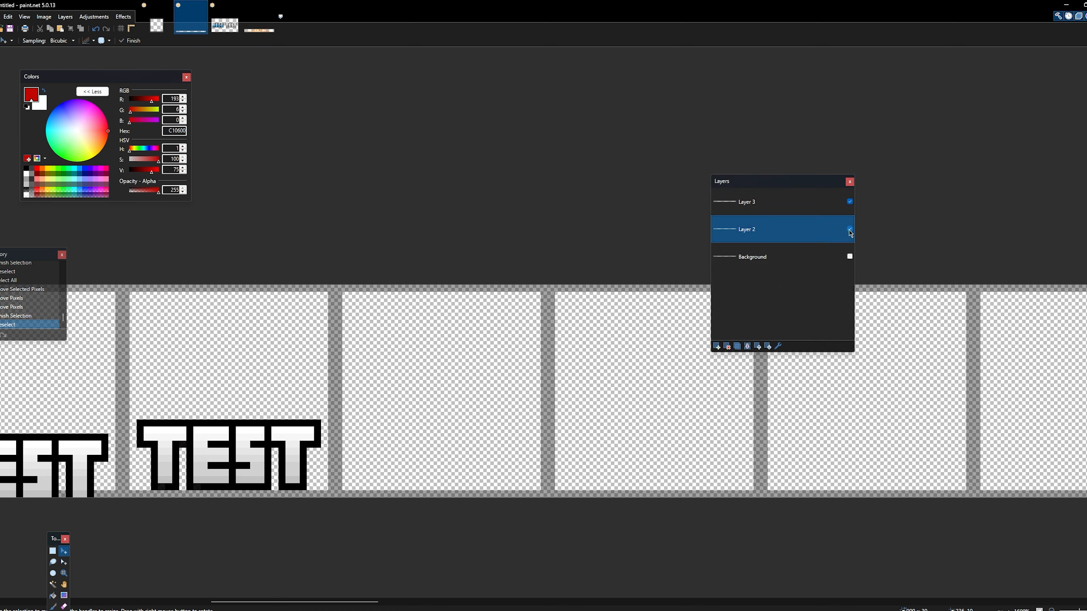
{"action": "left_click", "coordinate": [850, 230]}
{"action": "left_click", "coordinate": [849, 230]}
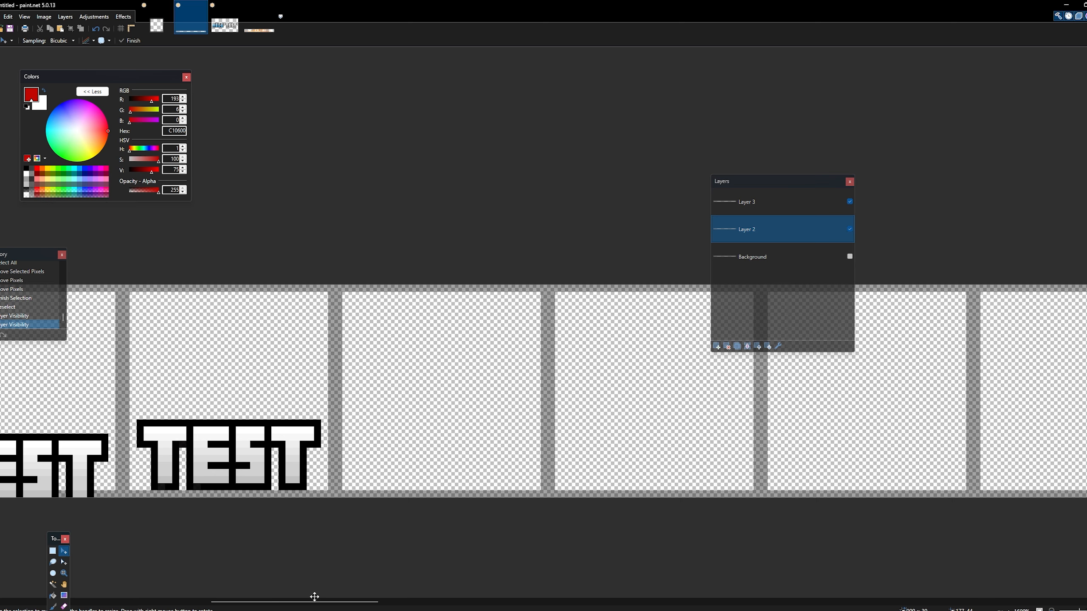
{"action": "key", "text": "ctrl+a"}
{"action": "mouse_move", "coordinate": [323, 602]}
{"action": "left_mouse_down"}
{"action": "mouse_move", "coordinate": [360, 603]}
{"action": "mouse_move", "coordinate": [281, 601]}
{"action": "mouse_move", "coordinate": [334, 602]}
{"action": "mouse_move", "coordinate": [316, 602]}
{"action": "left_mouse_up"}
{"action": "key", "text": "ctrl+d"}
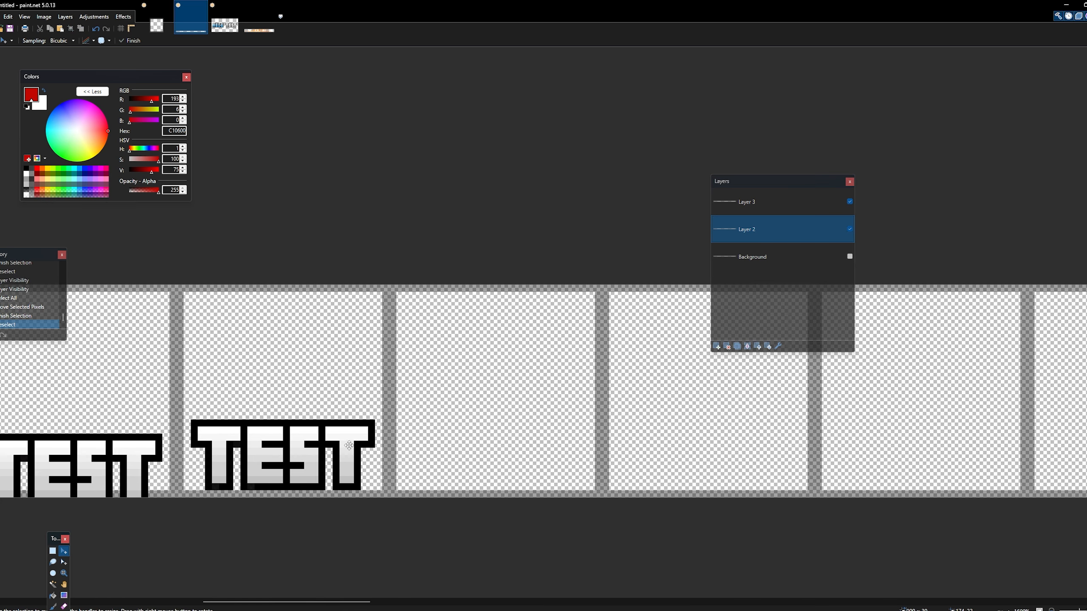
{"action": "key", "text": "ctrl+v"}
{"action": "left_click_drag", "start_coordinate": [117, 383], "coordinate": [249, 409]}
{"action": "key", "text": "ctrl+z"}
{"action": "key", "text": "ctrl+z"}
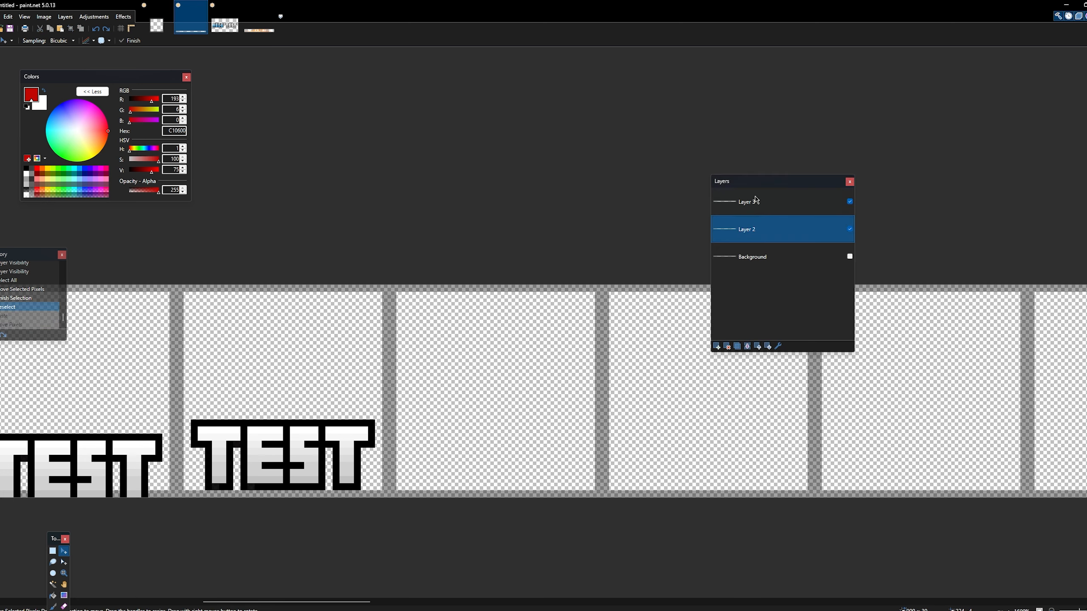
- Paste TEST onto Layer 3 in the seventh frame and raise it two pixels above the sixth frame's copy
{"action": "left_click", "coordinate": [756, 200]}
{"action": "left_click_drag", "start_coordinate": [357, 606], "coordinate": [404, 607]}
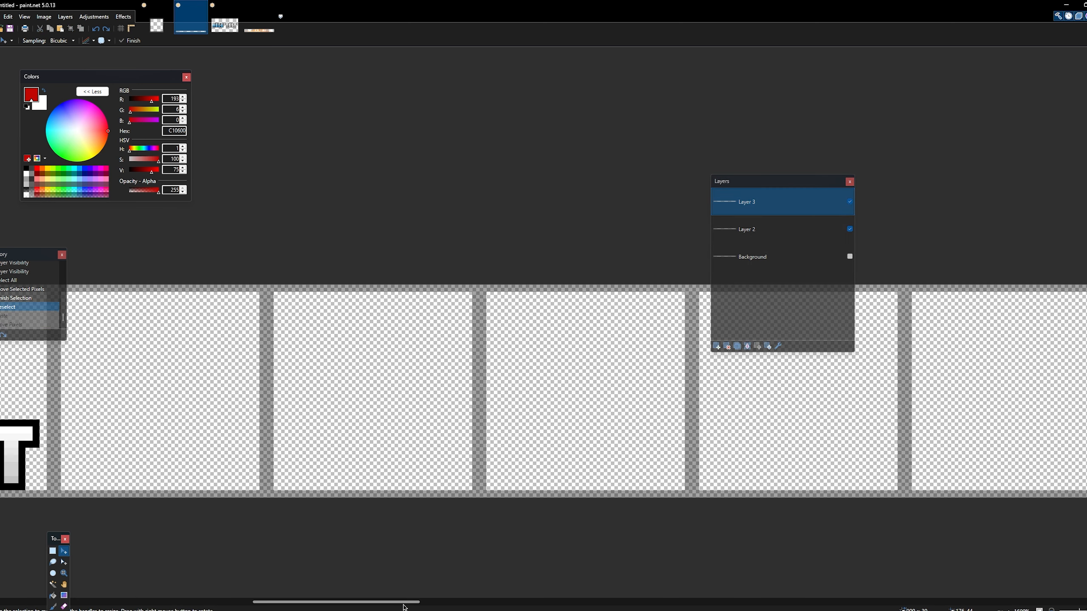
{"action": "key", "text": "ctrl+v"}
{"action": "left_click_drag", "start_coordinate": [167, 445], "coordinate": [267, 512]}
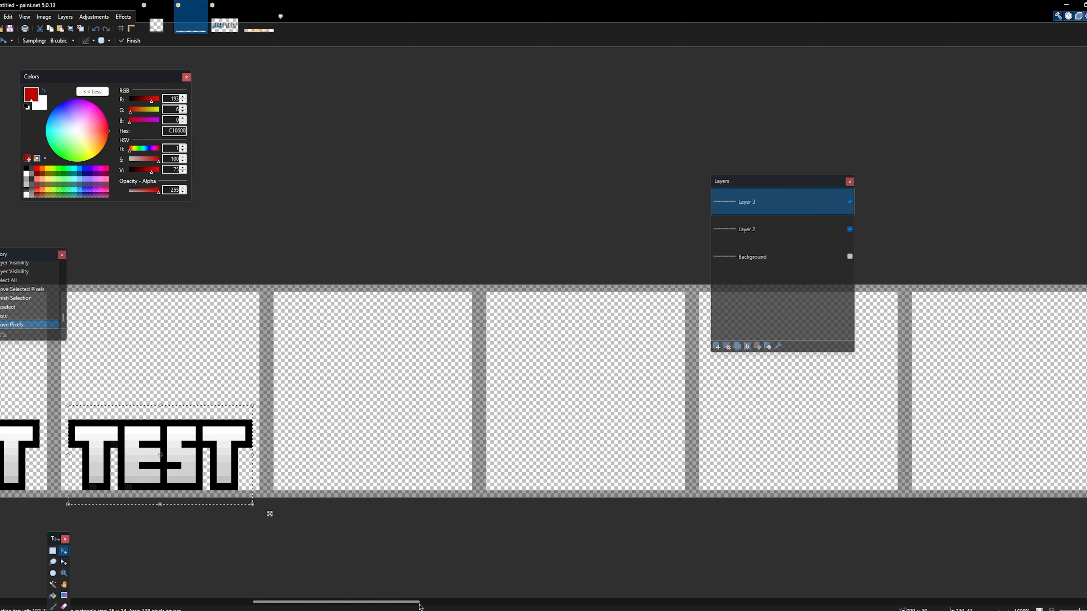
{"action": "left_click_drag", "start_coordinate": [421, 607], "coordinate": [389, 607]}
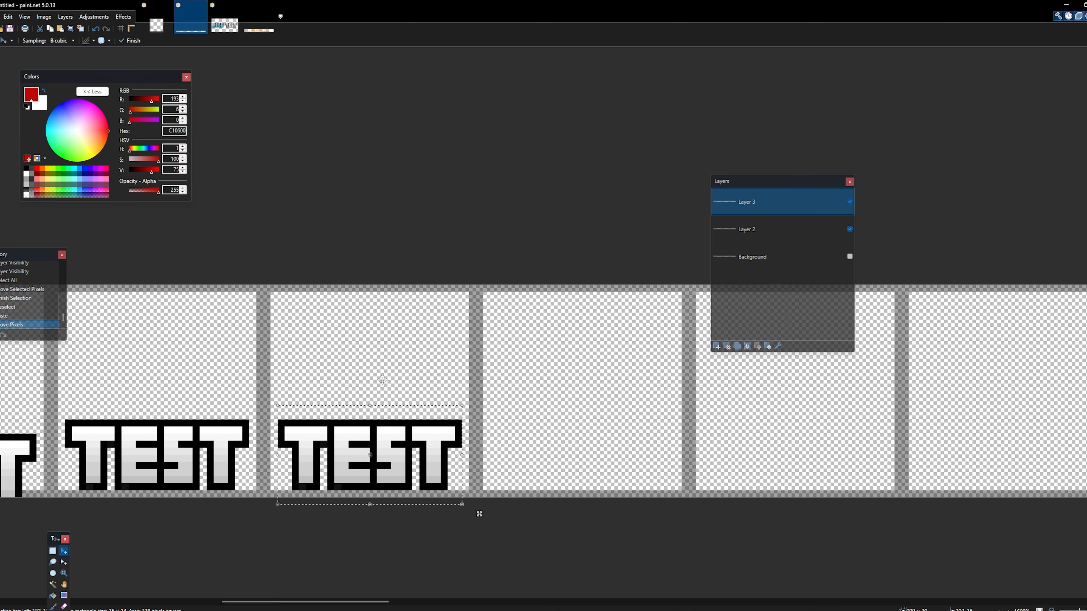
{"action": "key", "text": "Up"}
{"action": "key", "text": "Up"}
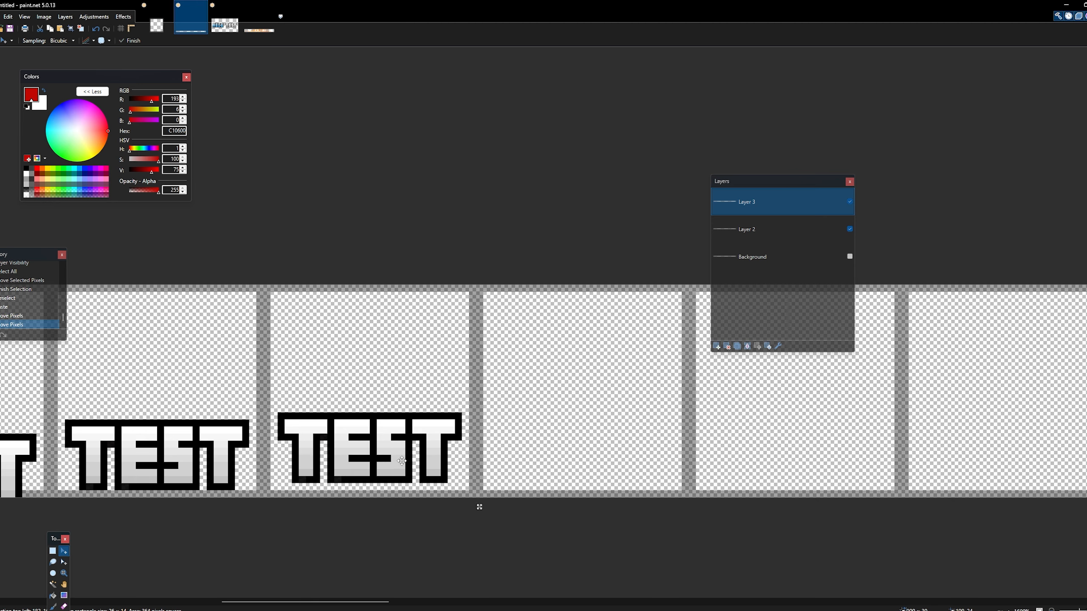
- Paste TEST into the eighth and ninth frames, placing each copy two pixels higher than the previous one
{"action": "left_click_drag", "start_coordinate": [361, 603], "coordinate": [381, 604]}
{"action": "key", "text": "ctrl+v"}
{"action": "left_click_drag", "start_coordinate": [139, 410], "coordinate": [507, 451]}
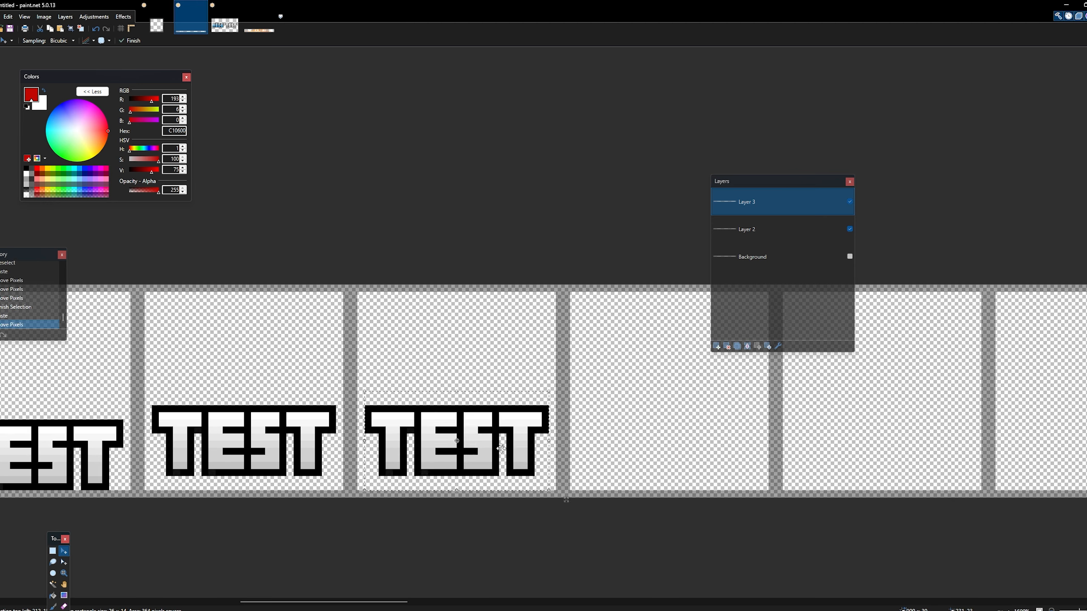
{"action": "key", "text": "Up"}
{"action": "key", "text": "Up"}
{"action": "key", "text": "ctrl+v"}
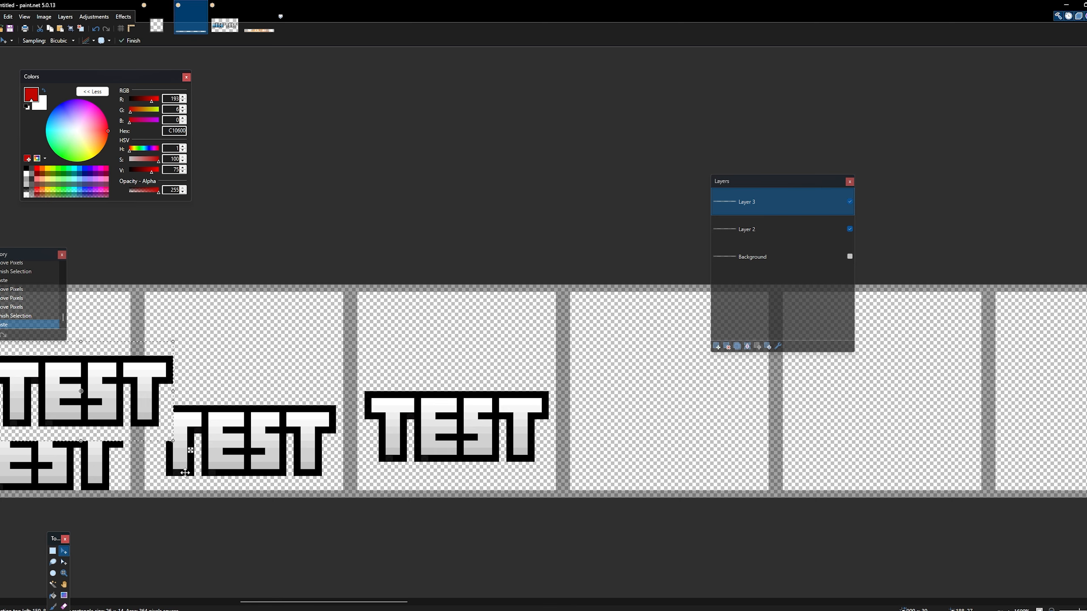
{"action": "left_click_drag", "start_coordinate": [129, 417], "coordinate": [702, 429]}
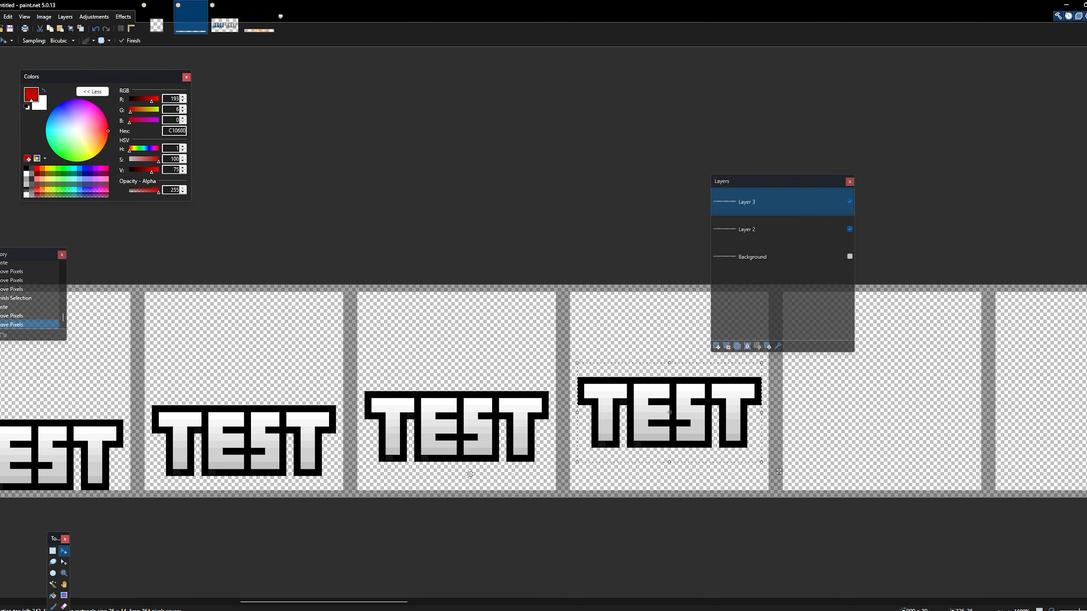
{"action": "key", "text": "ctrl+d"}
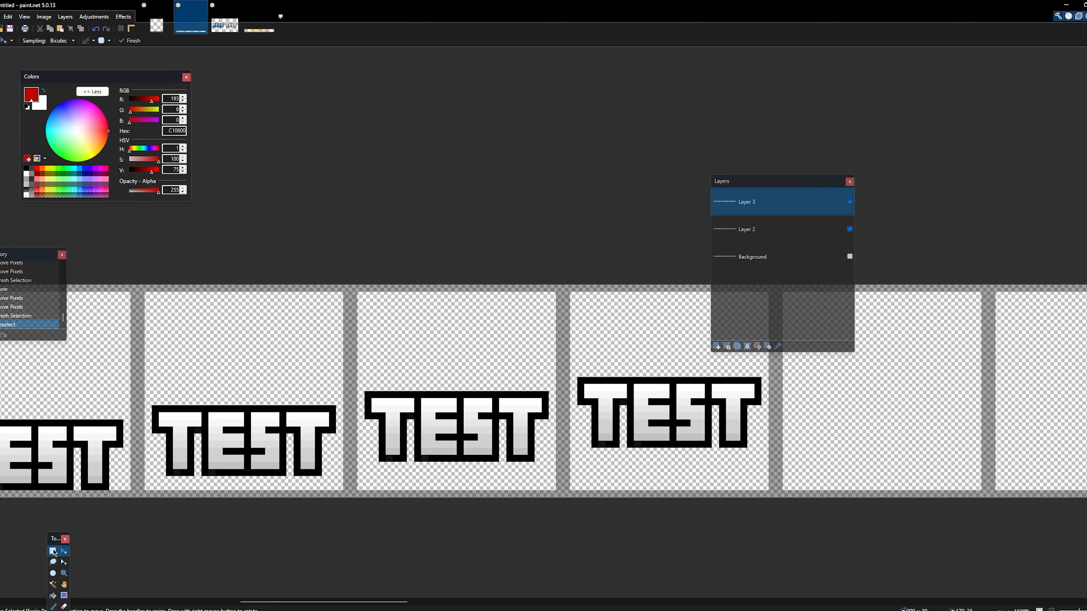
{"action": "left_click_drag", "start_coordinate": [517, 450], "coordinate": [551, 450]}
{"action": "key", "text": "ctrl+z"}
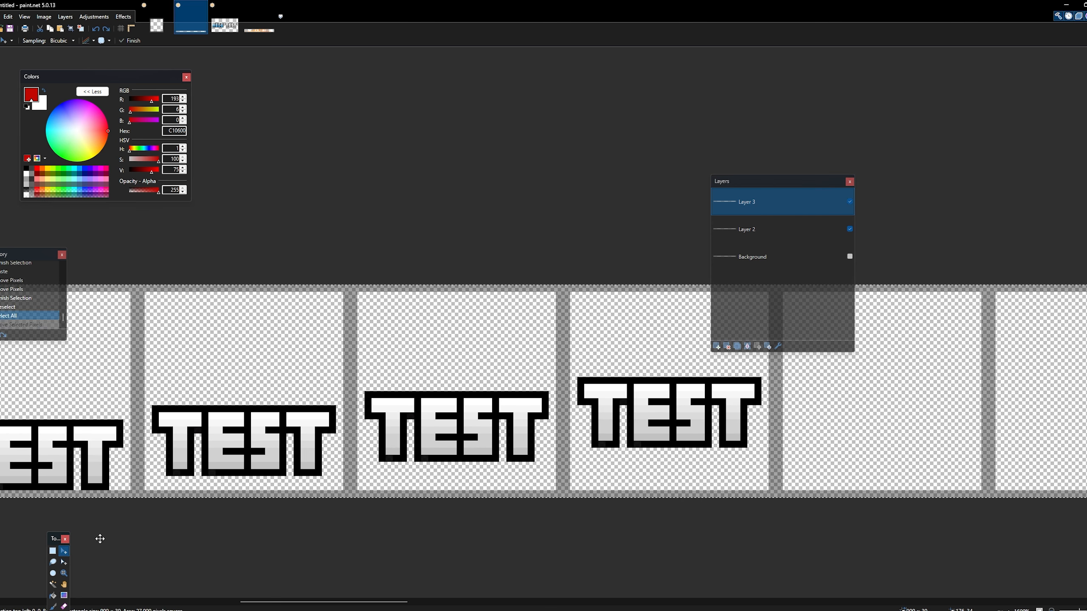
{"action": "key", "text": "ctrl+d"}
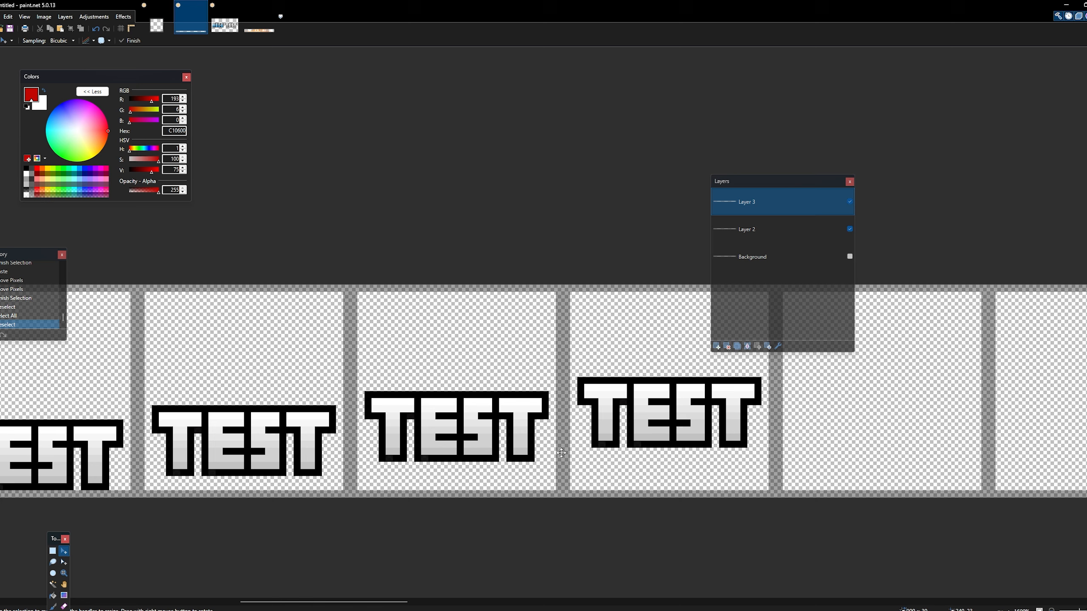
{"action": "left_click", "coordinate": [54, 552]}
{"action": "left_click_drag", "start_coordinate": [521, 451], "coordinate": [642, 470]}
{"action": "key", "text": "ctrl+d"}
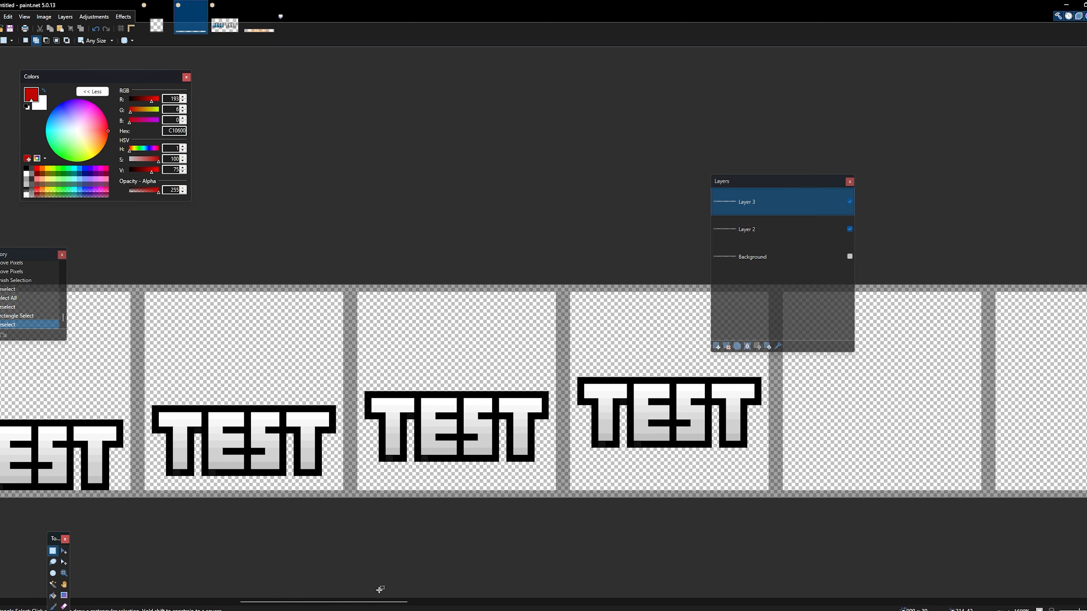
- Paste TEST into the tenth frame, position it two pixels higher than the ninth frame's copy, and deselect
{"action": "left_click_drag", "start_coordinate": [397, 607], "coordinate": [446, 606]}
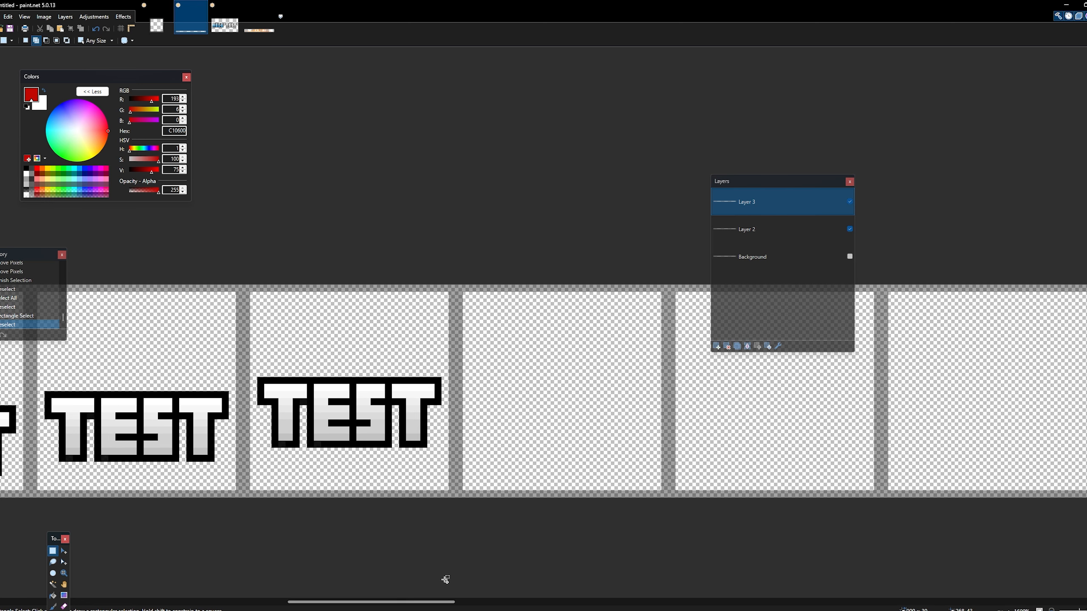
{"action": "key", "text": "ctrl+v"}
{"action": "left_click_drag", "start_coordinate": [133, 408], "coordinate": [612, 415]}
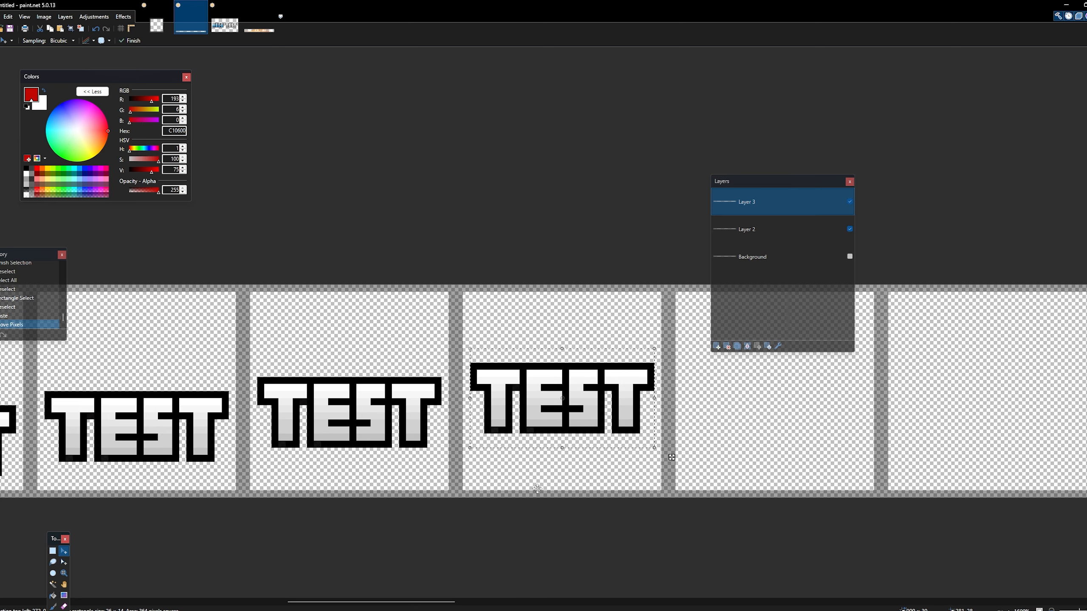
{"action": "key", "text": "ctrl+d"}
- Copy the tenth frame's TEST into the eleventh frame at the same height and deselect
{"action": "mouse_move", "coordinate": [413, 606]}
{"action": "left_mouse_down"}
{"action": "mouse_move", "coordinate": [439, 606]}
{"action": "mouse_move", "coordinate": [415, 607]}
{"action": "left_mouse_up"}
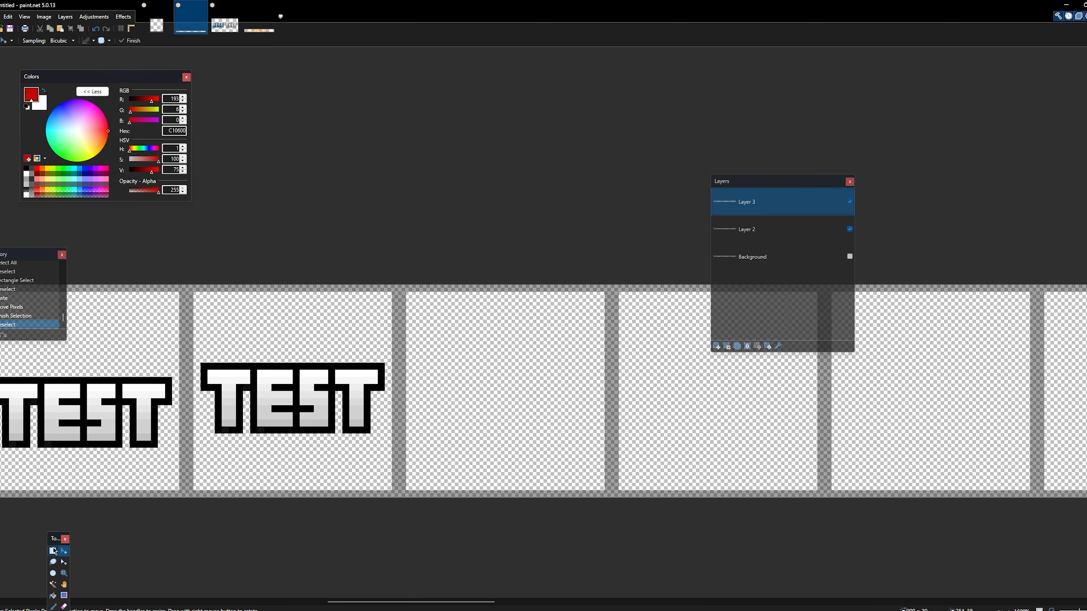
{"action": "left_click", "coordinate": [52, 551]}
{"action": "left_click_drag", "start_coordinate": [188, 287], "coordinate": [625, 511]}
{"action": "key", "text": "ctrl+c"}
{"action": "key", "text": "ctrl+v"}
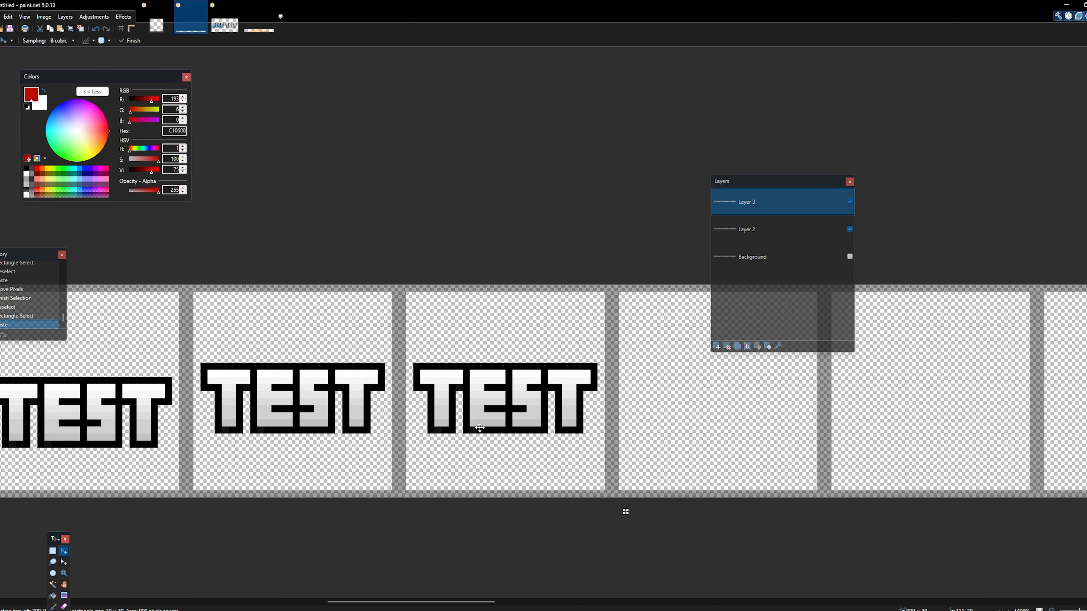
{"action": "key", "text": "ctrl+d"}
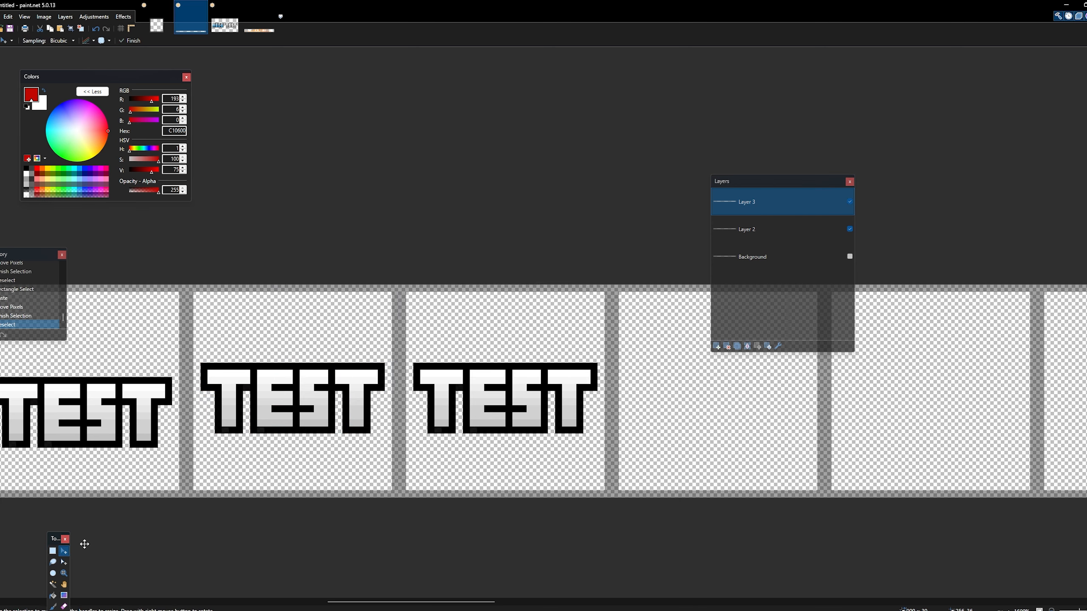
- Copy the tenth and eleventh frames together and place the pasted pair in the twelfth and thirteenth frames
{"action": "left_click", "coordinate": [52, 551]}
{"action": "left_click_drag", "start_coordinate": [188, 285], "coordinate": [608, 546]}
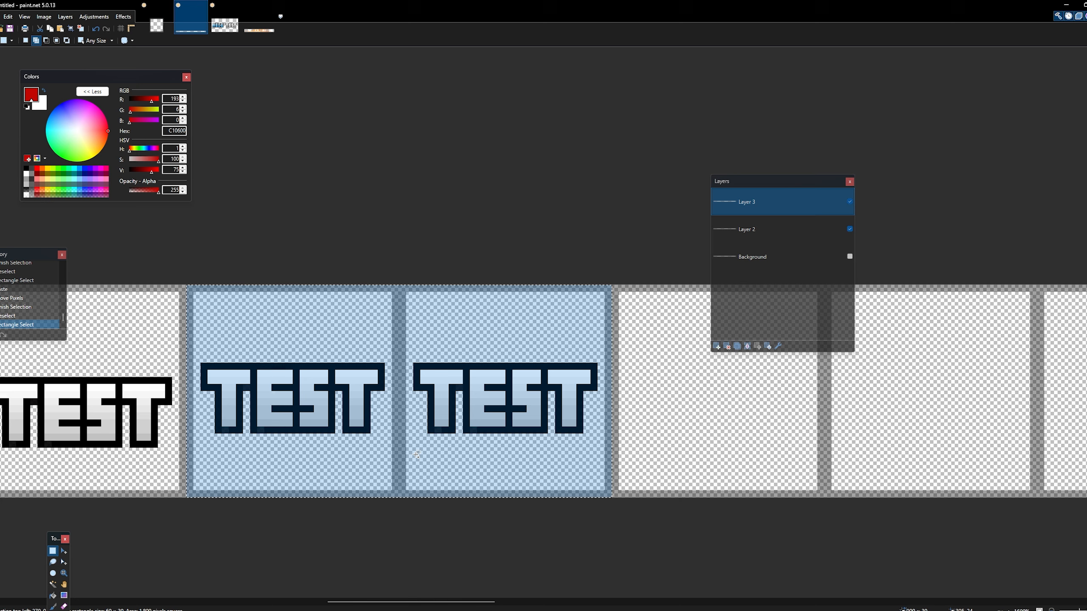
{"action": "key", "text": "ctrl+c"}
{"action": "key", "text": "ctrl+v"}
{"action": "left_click_drag", "start_coordinate": [416, 455], "coordinate": [813, 443]}
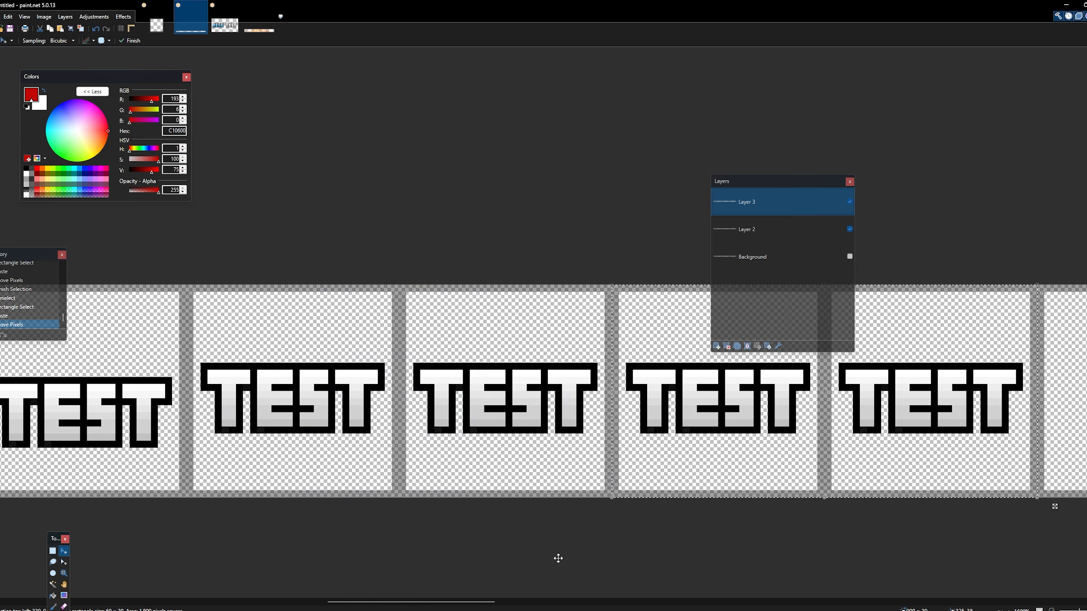
- Paste the two-frame TEST pair again into the fourteenth and fifteenth frames and deselect
{"action": "left_click_drag", "start_coordinate": [455, 602], "coordinate": [534, 603]}
{"action": "key", "text": "ctrl+v"}
{"action": "left_click_drag", "start_coordinate": [246, 414], "coordinate": [502, 412]}
{"action": "key", "text": "ctrl+d"}
{"action": "left_click_drag", "start_coordinate": [538, 602], "coordinate": [471, 603]}
{"action": "left_click", "coordinate": [52, 550]}
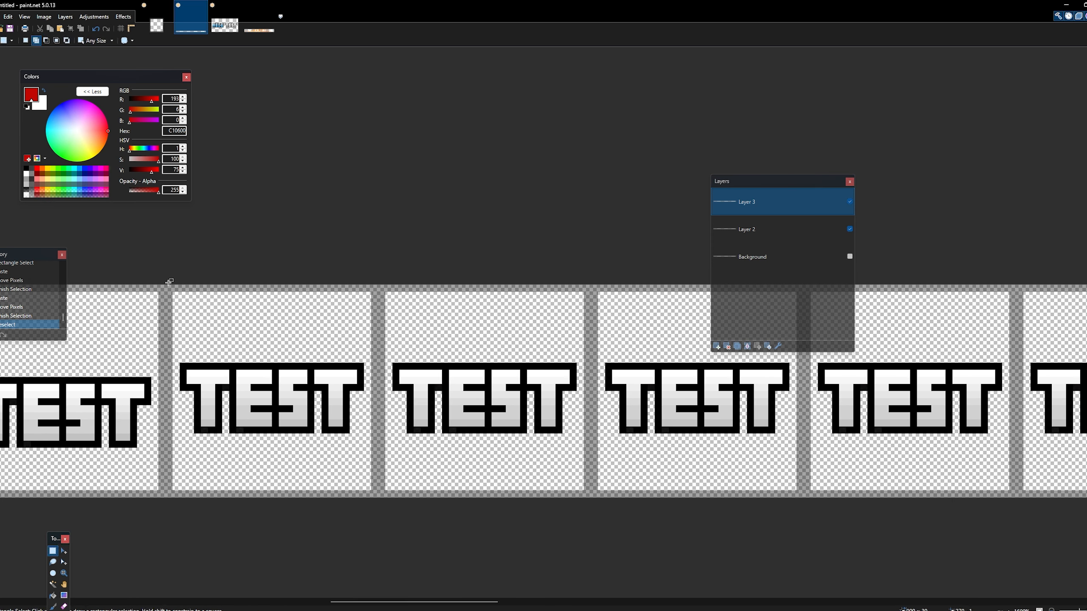
{"action": "left_click_drag", "start_coordinate": [169, 281], "coordinate": [980, 529]}
{"action": "left_click_drag", "start_coordinate": [1010, 530], "coordinate": [1014, 529]}
{"action": "left_click_drag", "start_coordinate": [473, 604], "coordinate": [480, 606]}
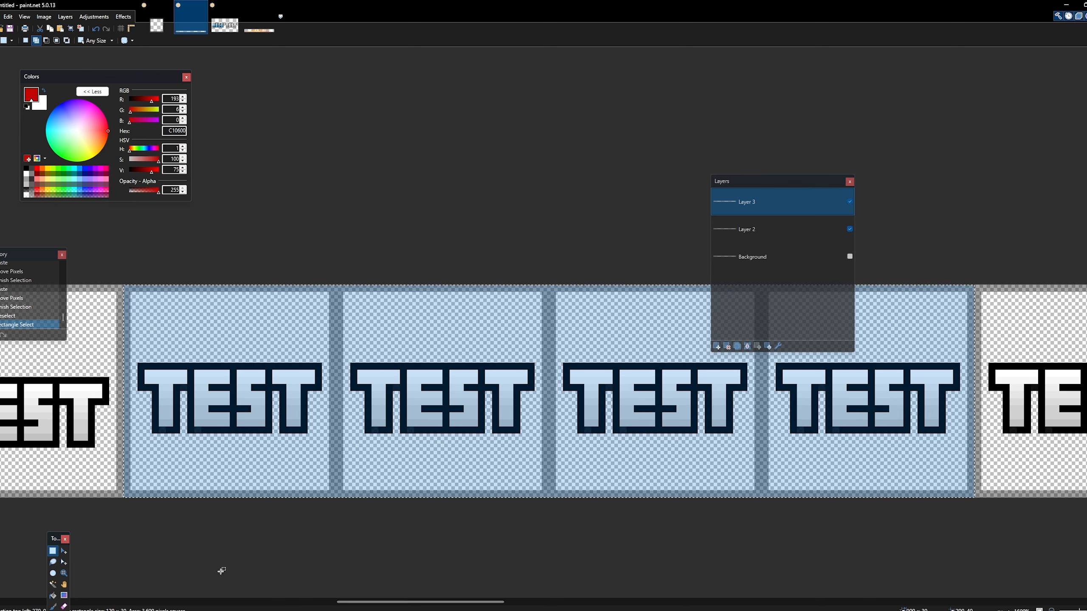
{"action": "key", "text": "ctrl+d"}
{"action": "left_click", "coordinate": [64, 551]}
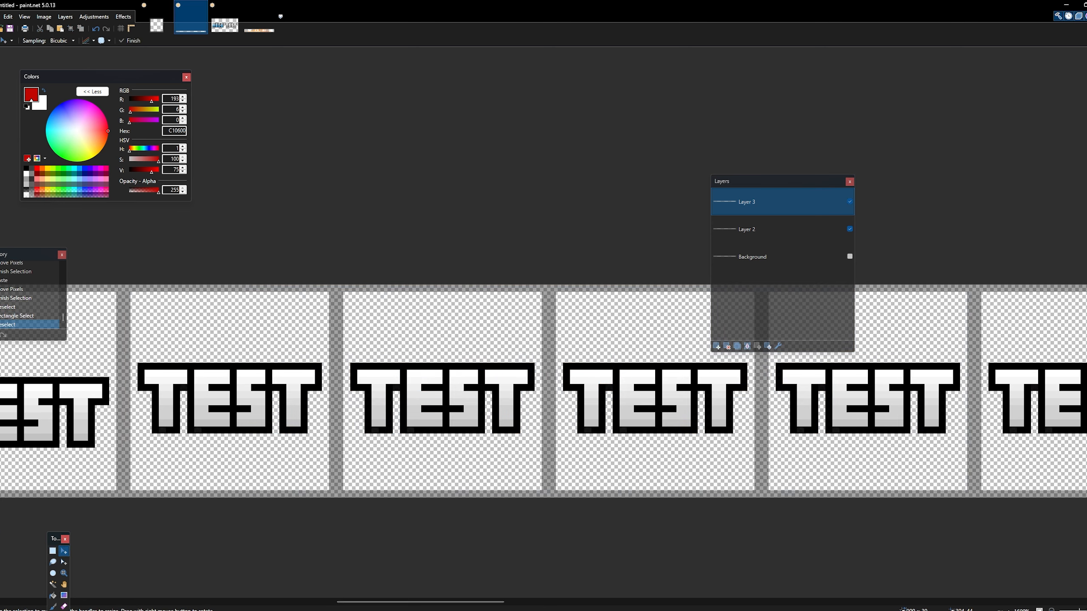
{"action": "left_click_drag", "start_coordinate": [385, 602], "coordinate": [496, 593]}
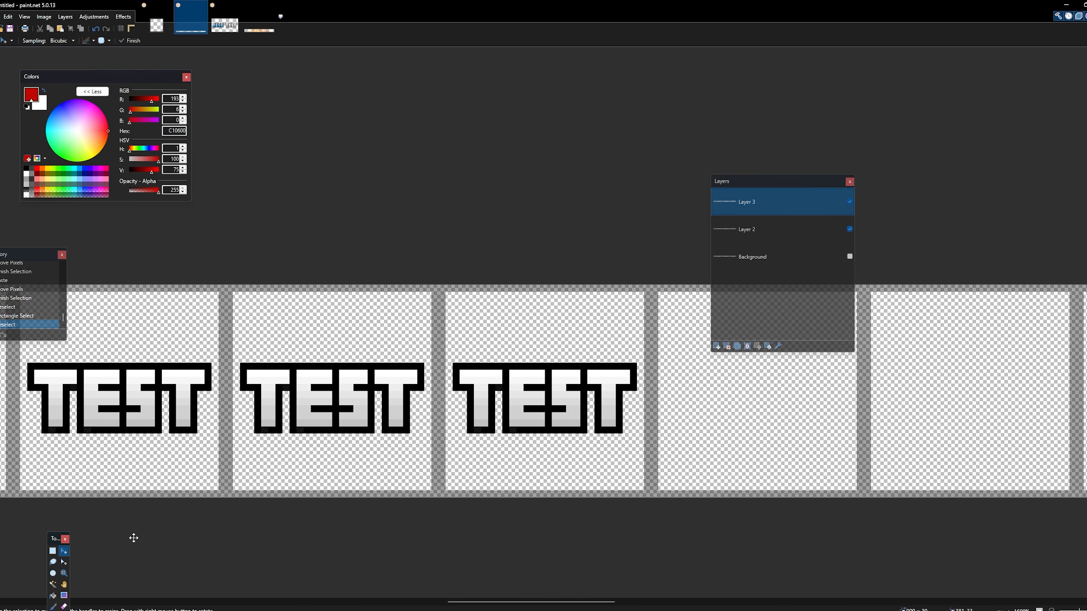
{"action": "left_click", "coordinate": [52, 551]}
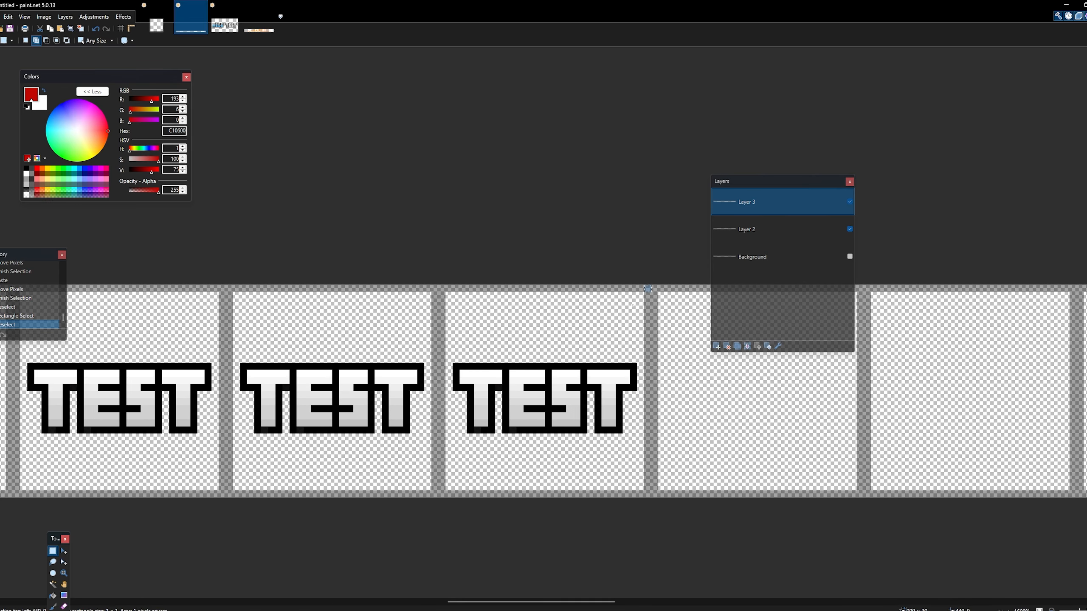
{"action": "left_click_drag", "start_coordinate": [632, 305], "coordinate": [166, 540]}
{"action": "left_click", "coordinate": [166, 541]}
{"action": "left_click_drag", "start_coordinate": [648, 289], "coordinate": [146, 539]}
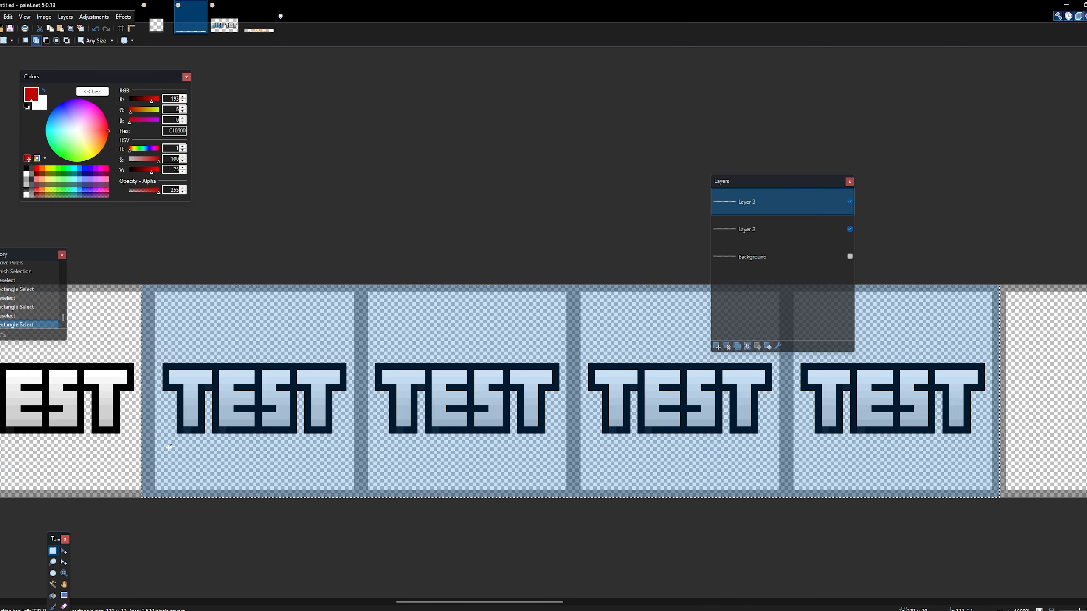
{"action": "key", "text": "ctrl+d"}
- Copy the twelfth through fifteenth frames, place the pasted block in the sixteenth through nineteenth frames, and deselect
{"action": "left_click_drag", "start_coordinate": [154, 284], "coordinate": [996, 607]}
{"action": "key", "text": "ctrl+c"}
{"action": "key", "text": "ctrl+v"}
{"action": "left_click_drag", "start_coordinate": [350, 407], "coordinate": [830, 423]}
{"action": "key", "text": "ctrl+d"}
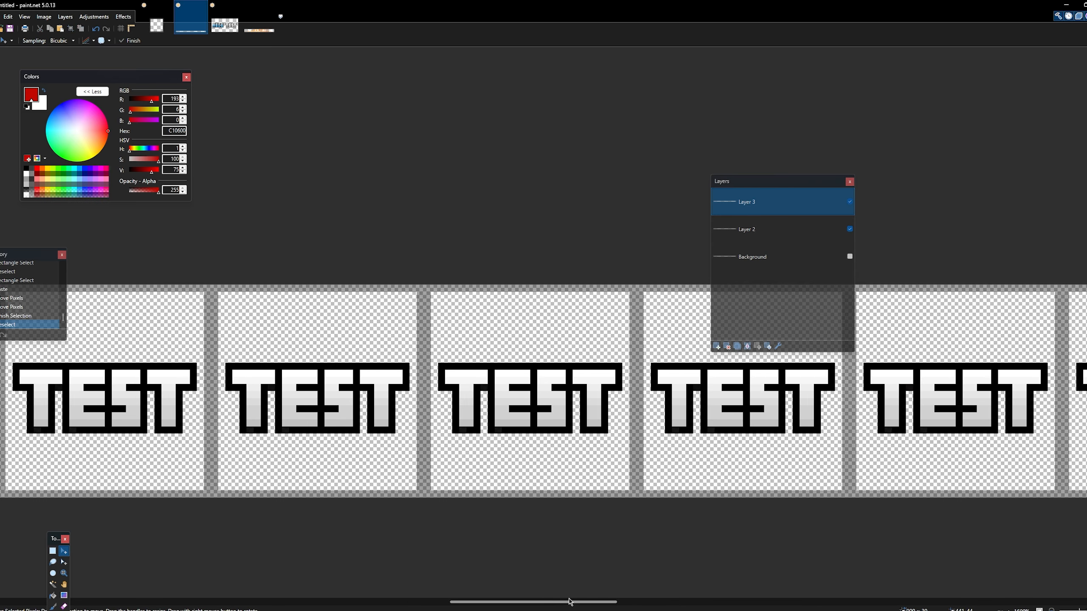
- Add a new layer above Layer 3 and clear the selection
{"action": "left_click_drag", "start_coordinate": [568, 598], "coordinate": [432, 602]}
{"action": "key", "text": "ctrl+z"}
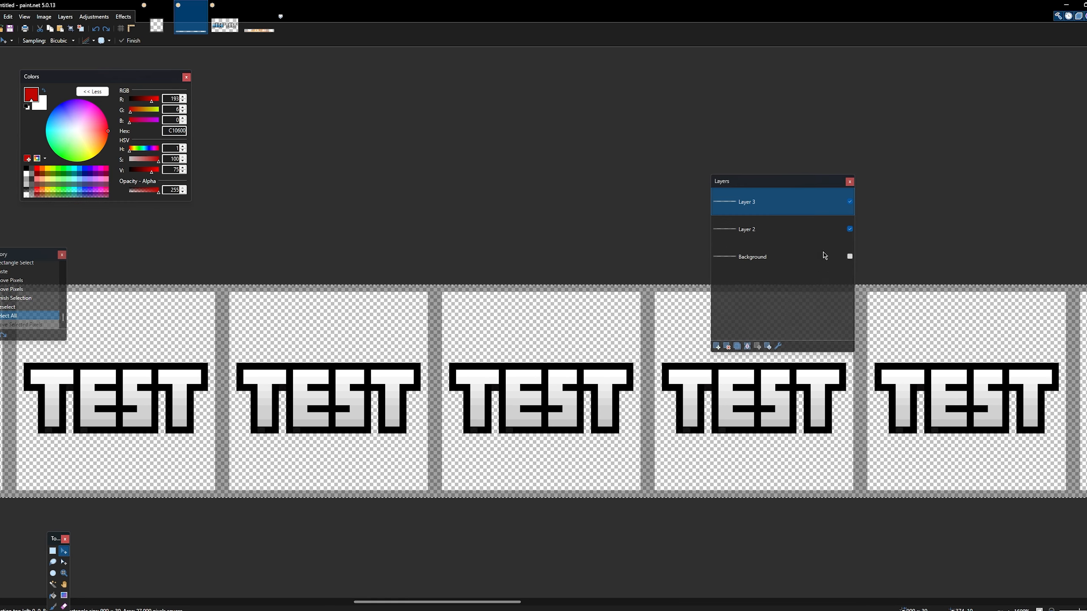
{"action": "left_click", "coordinate": [717, 347]}
{"action": "key", "text": "ctrl+d"}
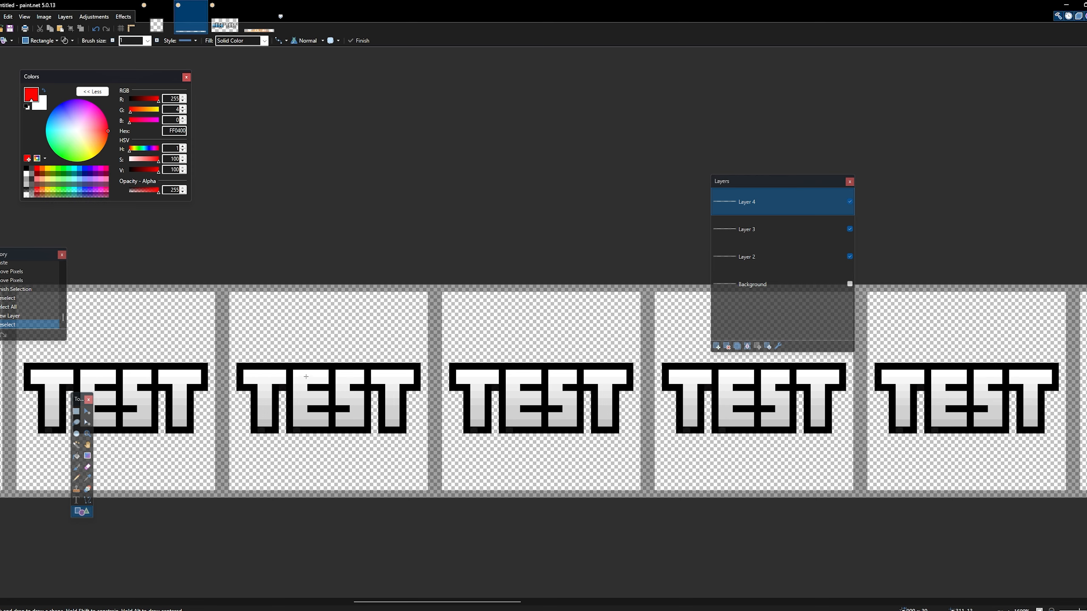
- Draw solid red rectangles over the E in the eleventh frame, turning Layer 4's visibility off and on to compare
{"action": "mouse_move", "coordinate": [303, 423]}
{"action": "left_mouse_down"}
{"action": "mouse_move", "coordinate": [324, 420]}
{"action": "mouse_move", "coordinate": [323, 399]}
{"action": "left_mouse_up"}
{"action": "key", "text": "Return"}
{"action": "key", "text": "Return"}
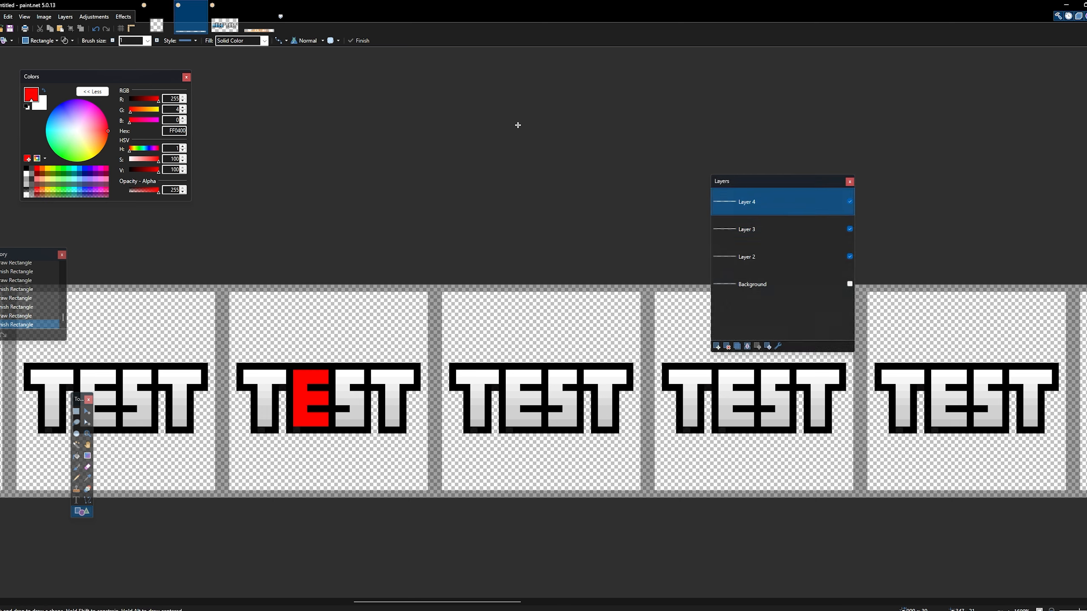
{"action": "left_click", "coordinate": [850, 202]}
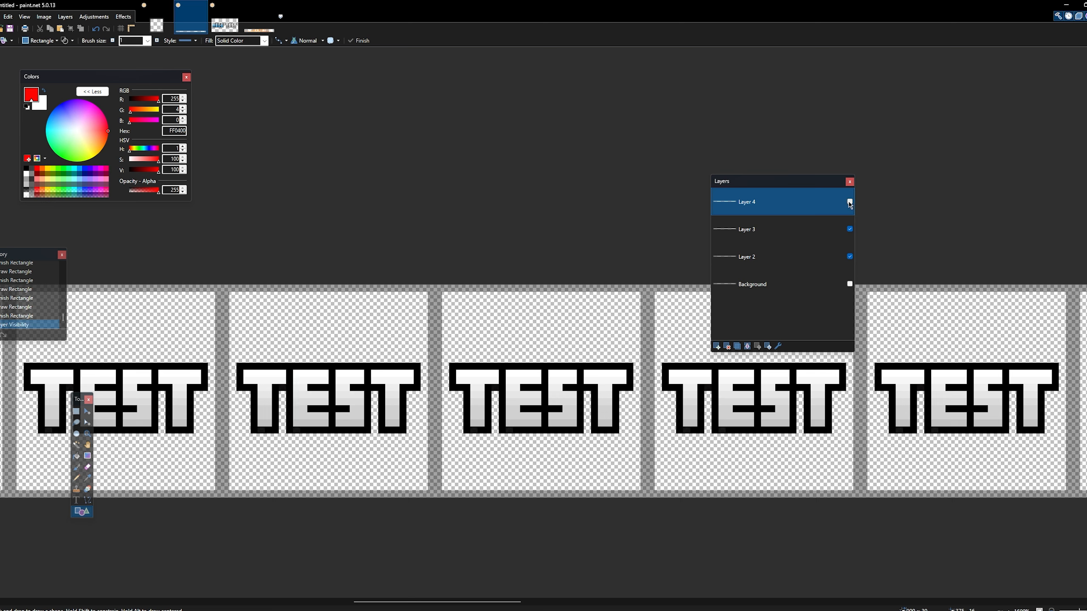
{"action": "left_click", "coordinate": [850, 203]}
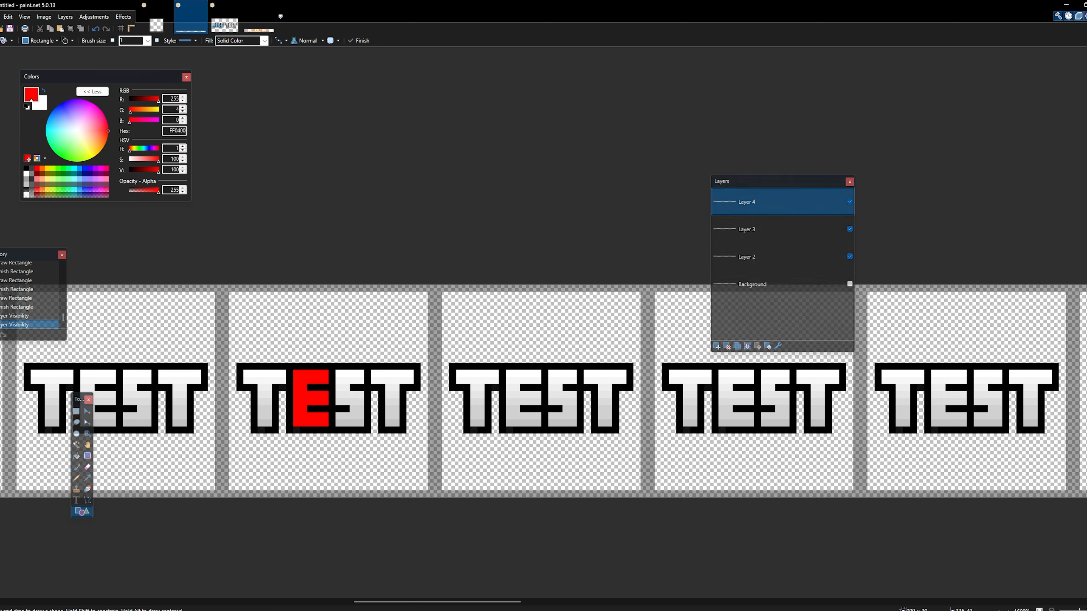
- Undo the latest changes, delete Layer 4 with its red E, and add a new empty layer above Layer 3
{"action": "mouse_move", "coordinate": [492, 603]}
{"action": "left_mouse_down"}
{"action": "mouse_move", "coordinate": [431, 605]}
{"action": "mouse_move", "coordinate": [484, 606]}
{"action": "left_mouse_up"}
{"action": "key", "text": "ctrl+z"}
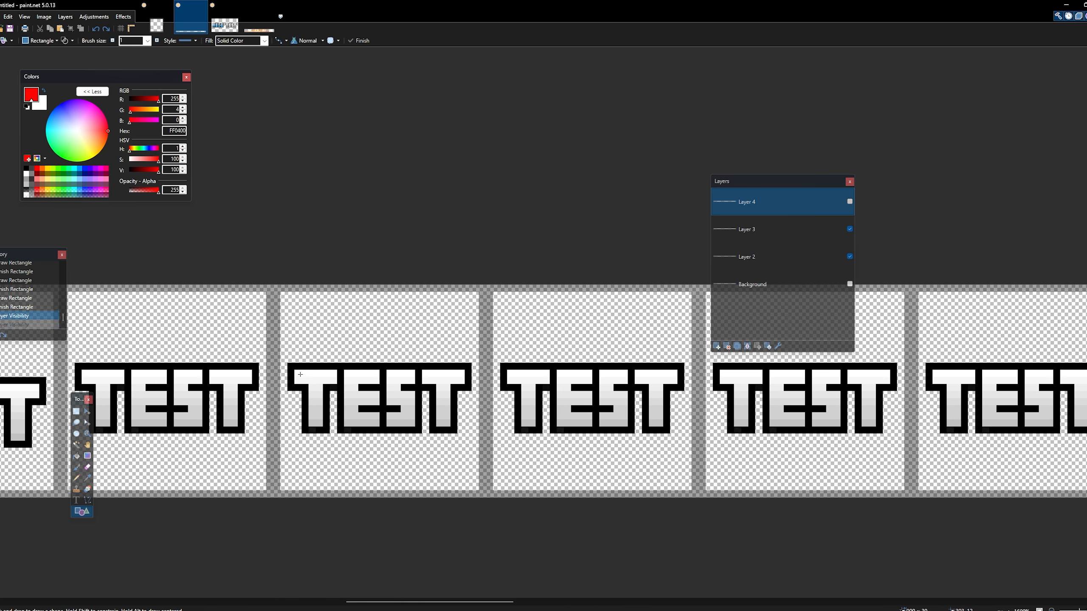
{"action": "key", "text": "ctrl+z"}
{"action": "key", "text": "ctrl+z"}
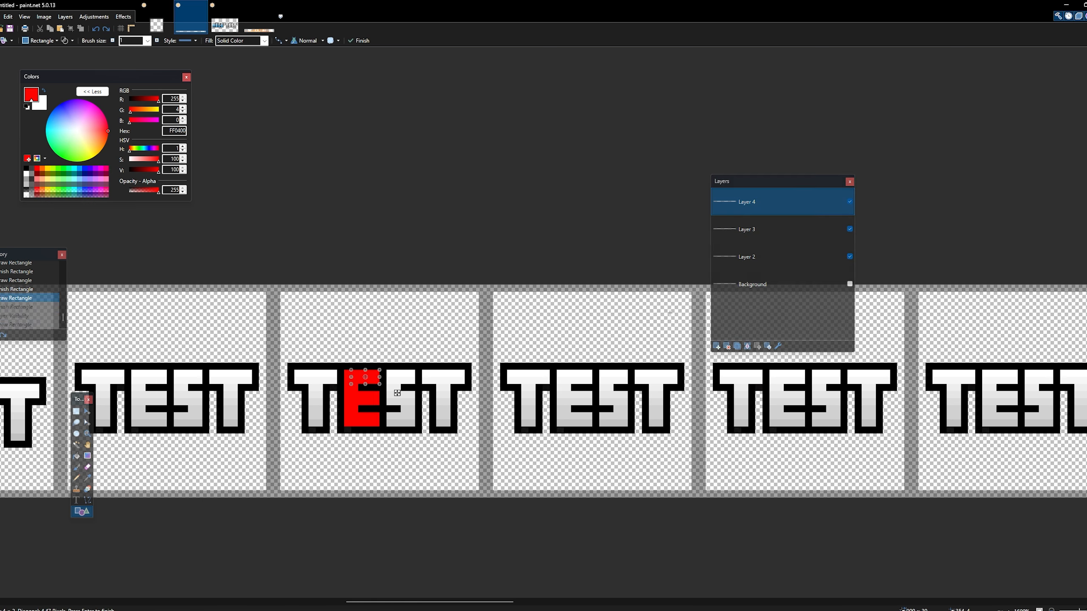
{"action": "left_click", "coordinate": [726, 346]}
{"action": "left_click", "coordinate": [716, 346]}
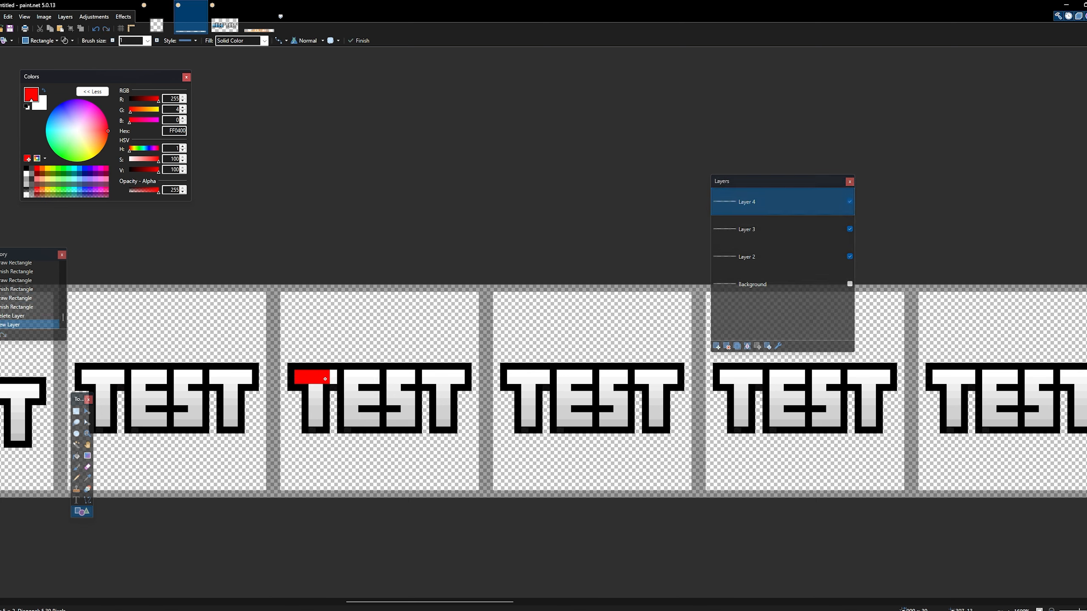
- Cover the first T in the eleventh frame and the E in the twelfth frame with solid red rectangles on Layer 4
{"action": "mouse_move", "coordinate": [325, 379]}
{"action": "left_mouse_down"}
{"action": "mouse_move", "coordinate": [336, 383]}
{"action": "mouse_move", "coordinate": [317, 423]}
{"action": "mouse_move", "coordinate": [310, 403]}
{"action": "left_mouse_up"}
{"action": "left_click", "coordinate": [372, 481]}
{"action": "left_click_drag", "start_coordinate": [457, 602], "coordinate": [487, 602]}
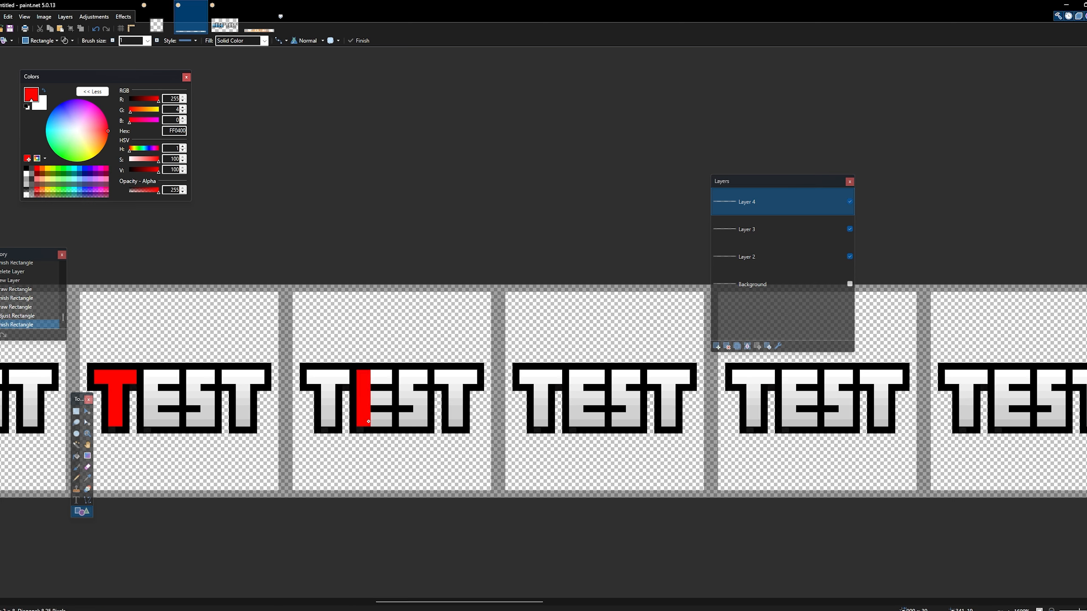
{"action": "mouse_move", "coordinate": [369, 422]}
{"action": "left_mouse_down"}
{"action": "mouse_move", "coordinate": [392, 427]}
{"action": "mouse_move", "coordinate": [392, 376]}
{"action": "left_mouse_up"}
{"action": "left_click", "coordinate": [375, 396]}
{"action": "left_click", "coordinate": [371, 372]}
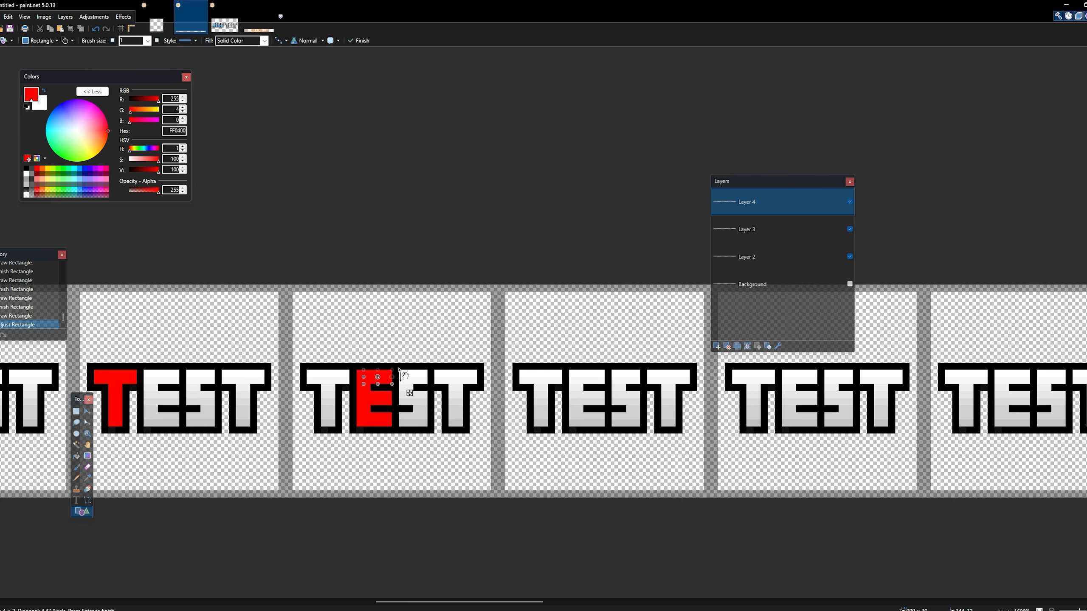
- Cover the S of TEST in the thirteenth frame with solid red rectangles on Layer 4
{"action": "left_click", "coordinate": [617, 372]}
{"action": "mouse_move", "coordinate": [619, 386]}
{"action": "left_mouse_down"}
{"action": "mouse_move", "coordinate": [622, 402]}
{"action": "mouse_move", "coordinate": [634, 399]}
{"action": "left_mouse_up"}
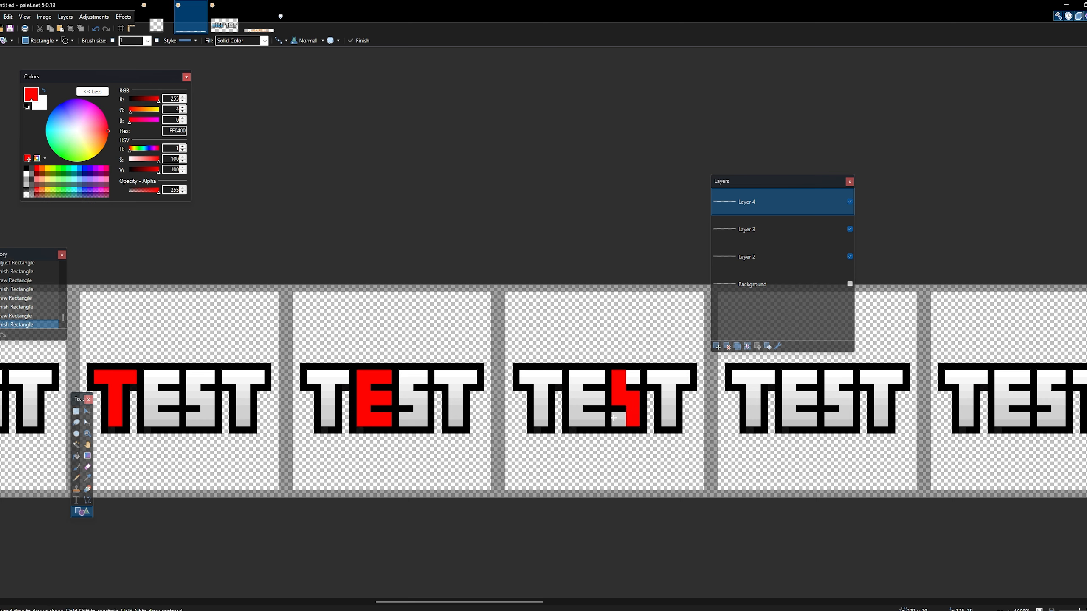
{"action": "left_click_drag", "start_coordinate": [628, 422], "coordinate": [628, 422]}
{"action": "left_click_drag", "start_coordinate": [630, 373], "coordinate": [637, 380]}
{"action": "left_click", "coordinate": [603, 569]}
- Cover the last T of TEST in the fourteenth frame with solid red rectangles on Layer 4
{"action": "left_click_drag", "start_coordinate": [532, 604], "coordinate": [578, 600]}
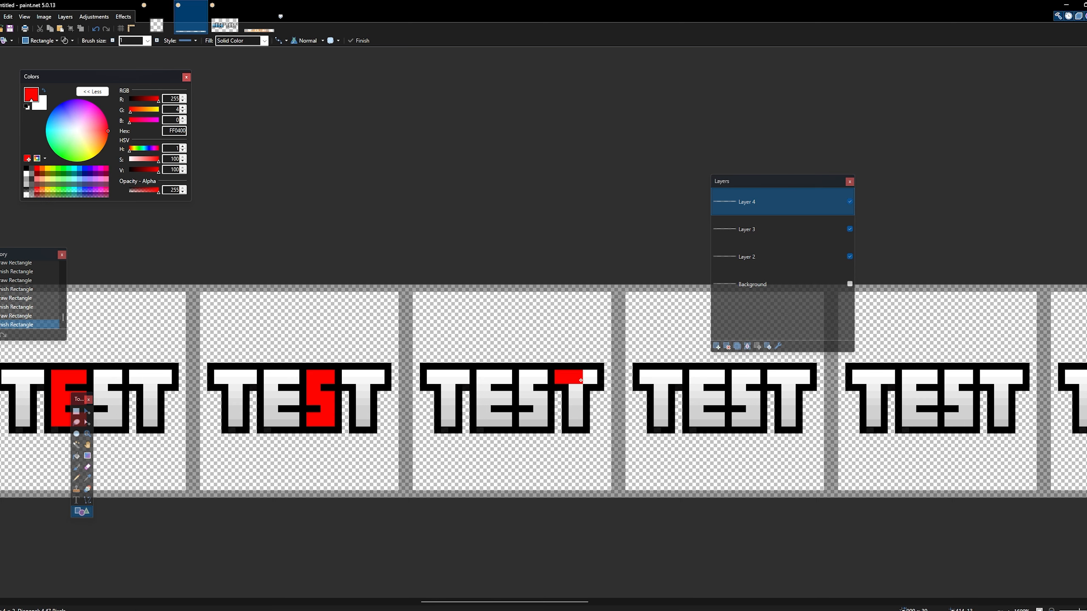
{"action": "mouse_move", "coordinate": [580, 380]}
{"action": "left_mouse_down"}
{"action": "mouse_move", "coordinate": [597, 381]}
{"action": "mouse_move", "coordinate": [577, 393]}
{"action": "left_mouse_up"}
{"action": "key", "text": "Return"}
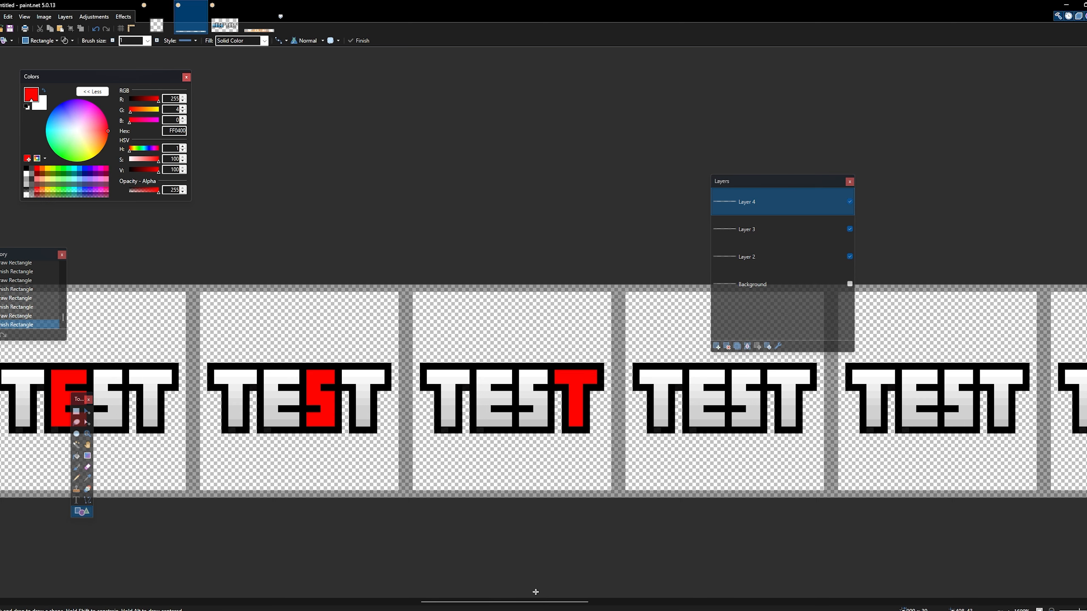
- Cover the S in the fifteenth frame and the E in the sixteenth frame with solid red rectangles on Layer 4
{"action": "left_click_drag", "start_coordinate": [535, 601], "coordinate": [484, 607]}
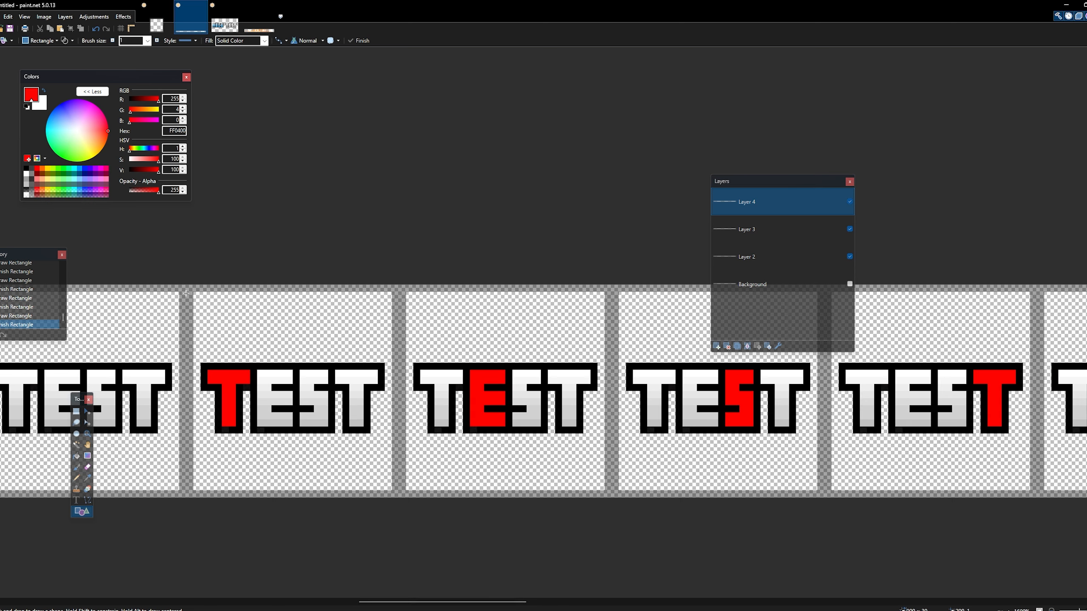
{"action": "left_click_drag", "start_coordinate": [506, 602], "coordinate": [596, 605]}
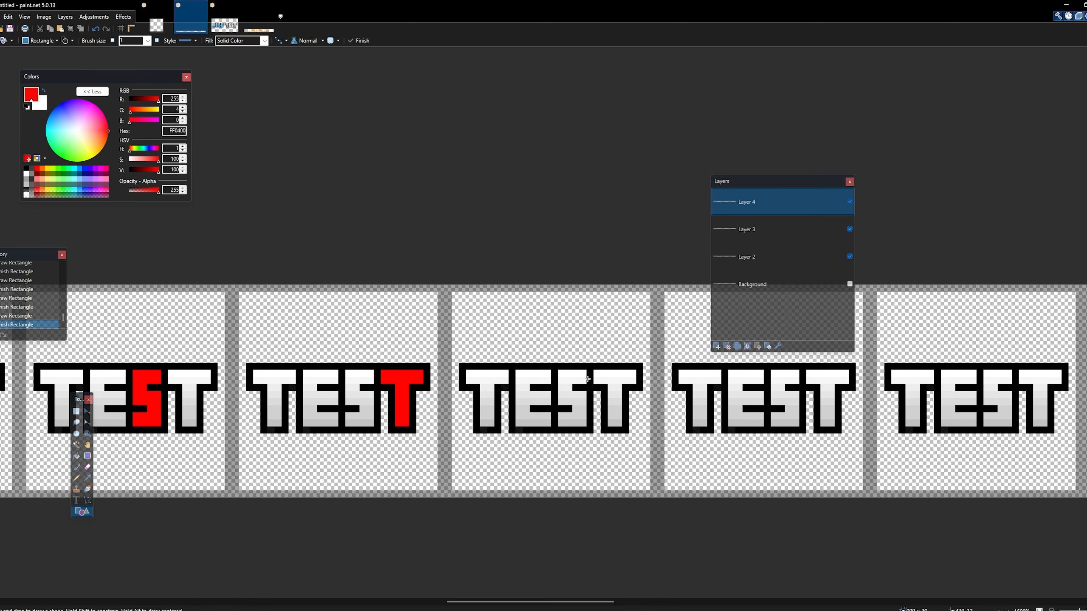
{"action": "mouse_move", "coordinate": [570, 605]}
{"action": "left_mouse_down"}
{"action": "mouse_move", "coordinate": [556, 605]}
{"action": "mouse_move", "coordinate": [579, 605]}
{"action": "left_mouse_up"}
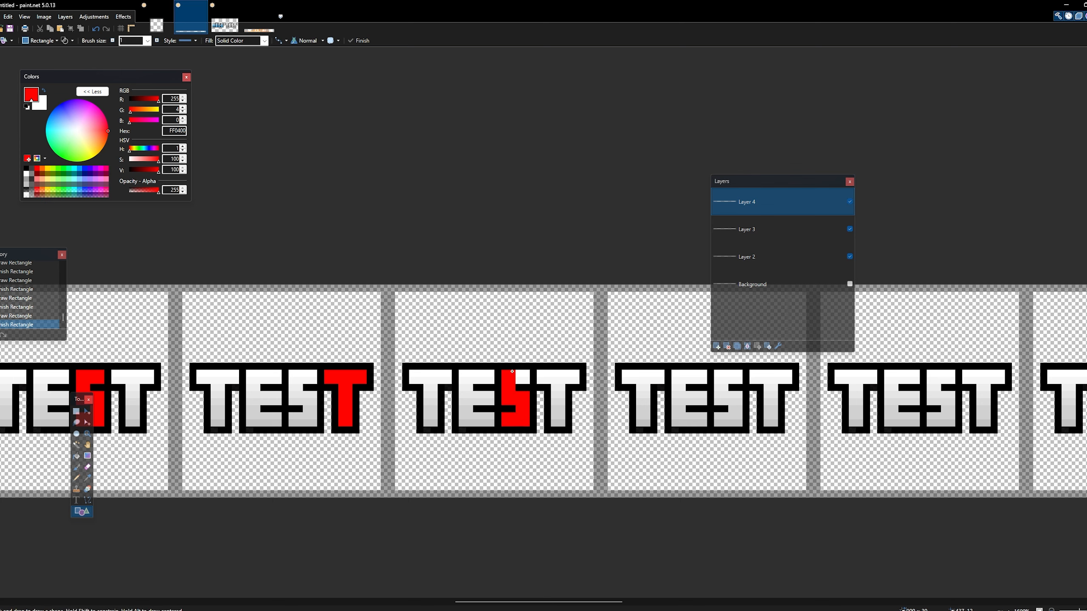
{"action": "left_click_drag", "start_coordinate": [512, 371], "coordinate": [525, 384]}
{"action": "mouse_move", "coordinate": [674, 371]}
{"action": "left_mouse_down"}
{"action": "mouse_move", "coordinate": [682, 419]}
{"action": "mouse_move", "coordinate": [703, 422]}
{"action": "mouse_move", "coordinate": [703, 401]}
{"action": "left_mouse_up"}
{"action": "left_click_drag", "start_coordinate": [689, 376], "coordinate": [690, 376]}
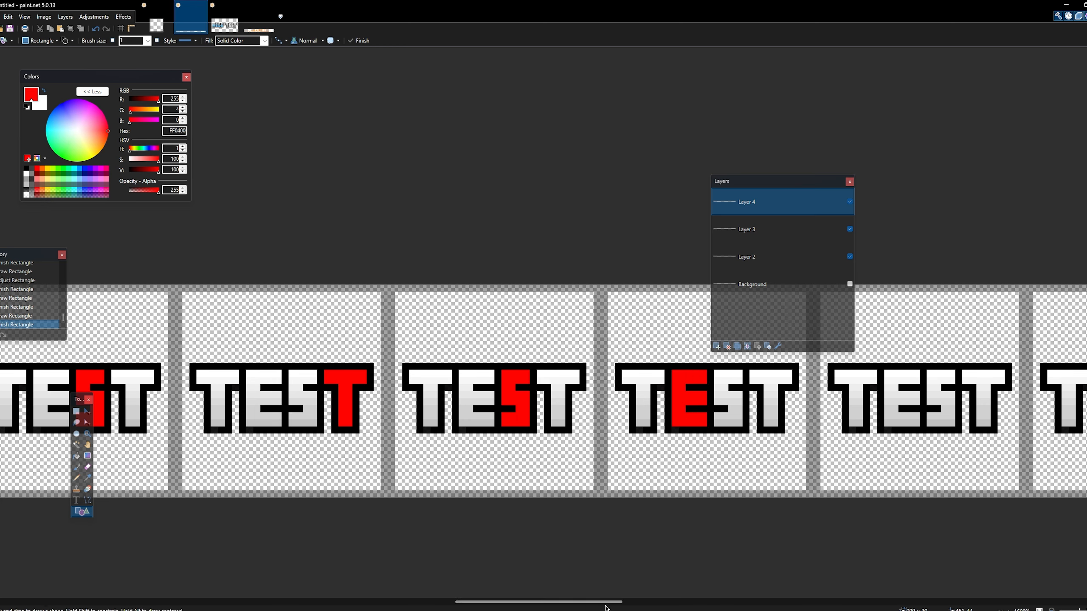
- Cover the first T of TEST in the seventeenth frame with solid red rectangles on Layer 4
{"action": "left_click_drag", "start_coordinate": [605, 603], "coordinate": [656, 604]}
{"action": "mouse_move", "coordinate": [493, 369]}
{"action": "left_mouse_down"}
{"action": "mouse_move", "coordinate": [536, 385]}
{"action": "mouse_move", "coordinate": [514, 414]}
{"action": "mouse_move", "coordinate": [521, 426]}
{"action": "left_mouse_up"}
{"action": "key", "text": "Return"}
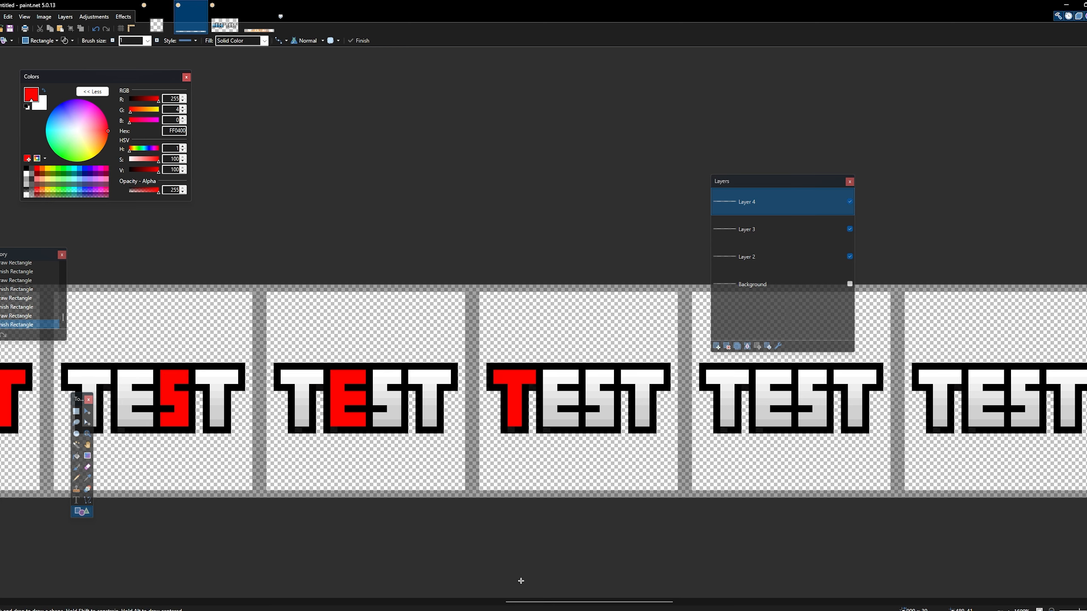
- Duplicate the red letters of frames twelve to seventeen on Layer 4 and place the copy over frames eighteen to twenty-three
{"action": "left_click", "coordinate": [88, 434]}
{"action": "right_click", "coordinate": [492, 464]}
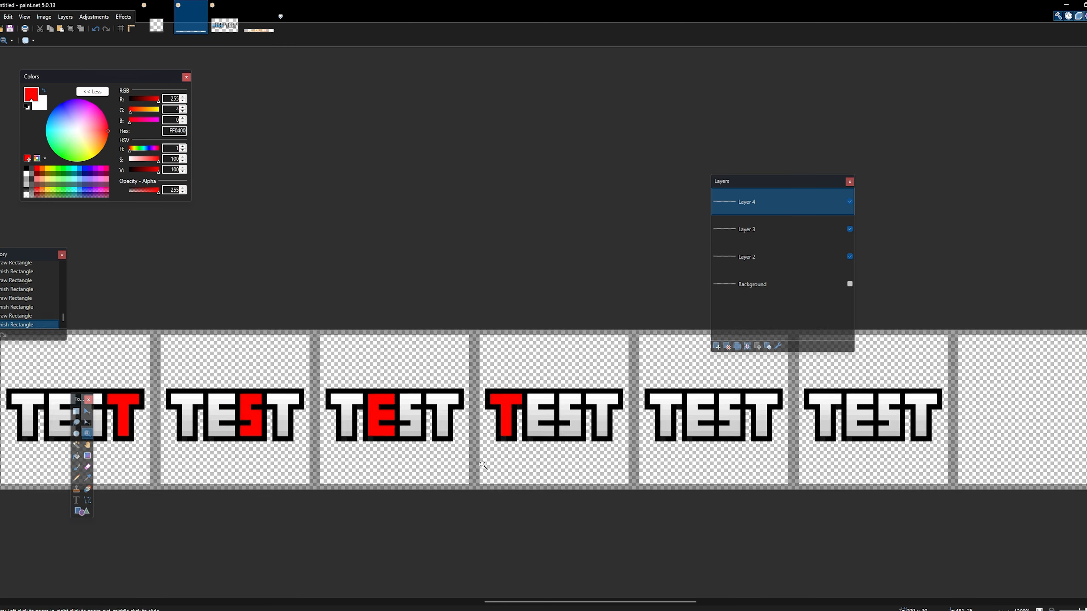
{"action": "right_click", "coordinate": [495, 467]}
{"action": "right_click", "coordinate": [495, 467]}
{"action": "right_click", "coordinate": [487, 488]}
{"action": "right_click", "coordinate": [488, 488]}
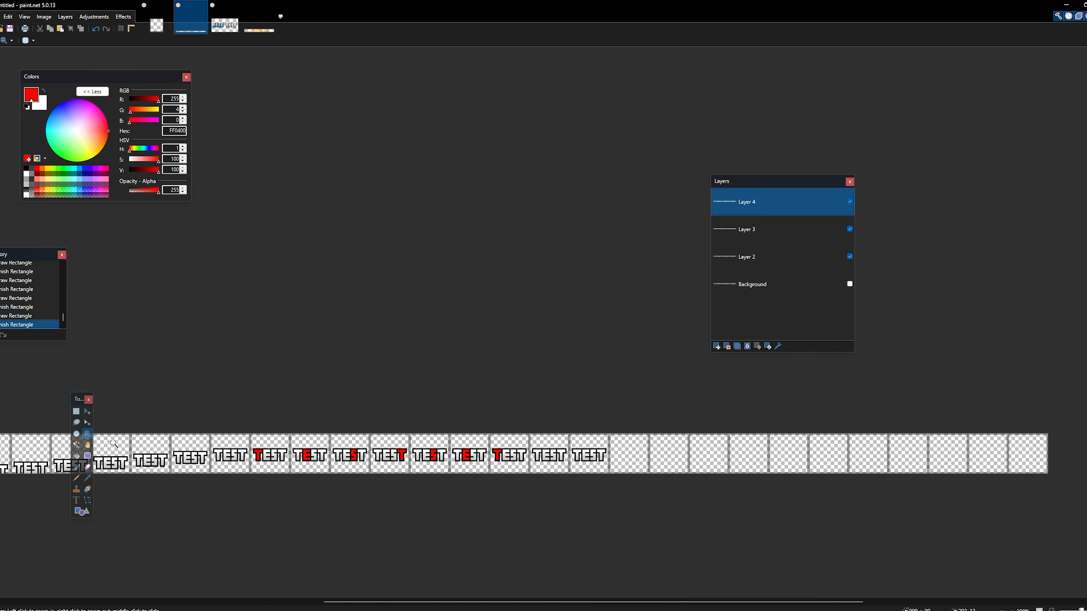
{"action": "left_click", "coordinate": [370, 479]}
{"action": "left_click", "coordinate": [370, 479]}
{"action": "left_click", "coordinate": [371, 479]}
{"action": "left_click", "coordinate": [76, 411]}
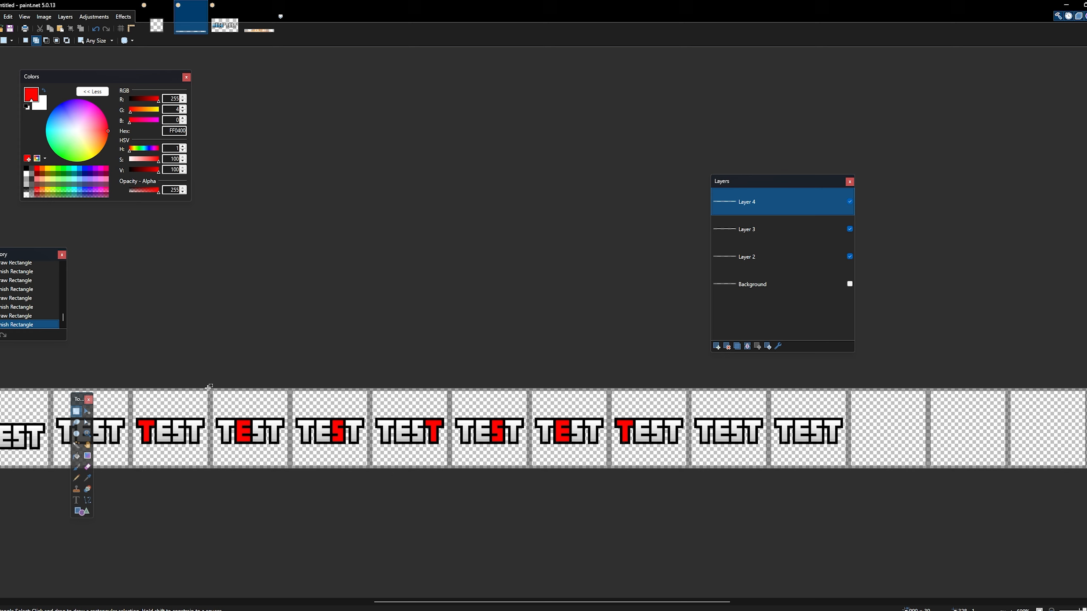
{"action": "left_click_drag", "start_coordinate": [213, 386], "coordinate": [689, 524]}
{"action": "key", "text": "ctrl+c"}
{"action": "key", "text": "ctrl+v"}
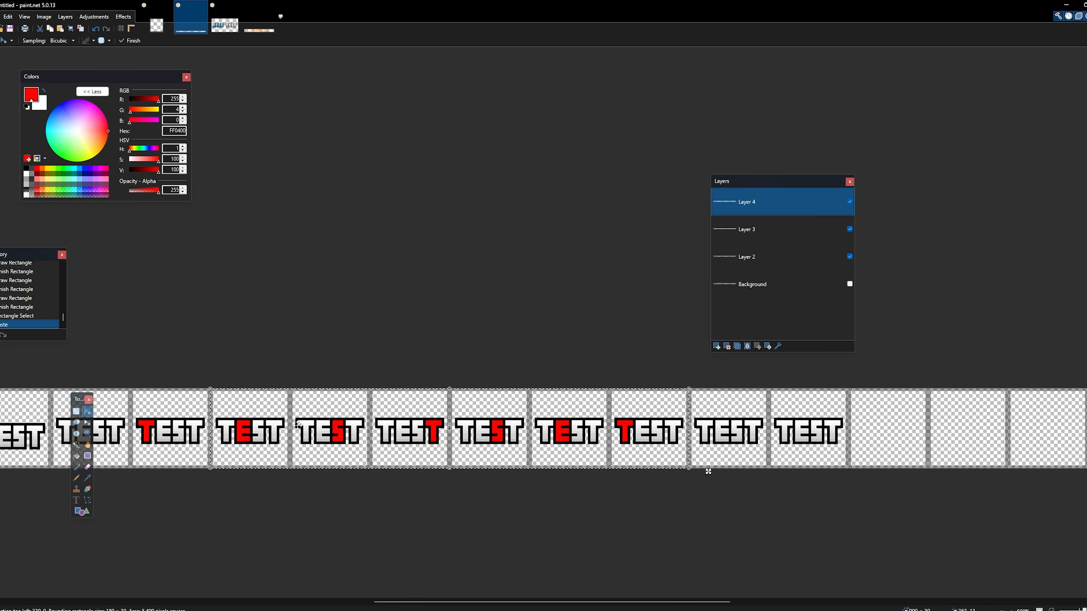
{"action": "left_click_drag", "start_coordinate": [300, 425], "coordinate": [766, 425]}
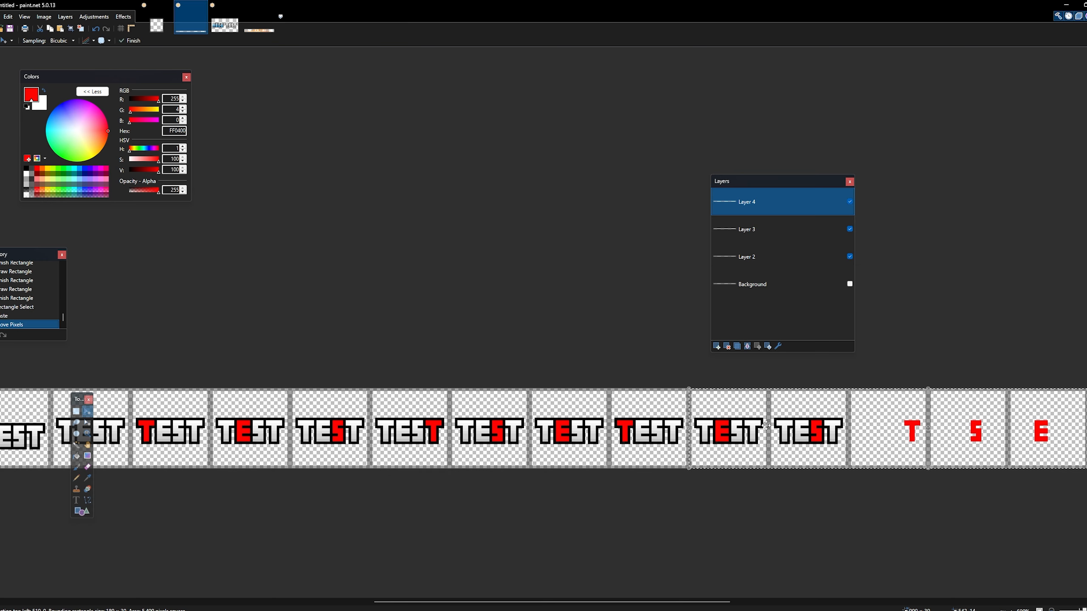
- Duplicate frames thirteen to nineteen of the TEST lettering on Layer 3 and place the copy from the twentieth frame onward, then deselect
{"action": "left_click_drag", "start_coordinate": [705, 602], "coordinate": [737, 602]}
{"action": "left_click", "coordinate": [766, 229]}
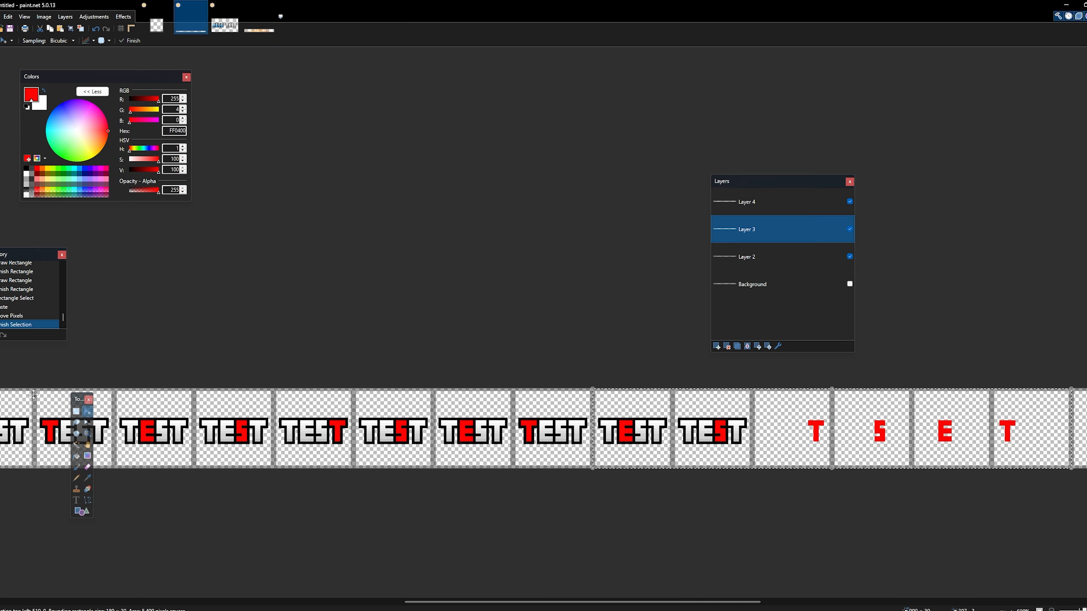
{"action": "left_click", "coordinate": [75, 412]}
{"action": "left_click", "coordinate": [756, 406]}
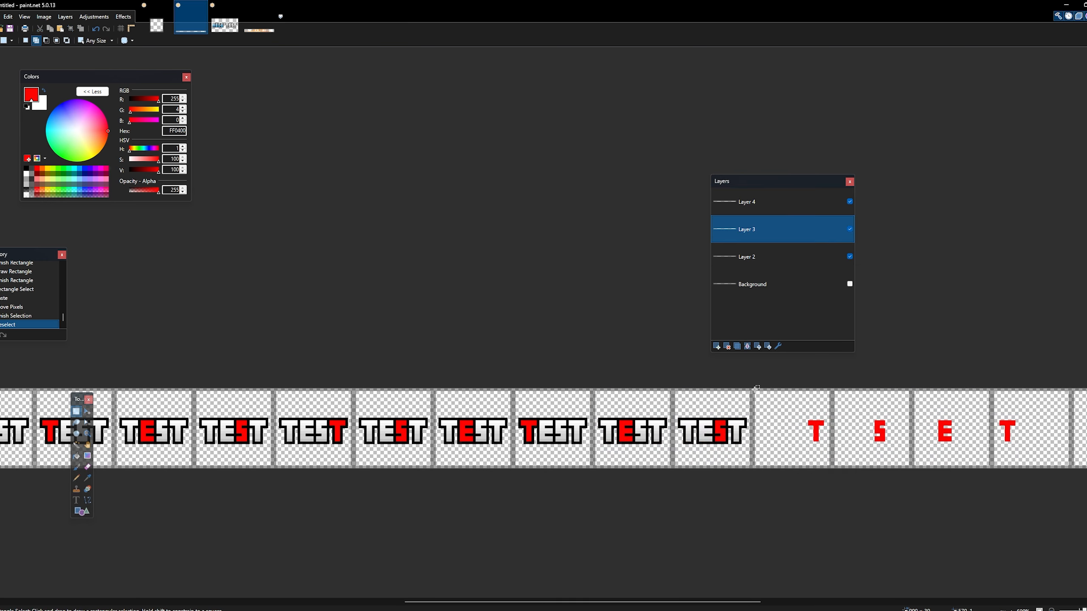
{"action": "left_click_drag", "start_coordinate": [753, 385], "coordinate": [194, 517]}
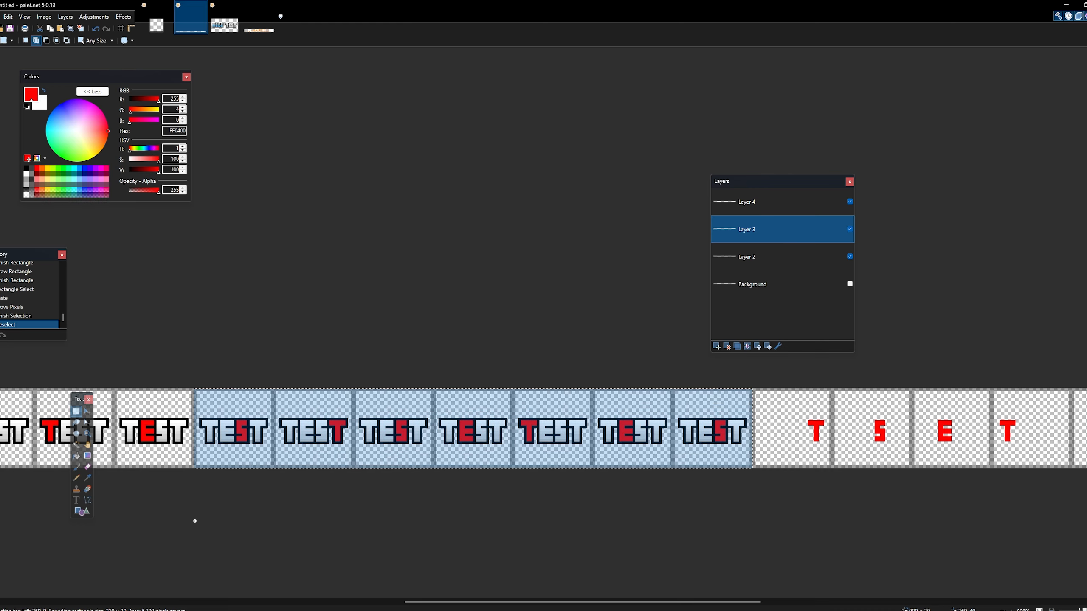
{"action": "key", "text": "ctrl+v"}
{"action": "left_click_drag", "start_coordinate": [321, 438], "coordinate": [861, 437]}
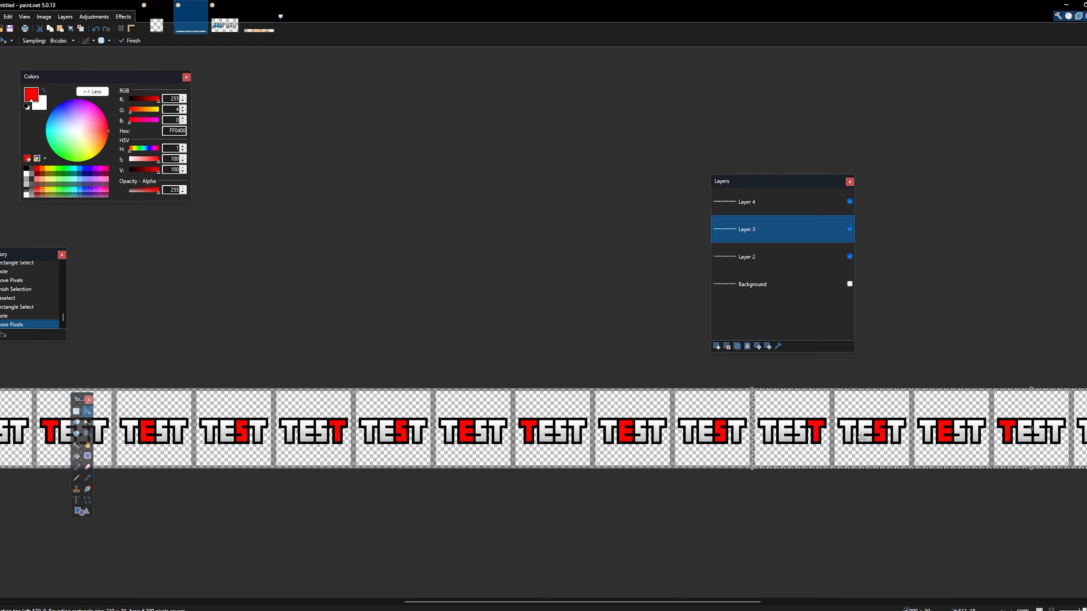
{"action": "key", "text": "ctrl+d"}
- Switch to the explosion sprite strip image, then select and copy all of it
{"action": "left_click_drag", "start_coordinate": [707, 602], "coordinate": [883, 602]}
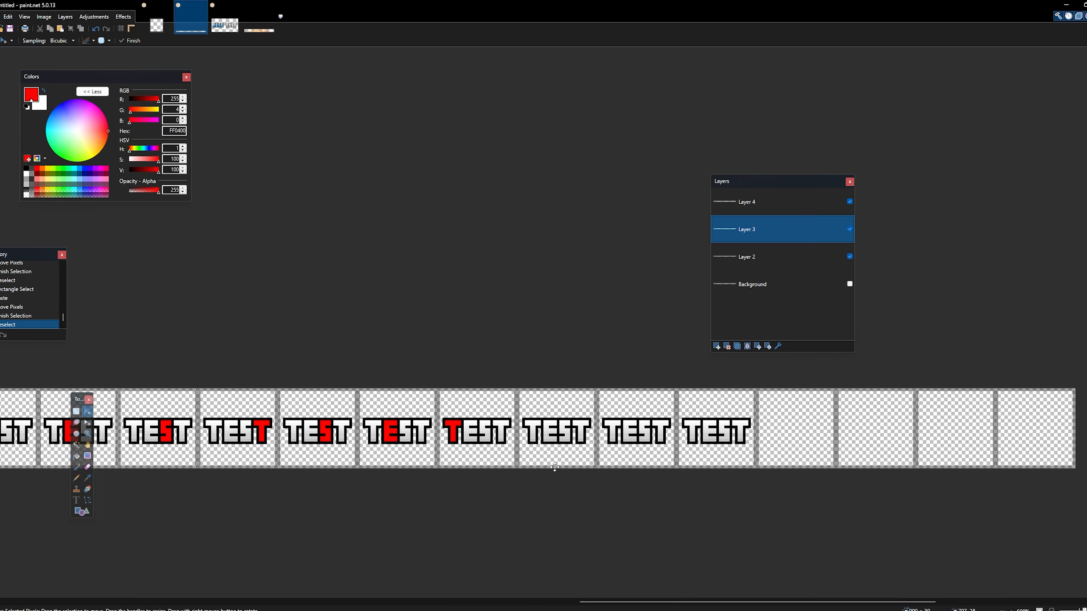
{"action": "left_click_drag", "start_coordinate": [667, 602], "coordinate": [231, 602]}
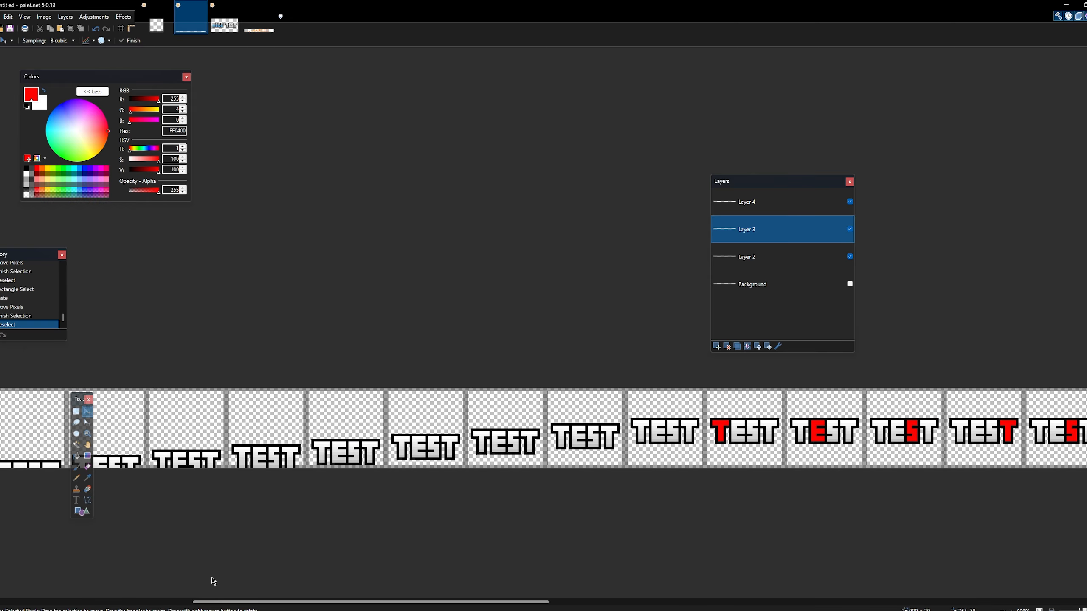
{"action": "scroll", "coordinate": [213, 580], "scroll_direction": "left", "scroll_amount": 6}
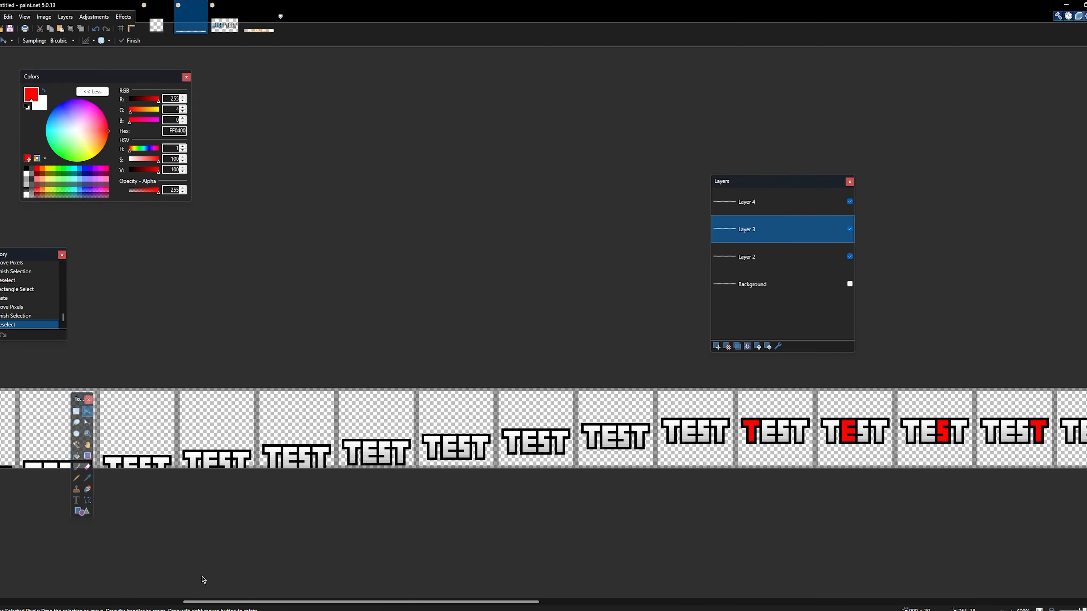
{"action": "left_click", "coordinate": [255, 29]}
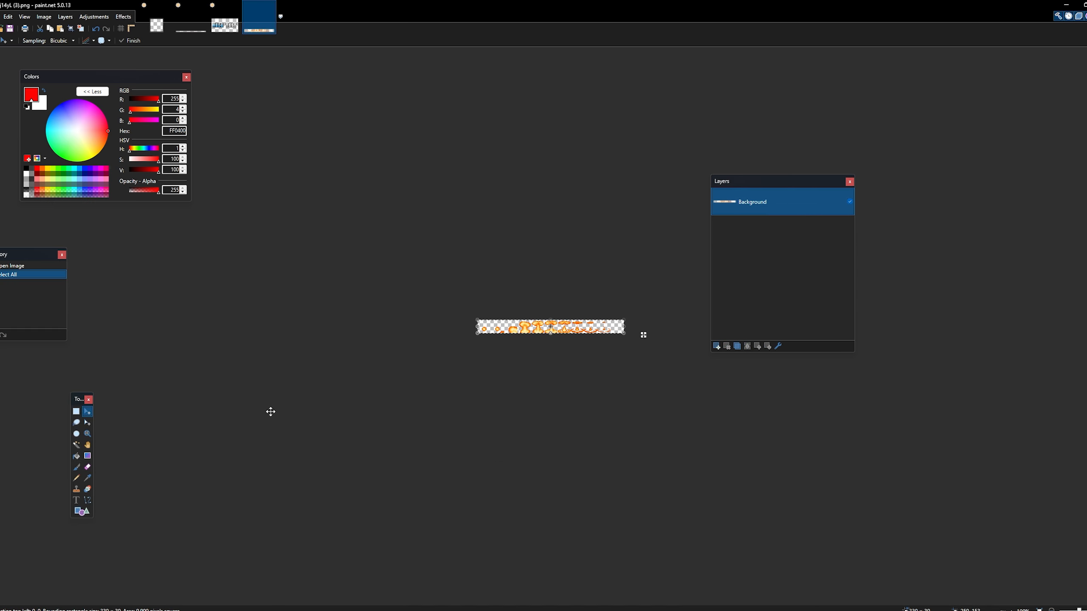
{"action": "left_click", "coordinate": [87, 434]}
{"action": "left_click", "coordinate": [563, 334]}
{"action": "left_click", "coordinate": [563, 334]}
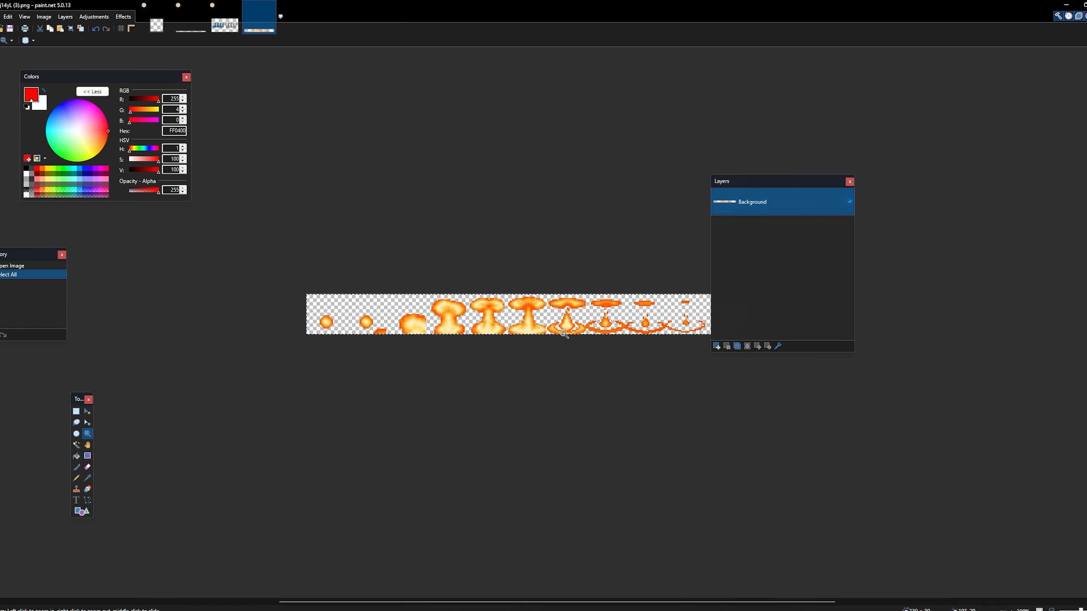
{"action": "left_click", "coordinate": [563, 334]}
{"action": "left_click_drag", "start_coordinate": [752, 182], "coordinate": [834, 182]}
{"action": "key", "text": "ctrl+a"}
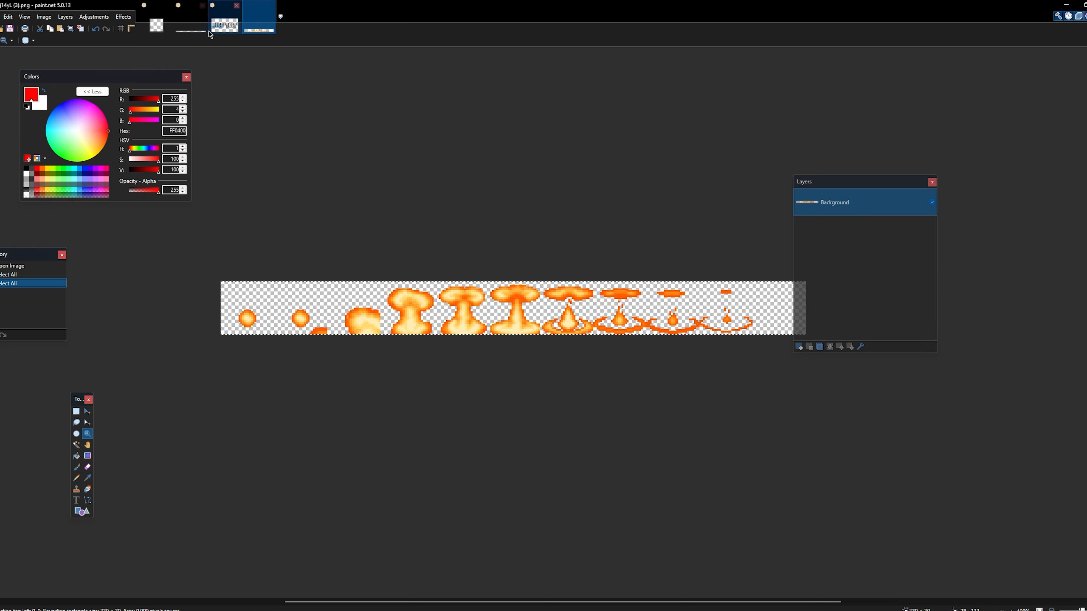
- Add a new layer above Layer 4 in the TEST strip and paste the explosion strip over its first frames
{"action": "left_click", "coordinate": [230, 31]}
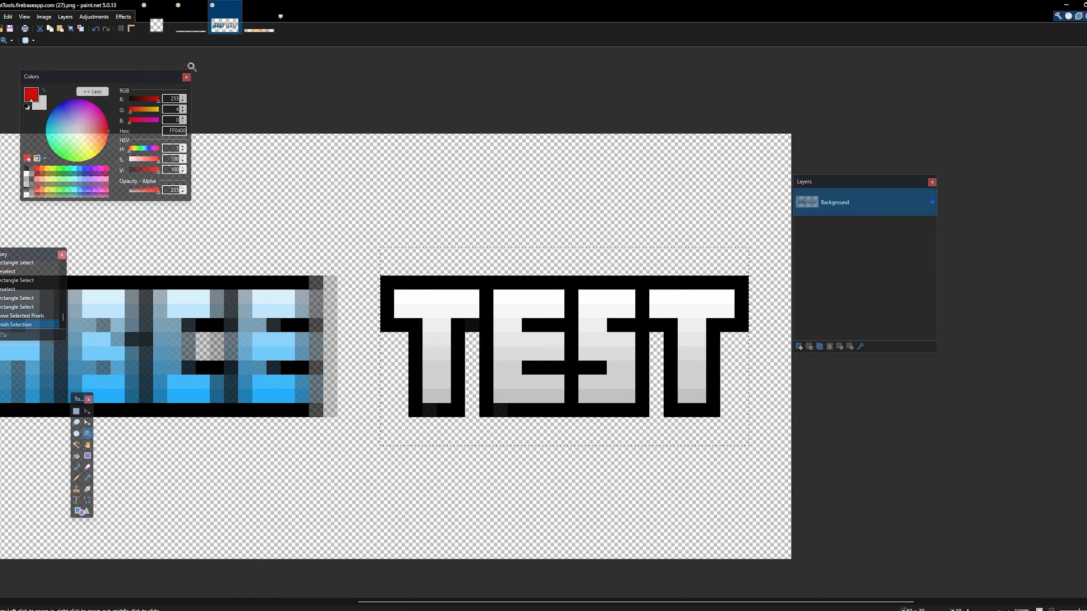
{"action": "left_click", "coordinate": [191, 26]}
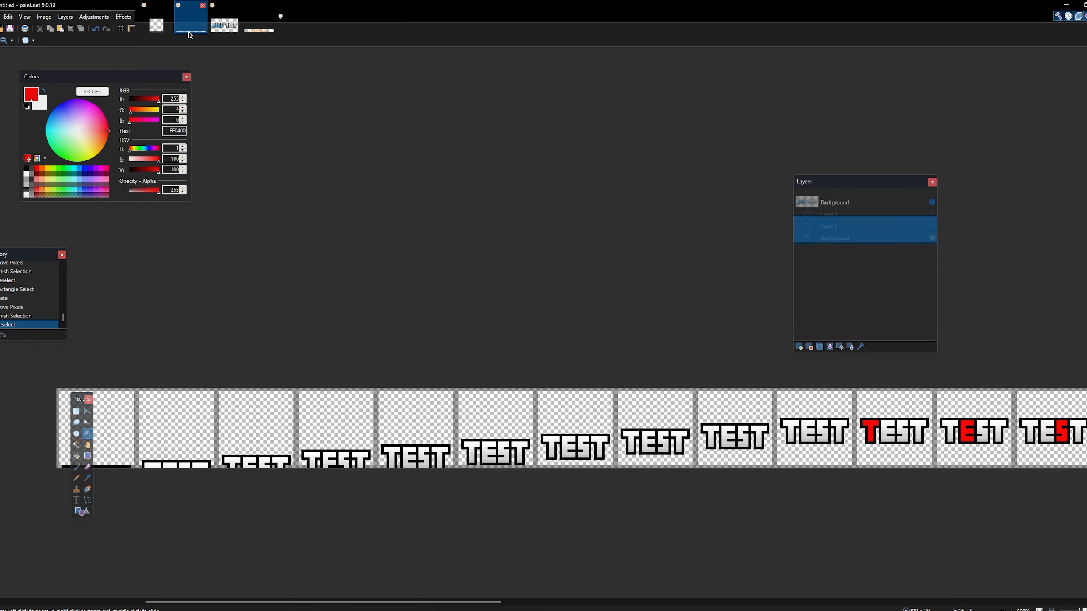
{"action": "left_click", "coordinate": [800, 348]}
{"action": "left_click_drag", "start_coordinate": [823, 240], "coordinate": [823, 204]}
{"action": "key", "text": "ctrl+v"}
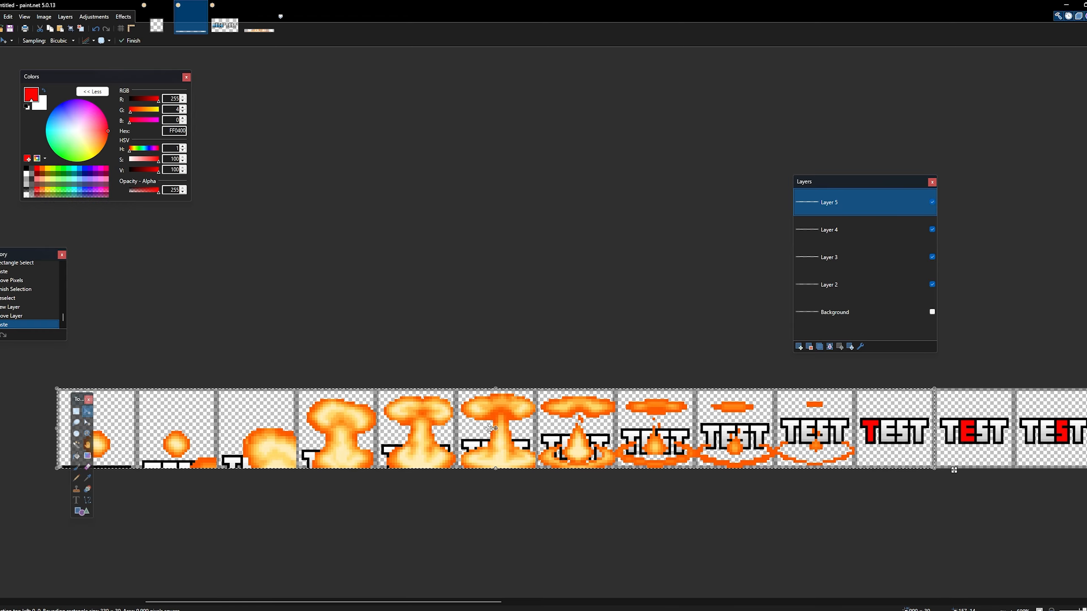
{"action": "left_click_drag", "start_coordinate": [78, 399], "coordinate": [79, 523]}
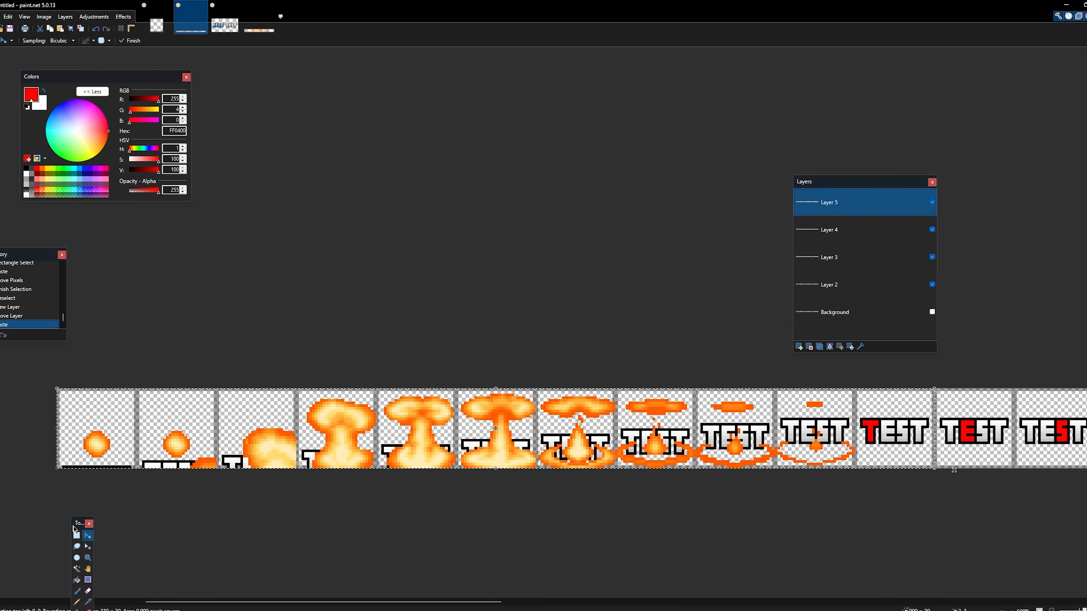
- Inspect the whole strip from the explosion frames at its start to the empty frames at its end
{"action": "left_click_drag", "start_coordinate": [407, 604], "coordinate": [383, 606]}
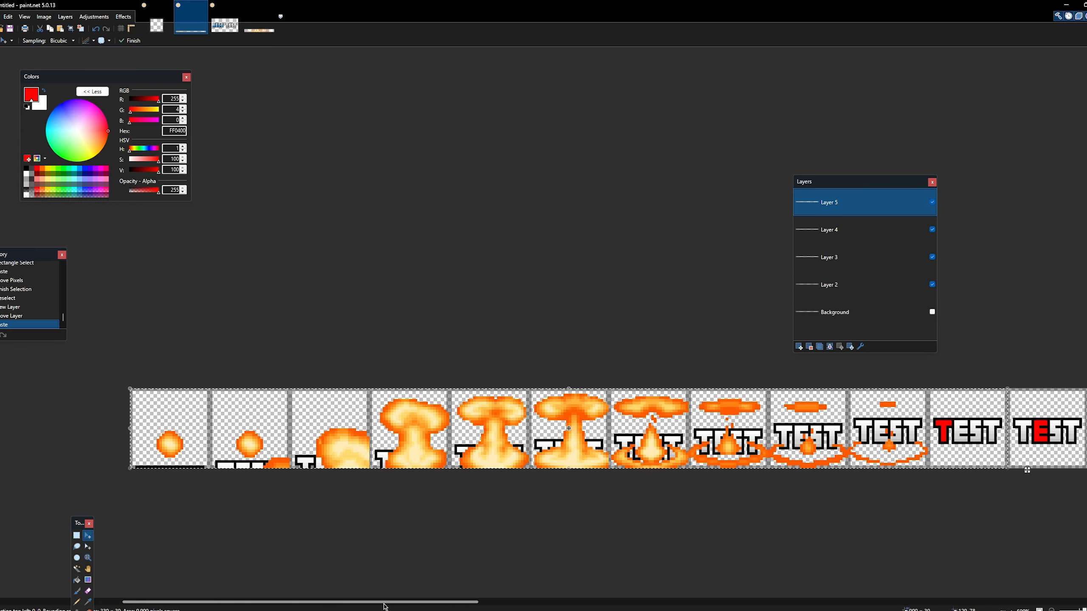
{"action": "left_click", "coordinate": [88, 557]}
{"action": "left_click", "coordinate": [211, 454]}
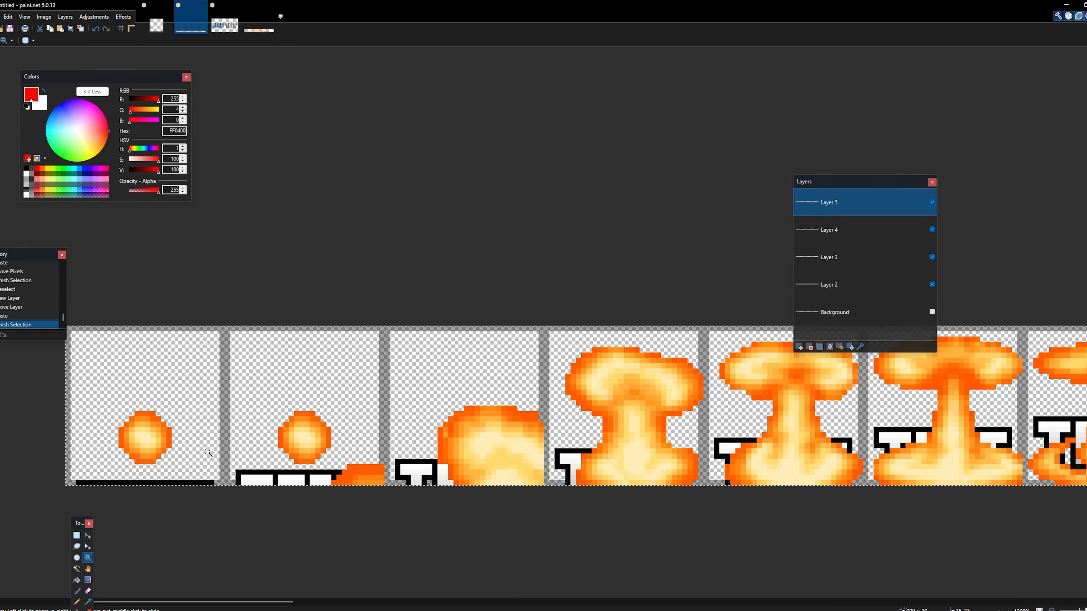
{"action": "left_click", "coordinate": [88, 536]}
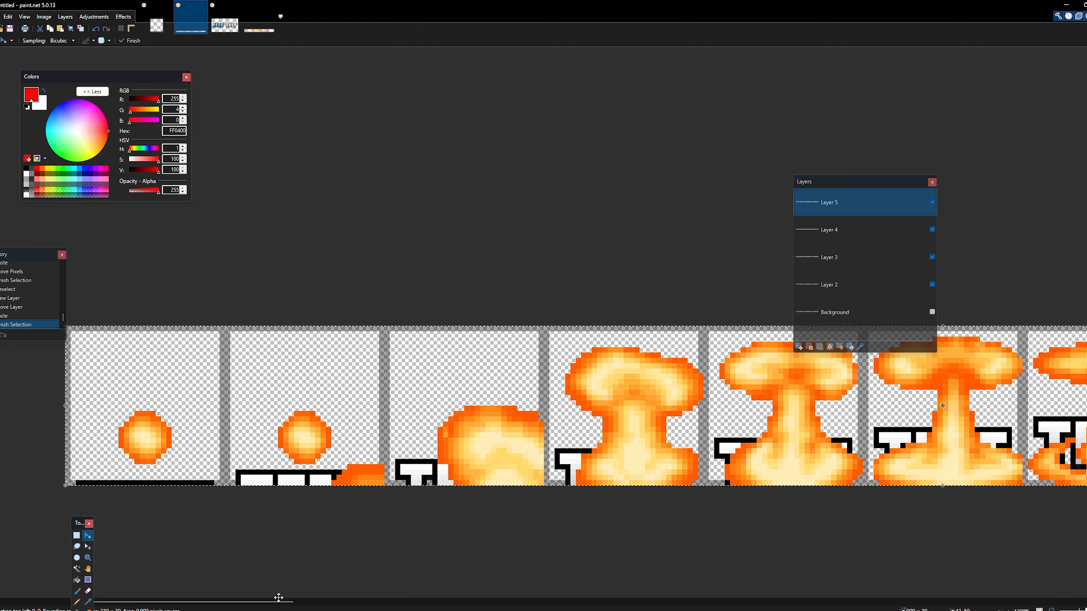
{"action": "mouse_move", "coordinate": [263, 603]}
{"action": "left_mouse_down"}
{"action": "mouse_move", "coordinate": [416, 603]}
{"action": "mouse_move", "coordinate": [271, 604]}
{"action": "left_mouse_up"}
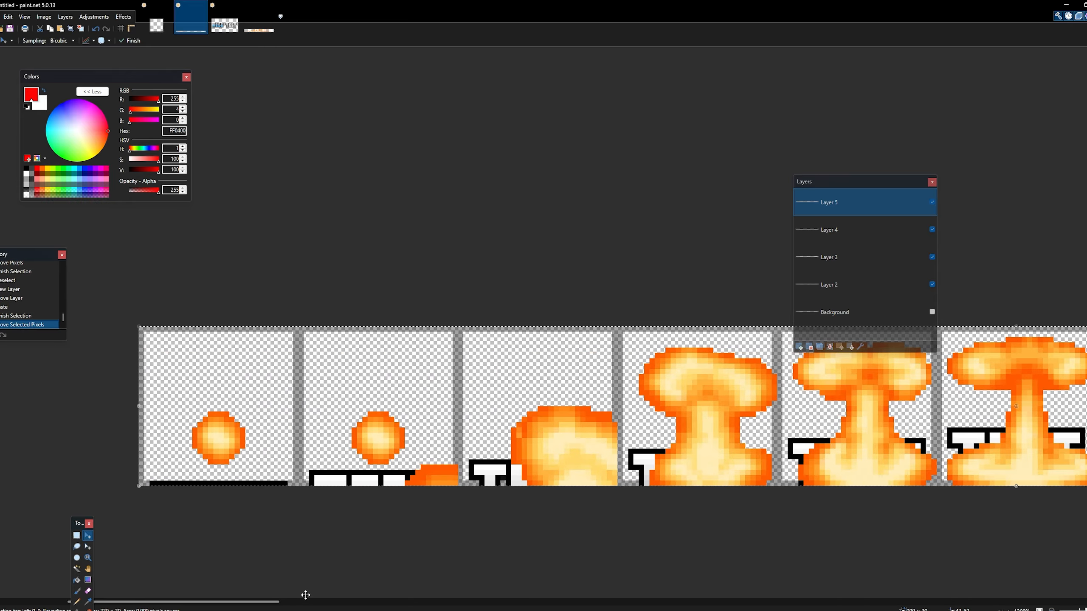
{"action": "left_click_drag", "start_coordinate": [274, 603], "coordinate": [509, 597]}
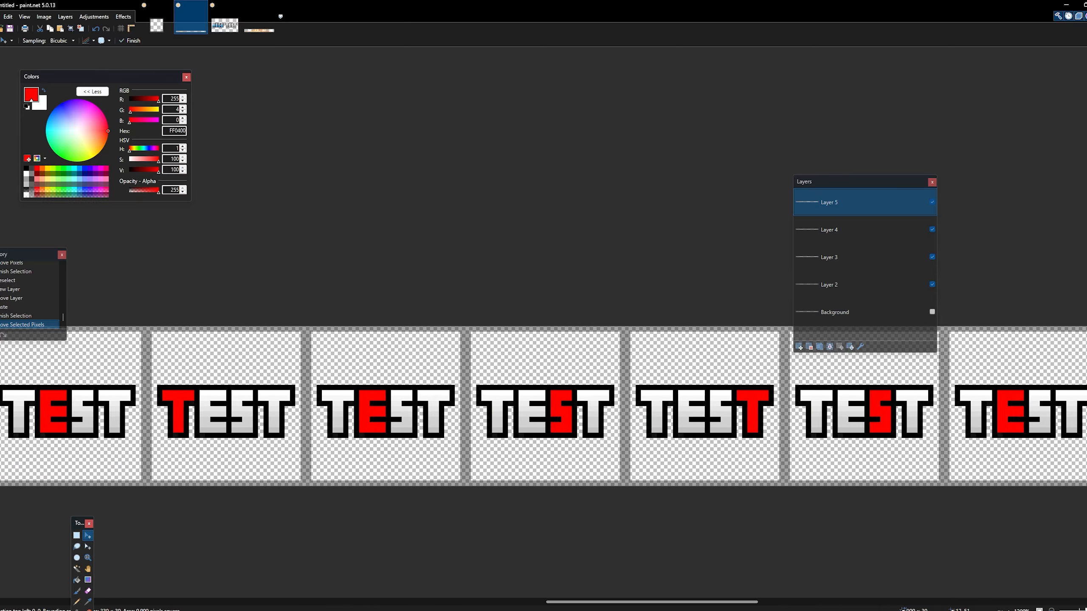
{"action": "left_click_drag", "start_coordinate": [886, 603], "coordinate": [967, 602]}
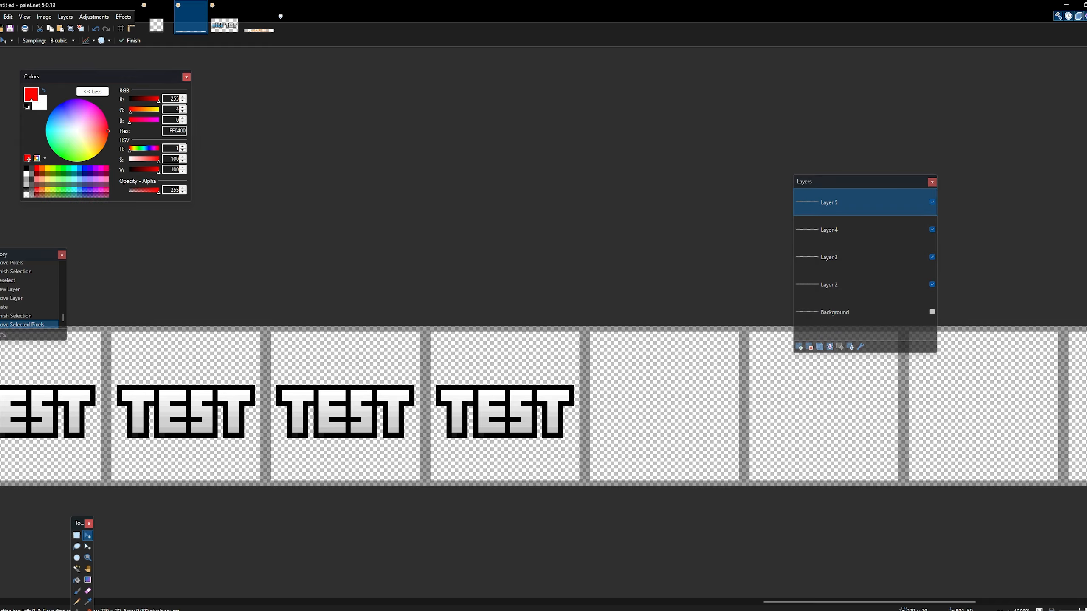
{"action": "left_click_drag", "start_coordinate": [869, 602], "coordinate": [966, 589]}
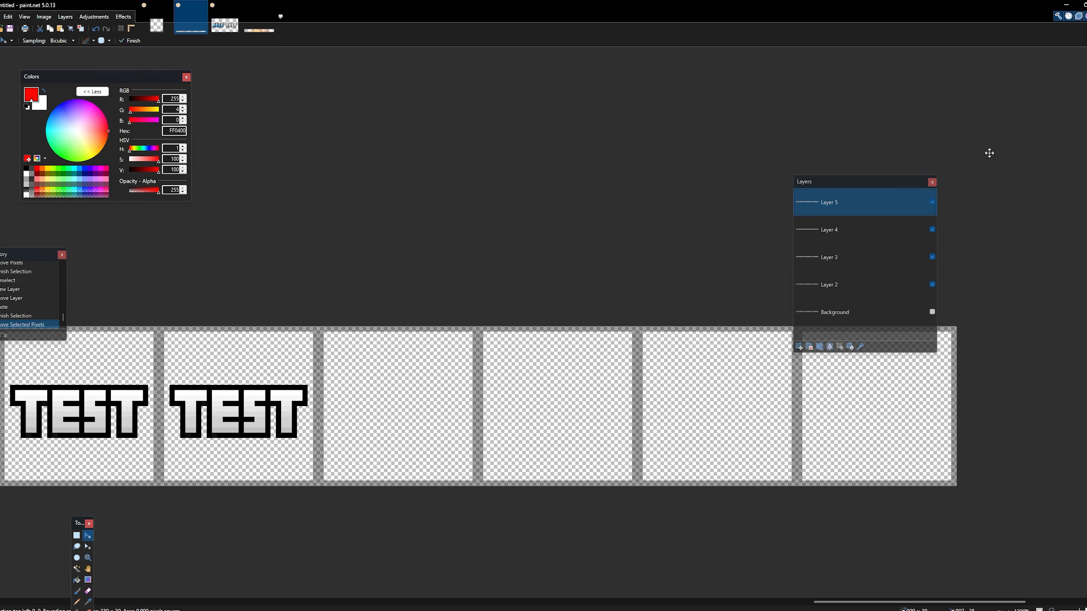
- Toggle the visibility of Layers 4, 5 and 3 off and on to check which one holds the lettering
{"action": "left_click", "coordinate": [933, 230]}
{"action": "left_click", "coordinate": [933, 231]}
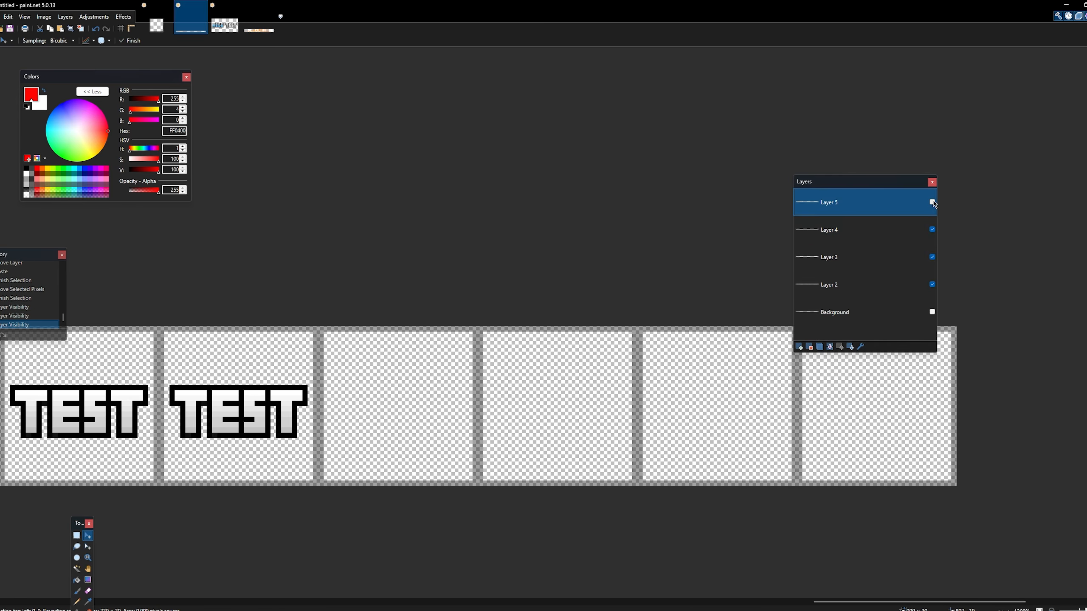
{"action": "left_click", "coordinate": [933, 203]}
{"action": "left_click", "coordinate": [932, 258]}
{"action": "left_click", "coordinate": [932, 258]}
- Rename Layer 3 as "text"
{"action": "left_click", "coordinate": [870, 261]}
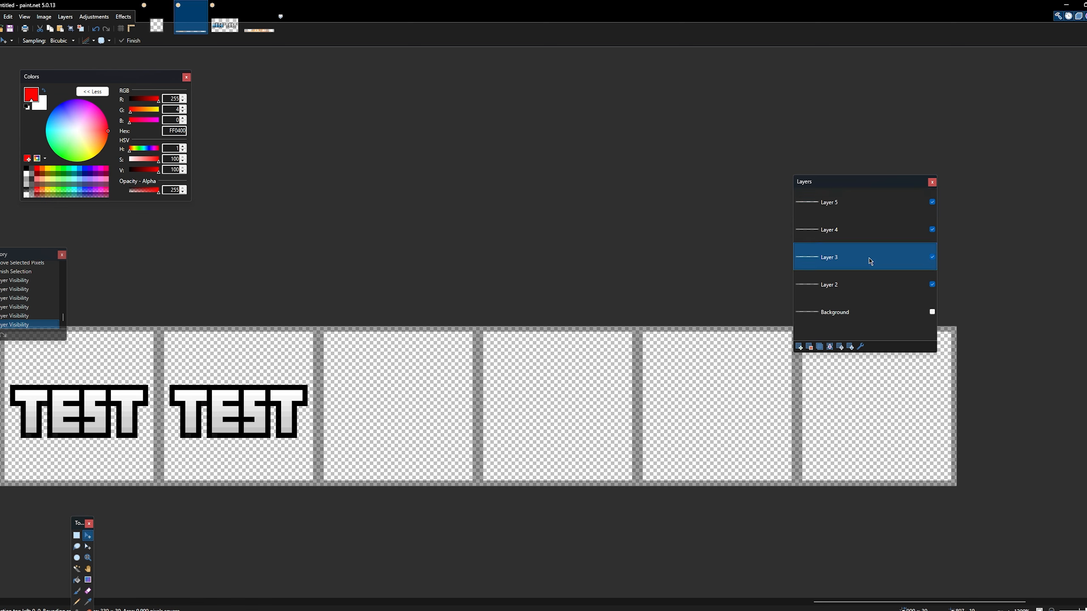
{"action": "double_click", "coordinate": [832, 261]}
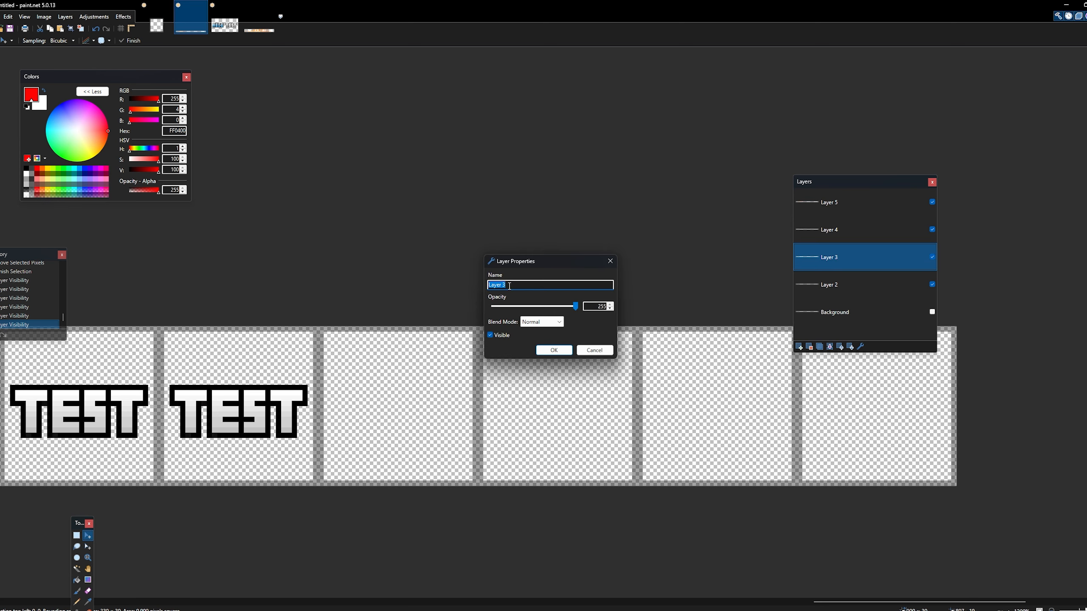
{"action": "type", "text": "text"}
{"action": "key", "text": "Return"}
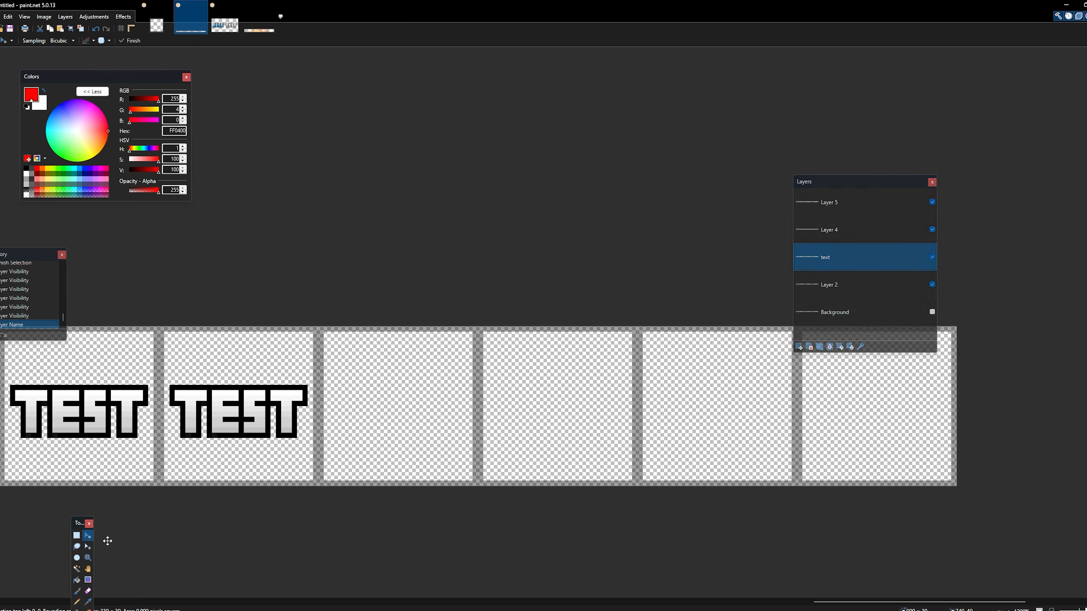
{"action": "left_click_drag", "start_coordinate": [165, 329], "coordinate": [318, 508]}
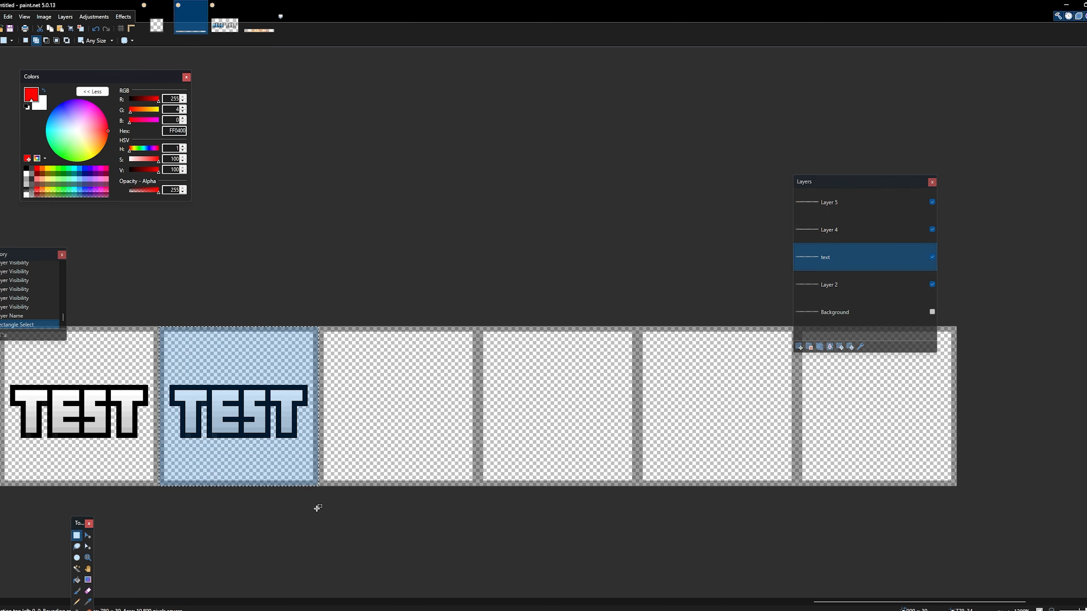
{"action": "left_click", "coordinate": [86, 537]}
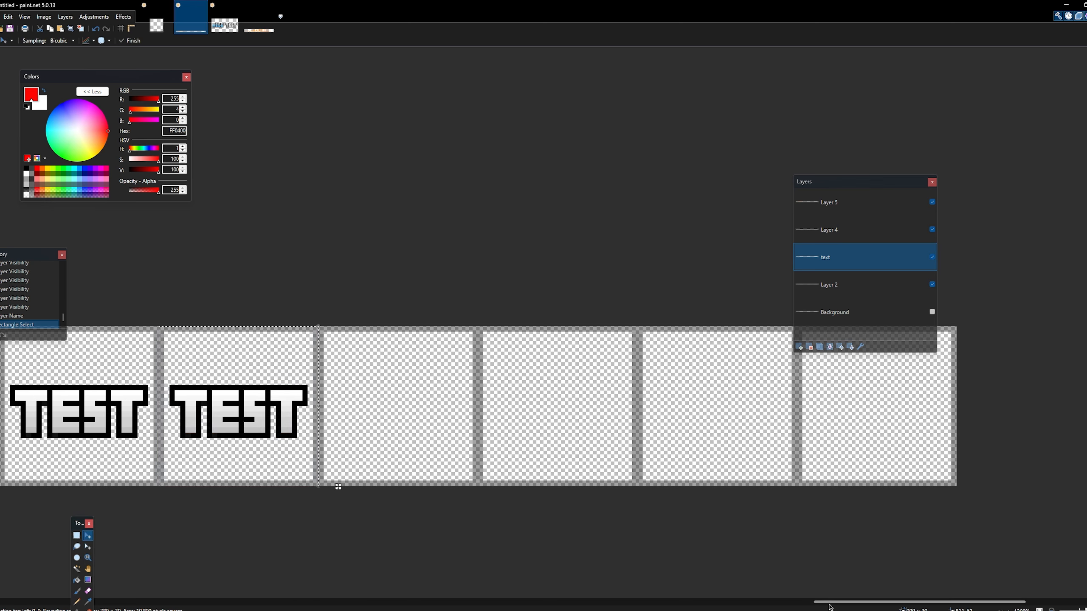
{"action": "key", "text": "ctrl+d"}
- Select the second plain TEST frame after the red T frame and raise its lettering two pixels
{"action": "scroll", "coordinate": [299, 539], "scroll_direction": "left", "scroll_amount": 5}
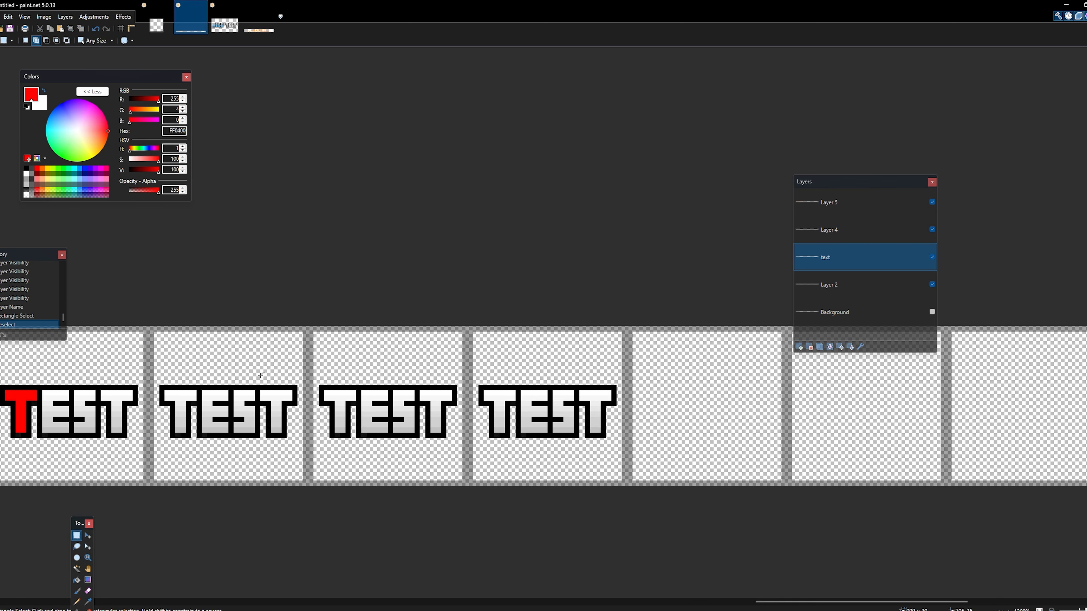
{"action": "left_click_drag", "start_coordinate": [309, 324], "coordinate": [468, 533]}
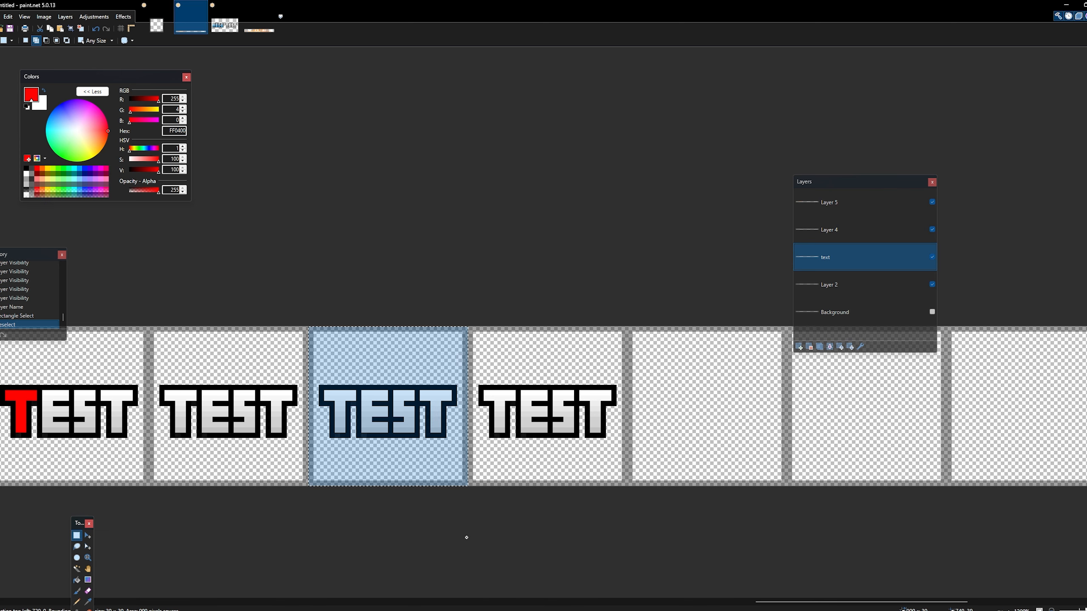
{"action": "left_click", "coordinate": [88, 536]}
{"action": "left_click_drag", "start_coordinate": [381, 449], "coordinate": [364, 441]}
{"action": "left_click", "coordinate": [76, 537]}
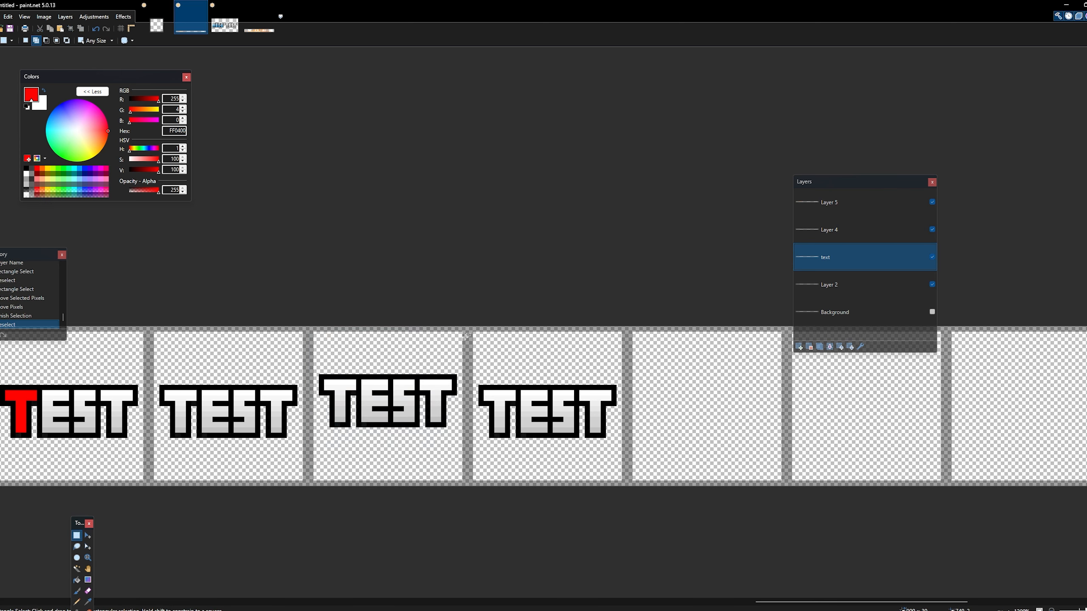
- Raise the lettering in the third plain TEST frame after the red T frame by three pixels
{"action": "left_click_drag", "start_coordinate": [467, 326], "coordinate": [614, 519]}
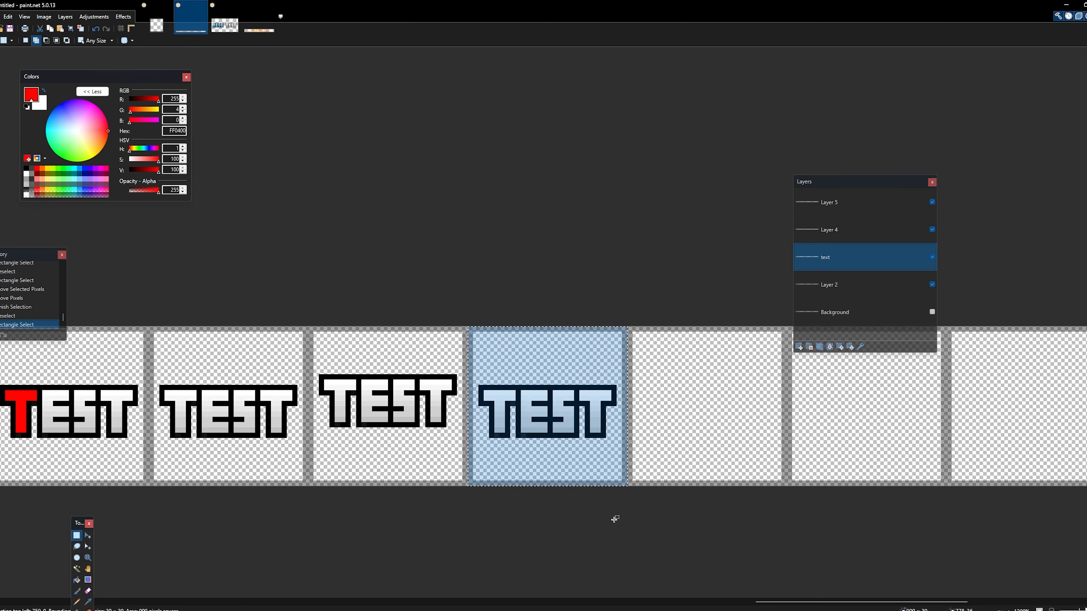
{"action": "left_click", "coordinate": [88, 536]}
{"action": "left_click_drag", "start_coordinate": [599, 435], "coordinate": [599, 425]}
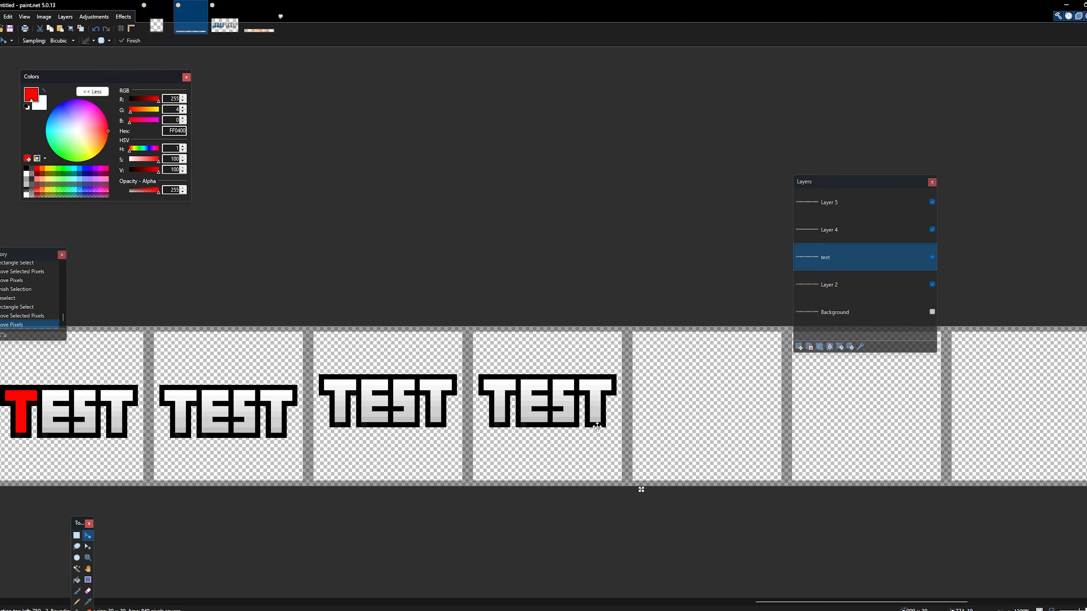
{"action": "key", "text": "Up"}
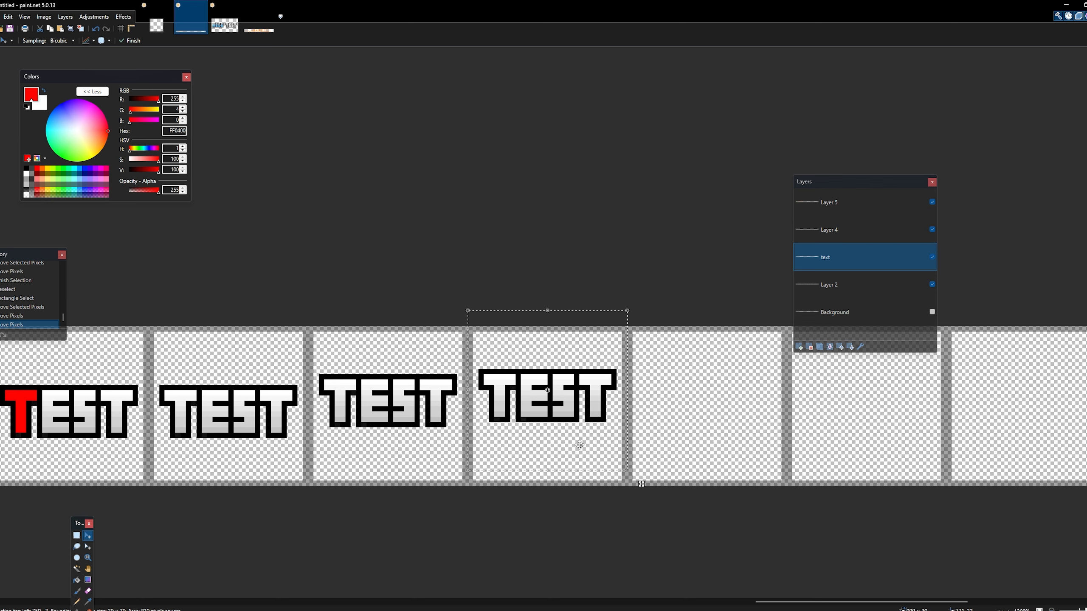
- Copy the raised TEST into the next empty frame, set it two pixels higher, and deselect
{"action": "key", "text": "ctrl+c"}
{"action": "key", "text": "ctrl+v"}
{"action": "left_click_drag", "start_coordinate": [579, 445], "coordinate": [719, 435]}
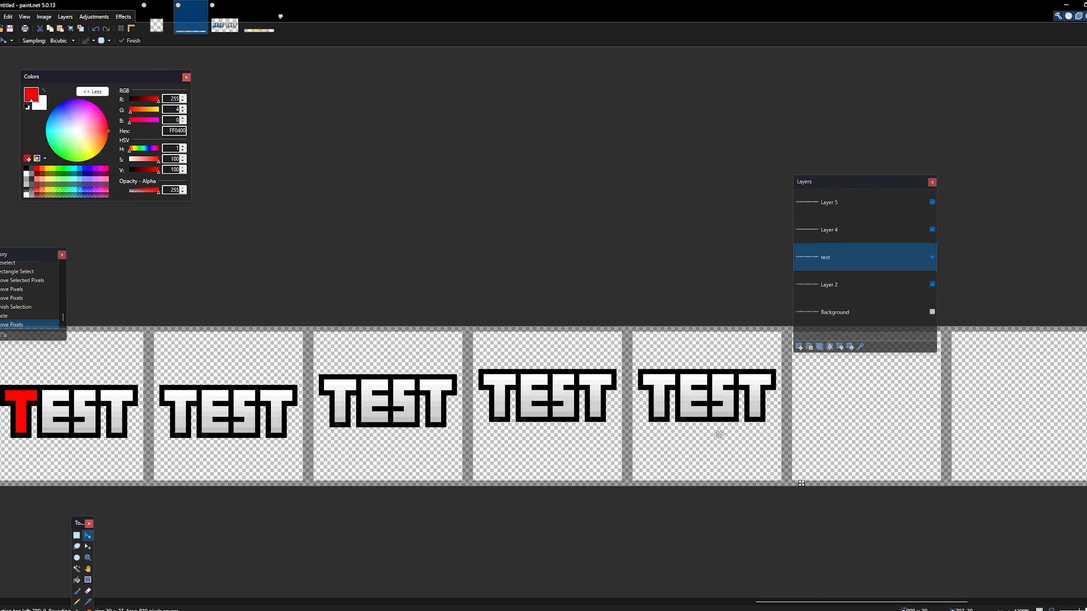
{"action": "key", "text": "Up"}
{"action": "key", "text": "Up"}
{"action": "key", "text": "ctrl+d"}
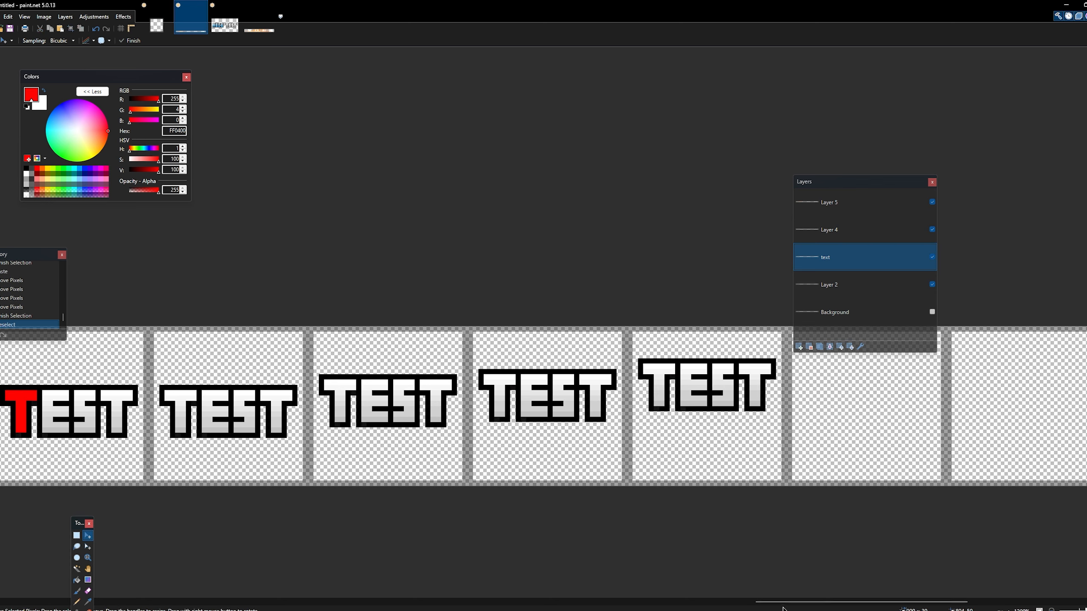
- Paste TEST into the last three empty frames, each copy higher than the previous, until the final one runs past the canvas's upper edge
{"action": "left_click_drag", "start_coordinate": [785, 603], "coordinate": [870, 597]}
{"action": "key", "text": "ctrl+v"}
{"action": "left_click_drag", "start_coordinate": [89, 392], "coordinate": [409, 371]}
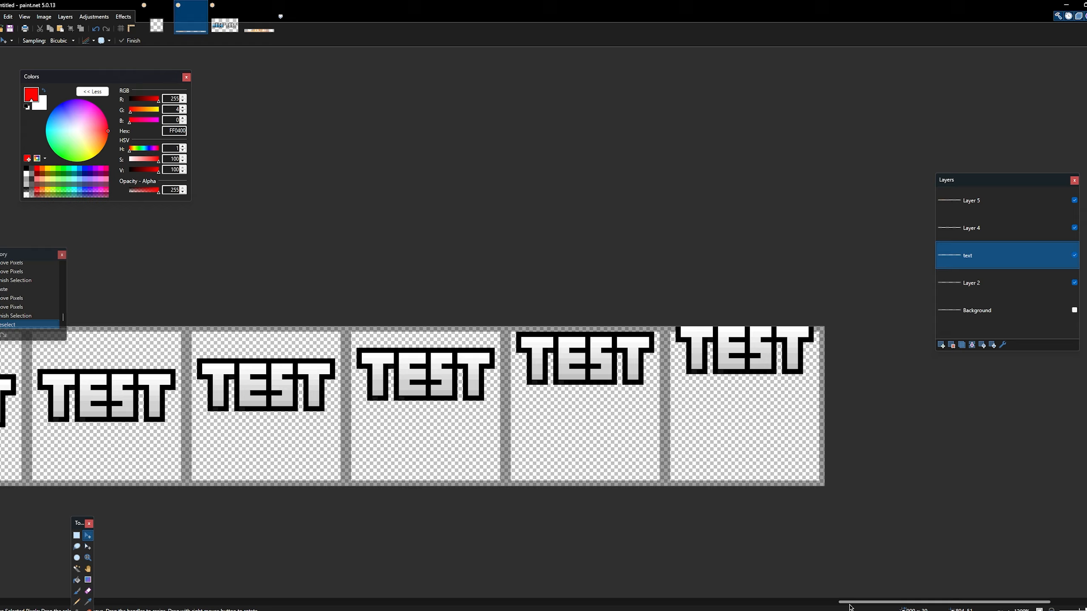
- Raise the lettering in the first plain TEST frame after the red T frame by two pixels
{"action": "mouse_move", "coordinate": [850, 607]}
{"action": "left_mouse_down"}
{"action": "mouse_move", "coordinate": [735, 605]}
{"action": "mouse_move", "coordinate": [837, 605]}
{"action": "left_mouse_up"}
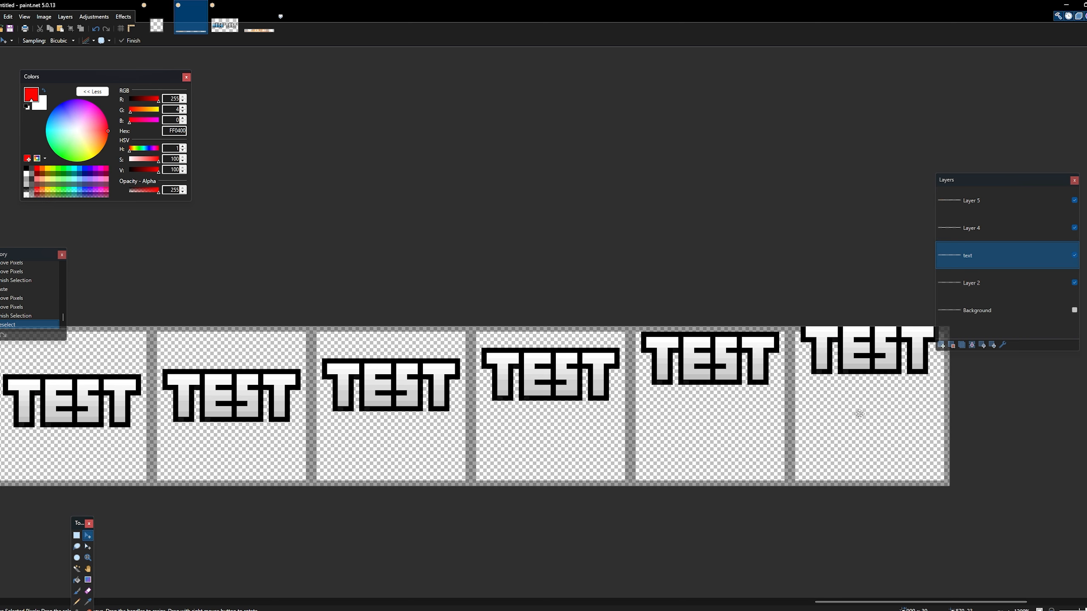
{"action": "left_click_drag", "start_coordinate": [857, 605], "coordinate": [764, 602]}
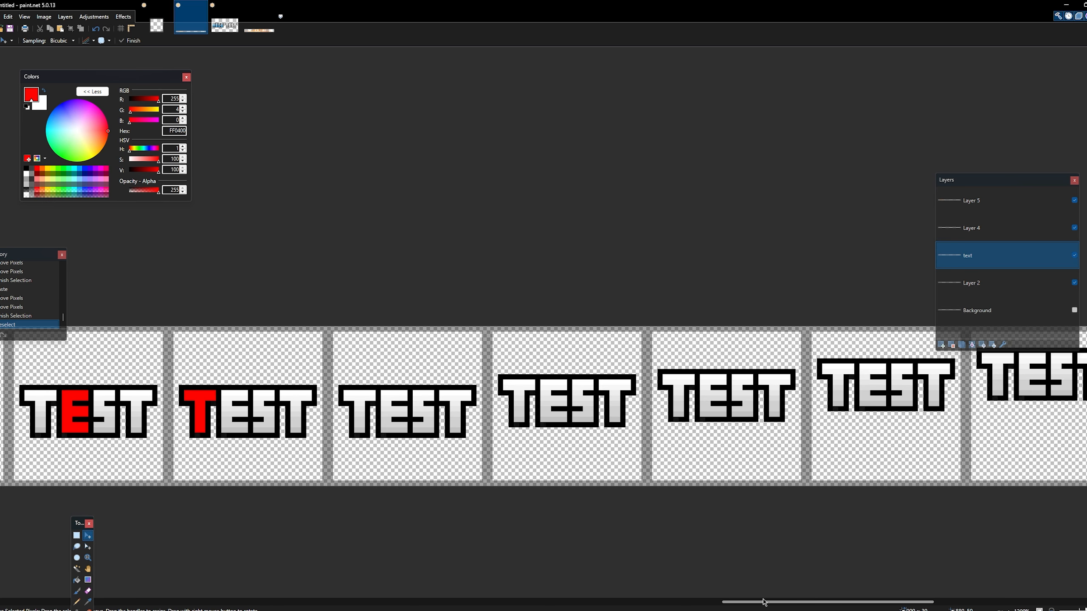
{"action": "key", "text": "s"}
{"action": "left_click_drag", "start_coordinate": [328, 326], "coordinate": [501, 490]}
{"action": "left_click", "coordinate": [88, 540]}
{"action": "left_click", "coordinate": [77, 536]}
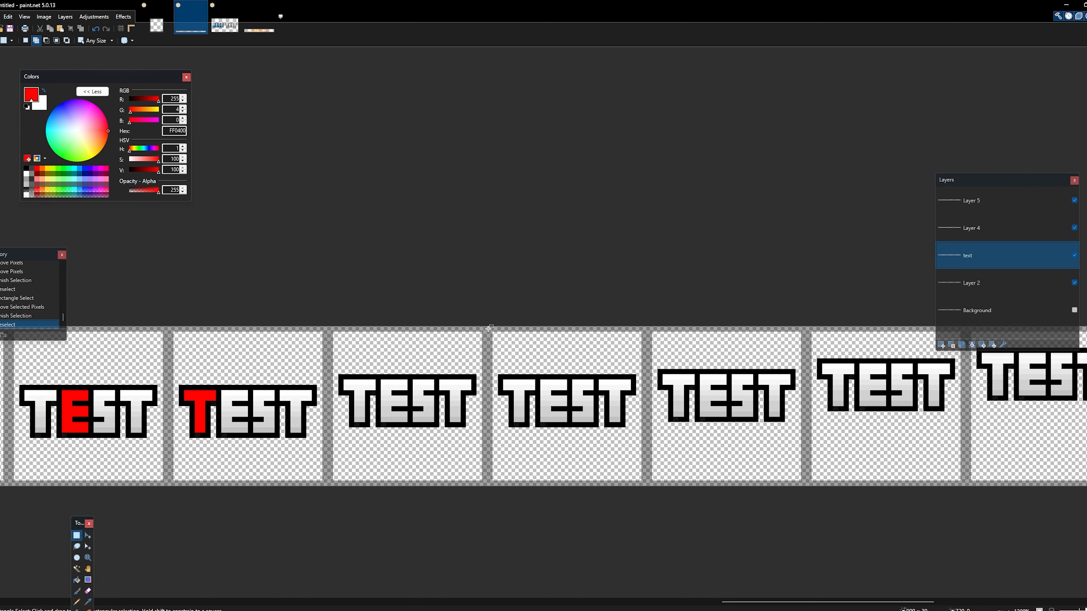
- Raise the lettering in the second plain TEST frame by another two pixels
{"action": "left_click_drag", "start_coordinate": [488, 326], "coordinate": [646, 502]}
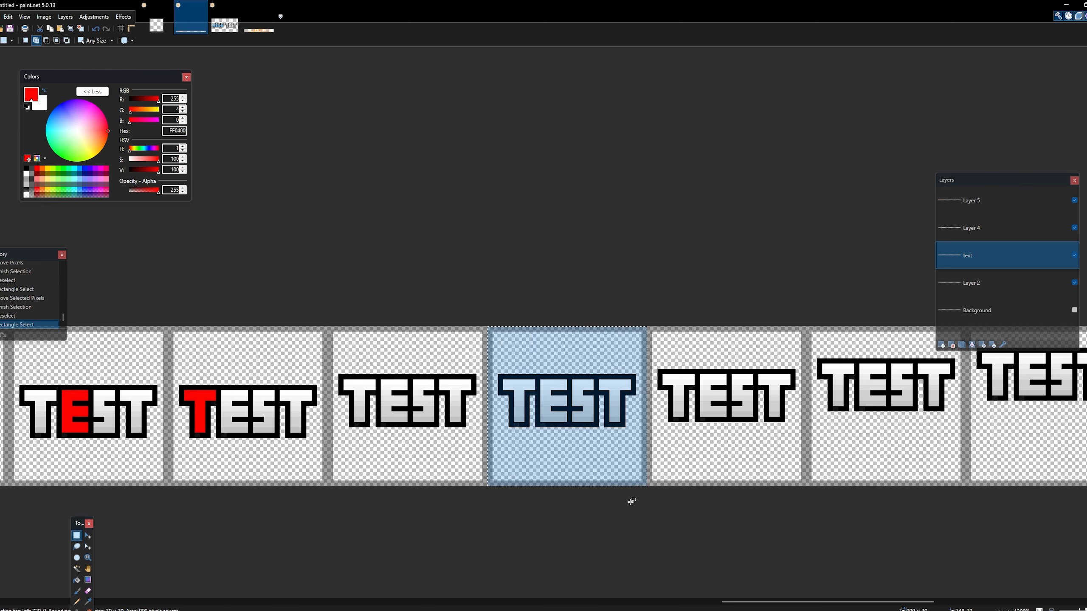
{"action": "left_click", "coordinate": [88, 536]}
{"action": "left_click_drag", "start_coordinate": [558, 441], "coordinate": [558, 431]}
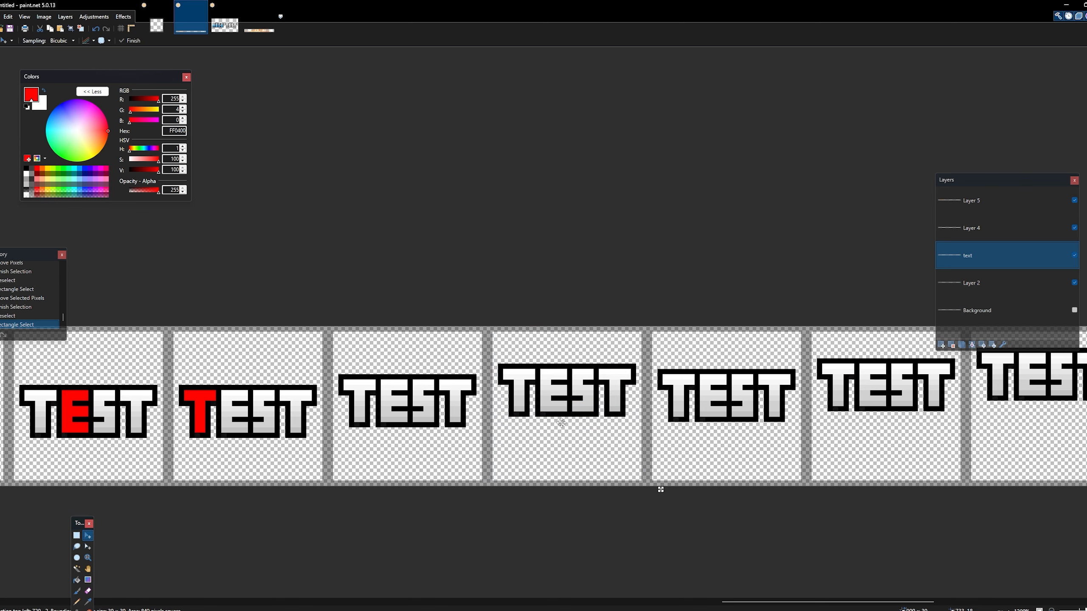
- Select the third plain TEST frame, raise its lettering four pixels in total, and deselect
{"action": "left_click", "coordinate": [76, 536]}
{"action": "left_click", "coordinate": [676, 324]}
{"action": "left_click_drag", "start_coordinate": [651, 326], "coordinate": [804, 503]}
{"action": "left_click", "coordinate": [88, 536]}
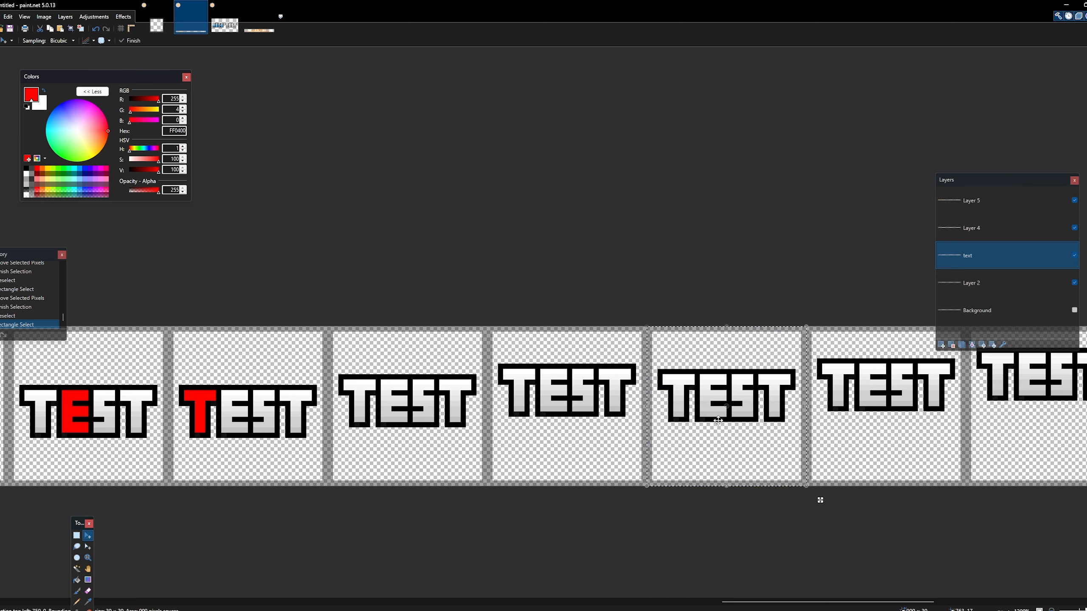
{"action": "left_click_drag", "start_coordinate": [714, 418], "coordinate": [719, 408]}
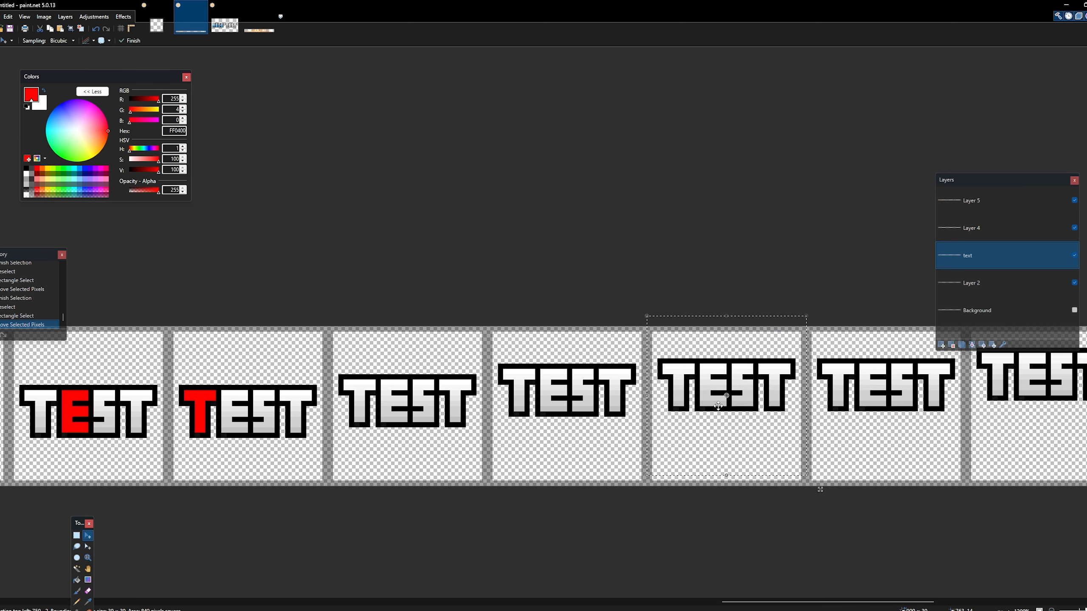
{"action": "left_click_drag", "start_coordinate": [746, 604], "coordinate": [794, 600]}
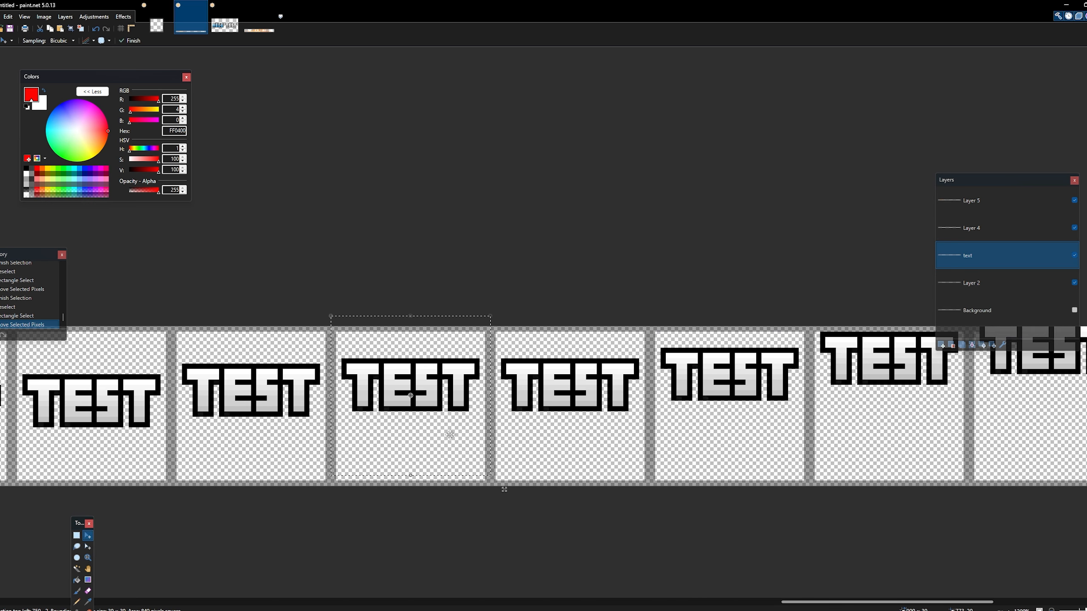
{"action": "left_click_drag", "start_coordinate": [438, 427], "coordinate": [443, 413]}
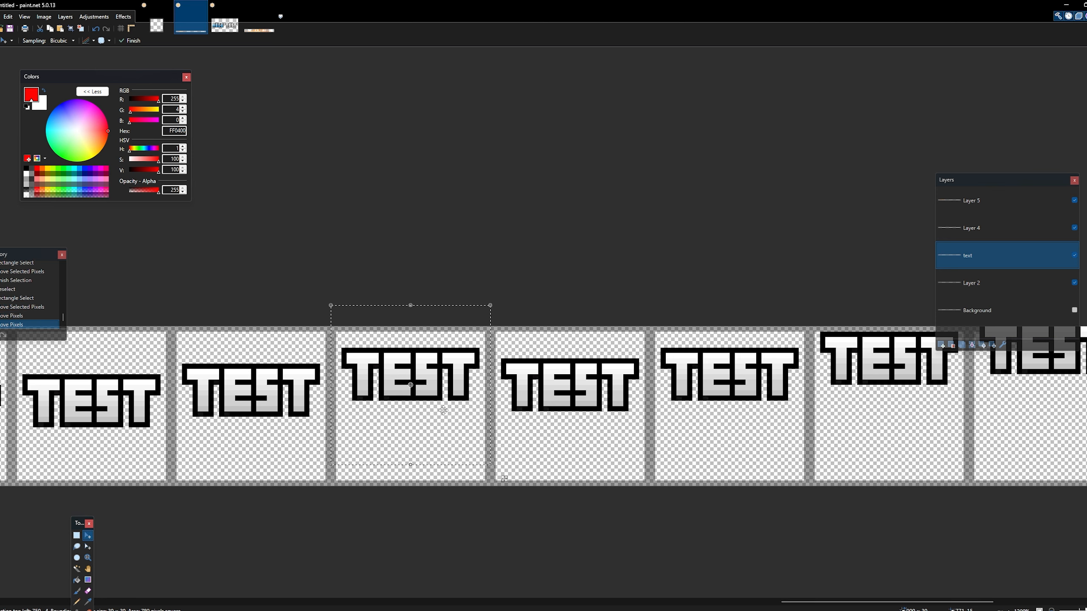
{"action": "key", "text": "ctrl+d"}
- Raise the lettering in the fourth plain TEST frame by five pixels, close to the canvas's upper edge
{"action": "left_click", "coordinate": [76, 536]}
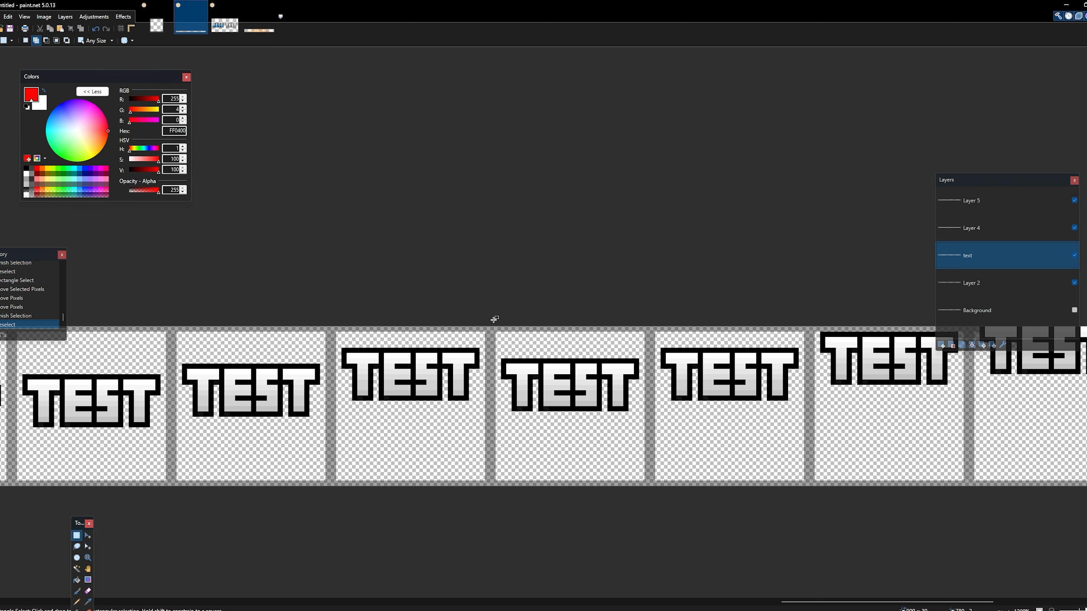
{"action": "left_click_drag", "start_coordinate": [495, 319], "coordinate": [649, 514]}
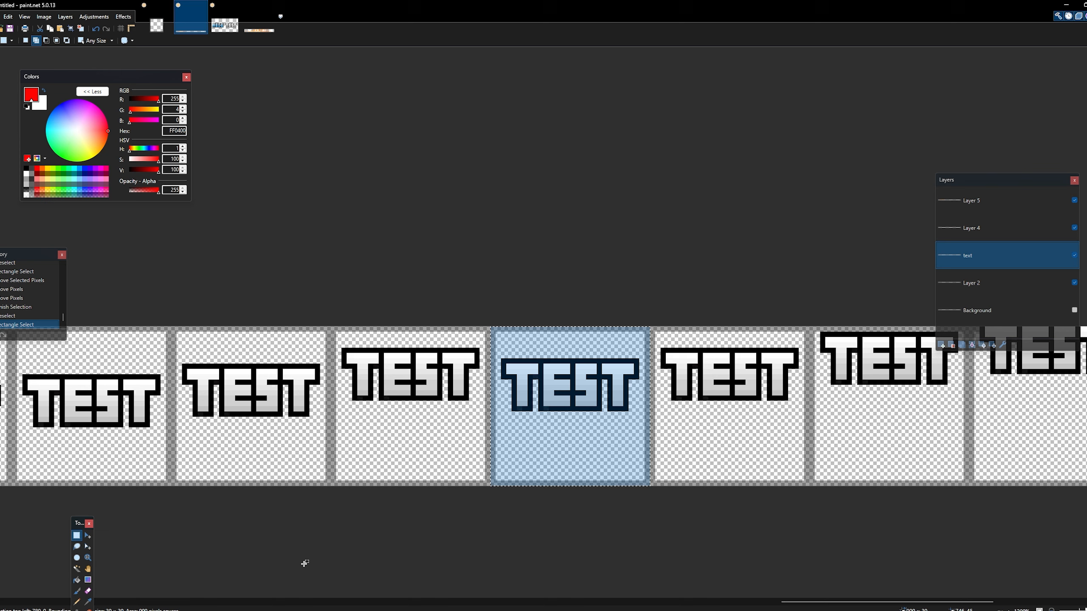
{"action": "left_click", "coordinate": [88, 536]}
{"action": "left_click_drag", "start_coordinate": [556, 455], "coordinate": [581, 421]}
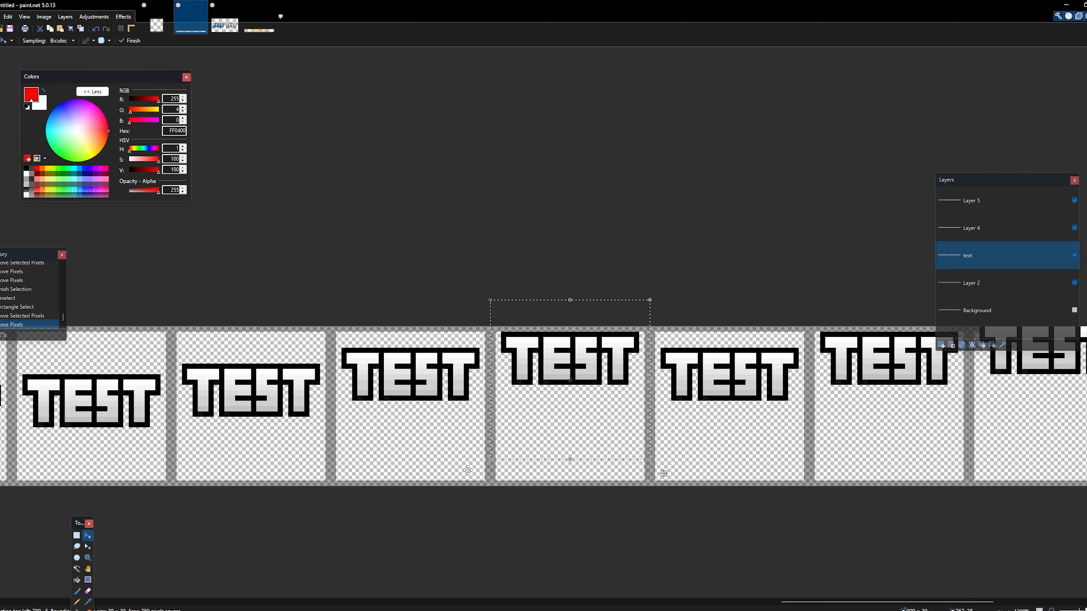
- Select the fifth plain TEST frame and raise its lettering seven pixels, partly past the canvas's upper edge
{"action": "left_click", "coordinate": [80, 538]}
{"action": "left_click", "coordinate": [613, 345]}
{"action": "left_click_drag", "start_coordinate": [651, 325], "coordinate": [815, 488]}
{"action": "left_click", "coordinate": [653, 321]}
{"action": "left_click_drag", "start_coordinate": [654, 321], "coordinate": [809, 488]}
{"action": "left_click", "coordinate": [88, 536]}
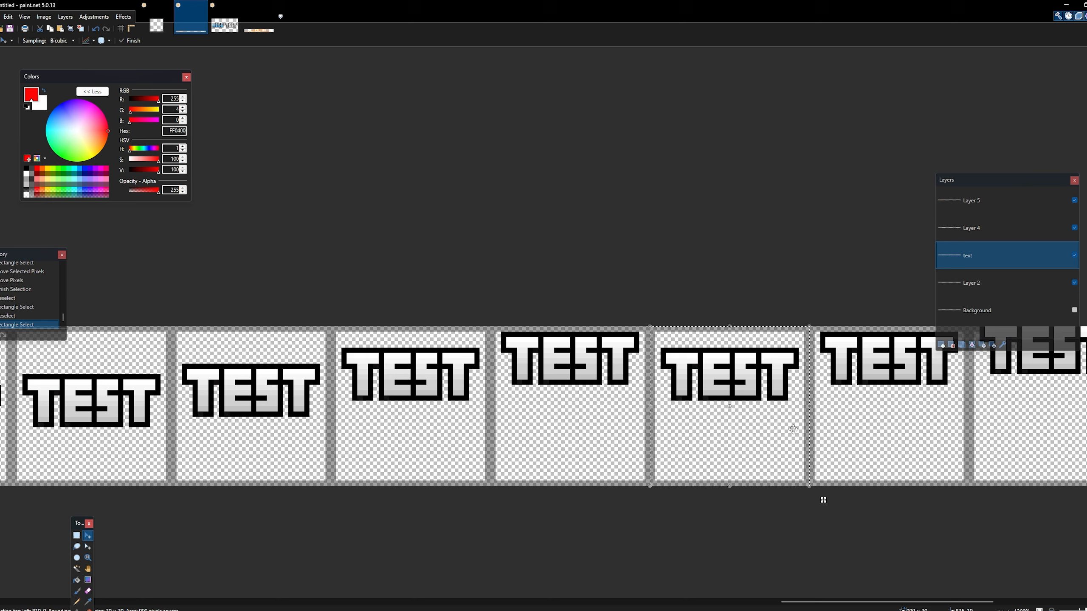
{"action": "left_click_drag", "start_coordinate": [775, 437], "coordinate": [772, 395]}
- Raise the lettering in the second-to-last frame by seven pixels so that only its lower part stays on the canvas
{"action": "left_click_drag", "start_coordinate": [795, 602], "coordinate": [865, 602]}
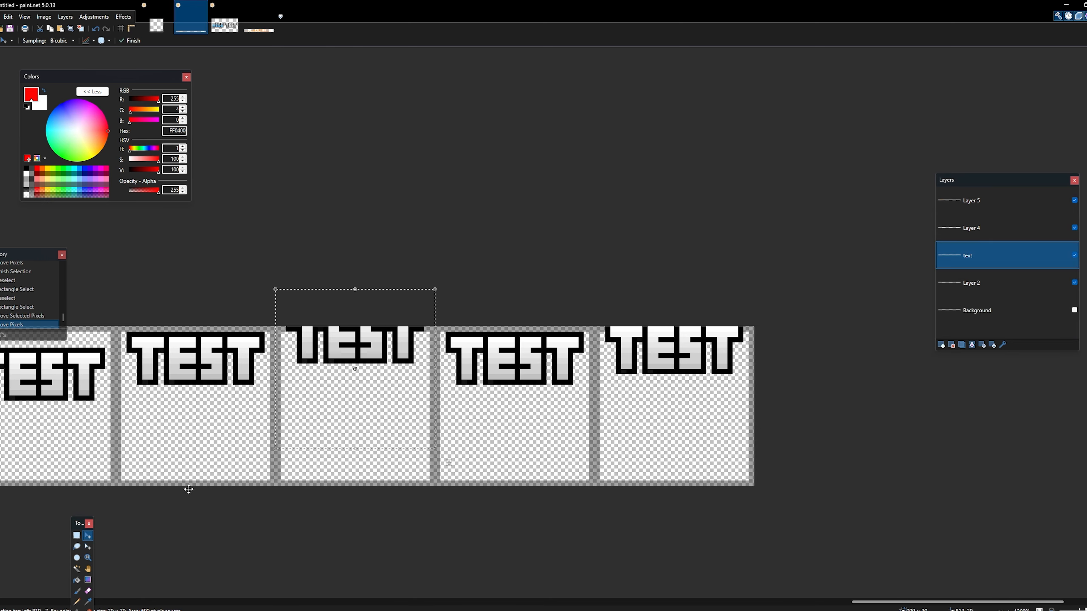
{"action": "key", "text": "ctrl+d"}
{"action": "key", "text": "s"}
{"action": "left_click_drag", "start_coordinate": [437, 324], "coordinate": [590, 509]}
{"action": "key", "text": "m"}
{"action": "left_click_drag", "start_coordinate": [535, 427], "coordinate": [535, 389]}
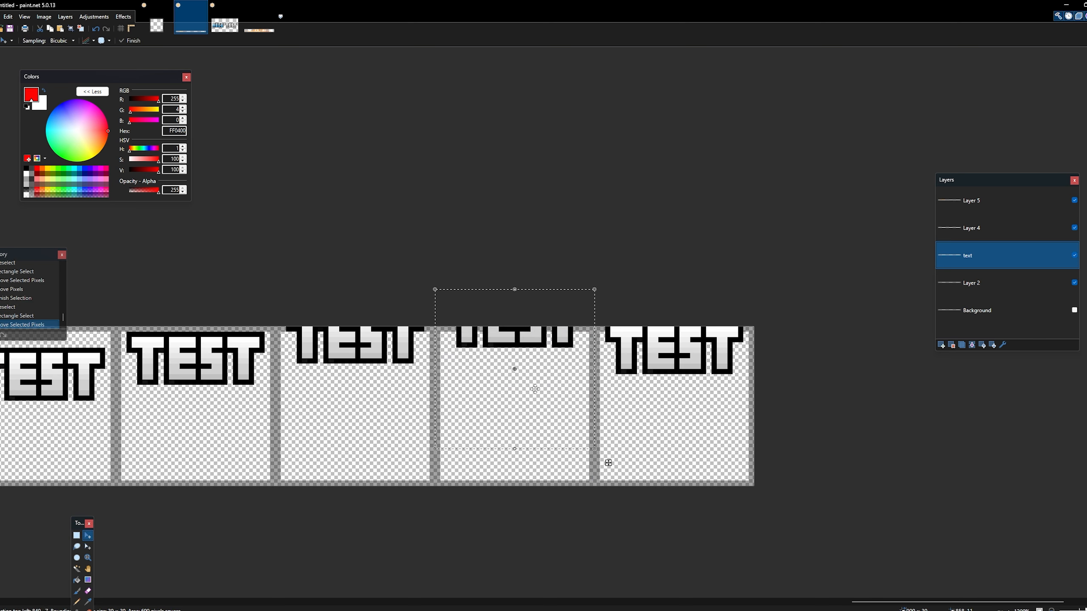
- Raise the lettering in the last frame by seven pixels so only its lower edge stays on the canvas, and deselect
{"action": "left_click", "coordinate": [76, 536]}
{"action": "key", "text": "ctrl+d"}
{"action": "left_click_drag", "start_coordinate": [821, 506], "coordinate": [597, 306]}
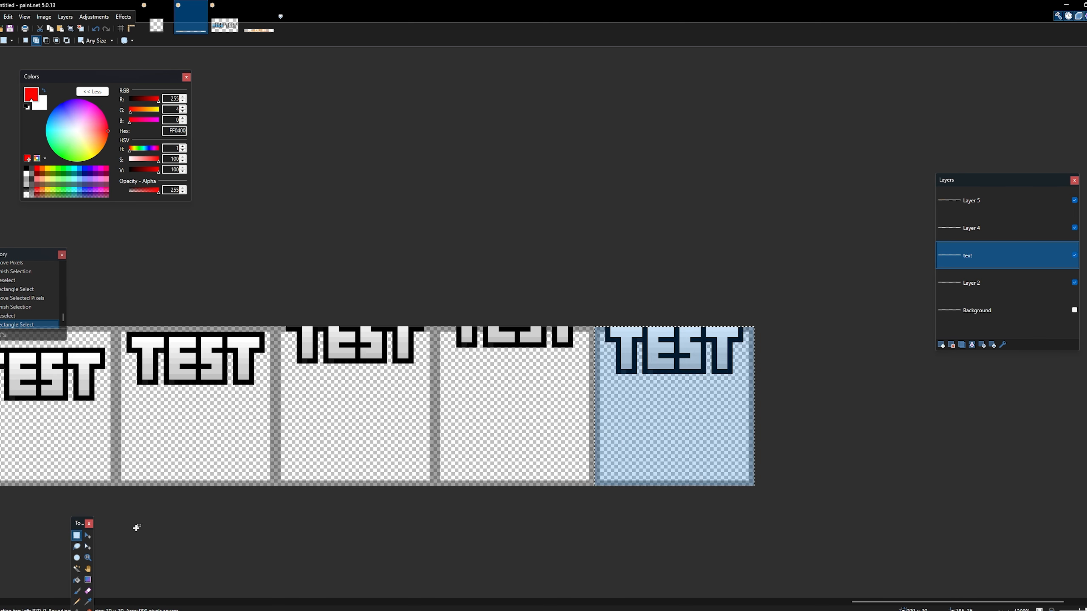
{"action": "left_click", "coordinate": [87, 536]}
{"action": "left_click_drag", "start_coordinate": [658, 443], "coordinate": [683, 413]}
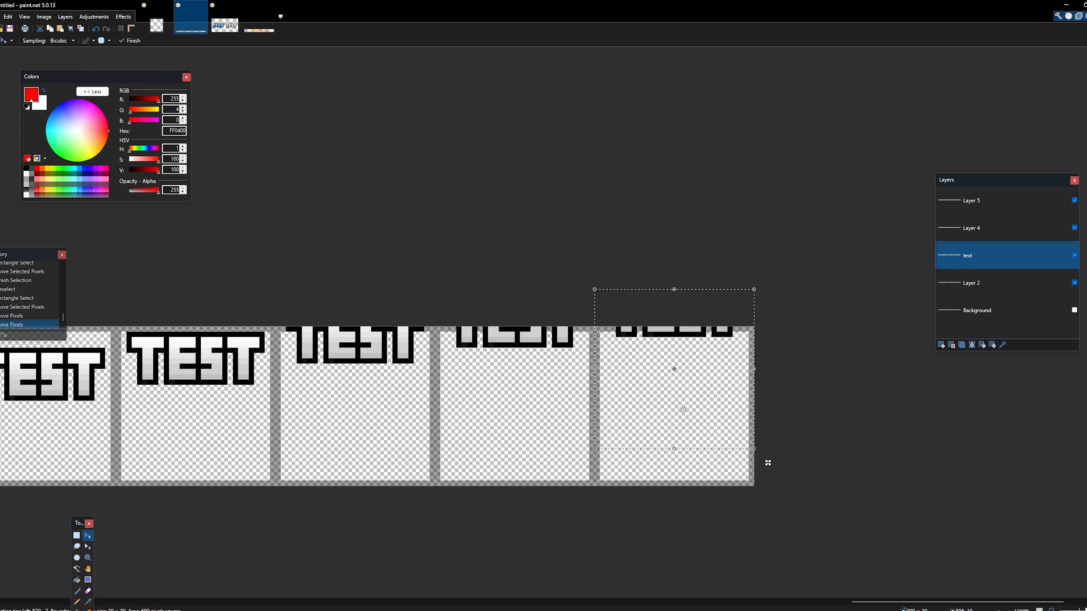
{"action": "key", "text": "ctrl+d"}
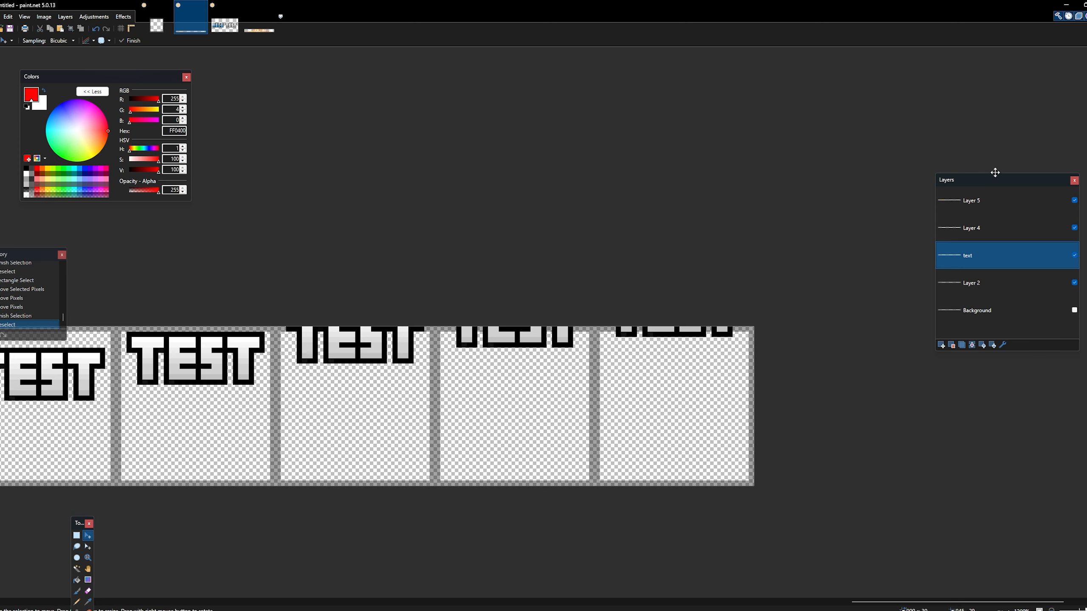
- Move the layer list closer to the strip and hide Layer 2
{"action": "left_click_drag", "start_coordinate": [996, 172], "coordinate": [770, 160]}
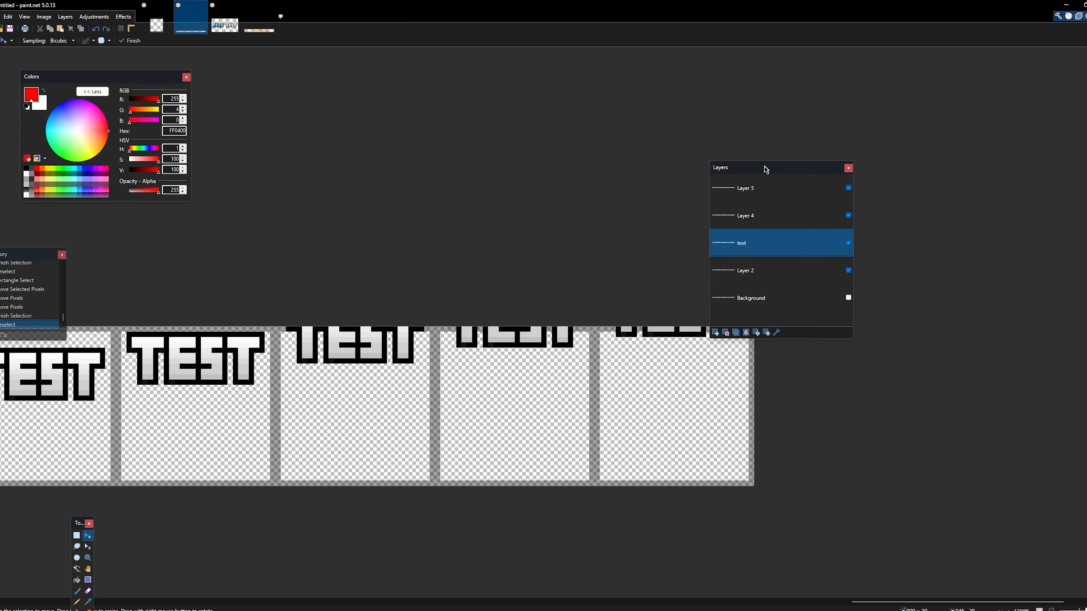
{"action": "left_click", "coordinate": [853, 272]}
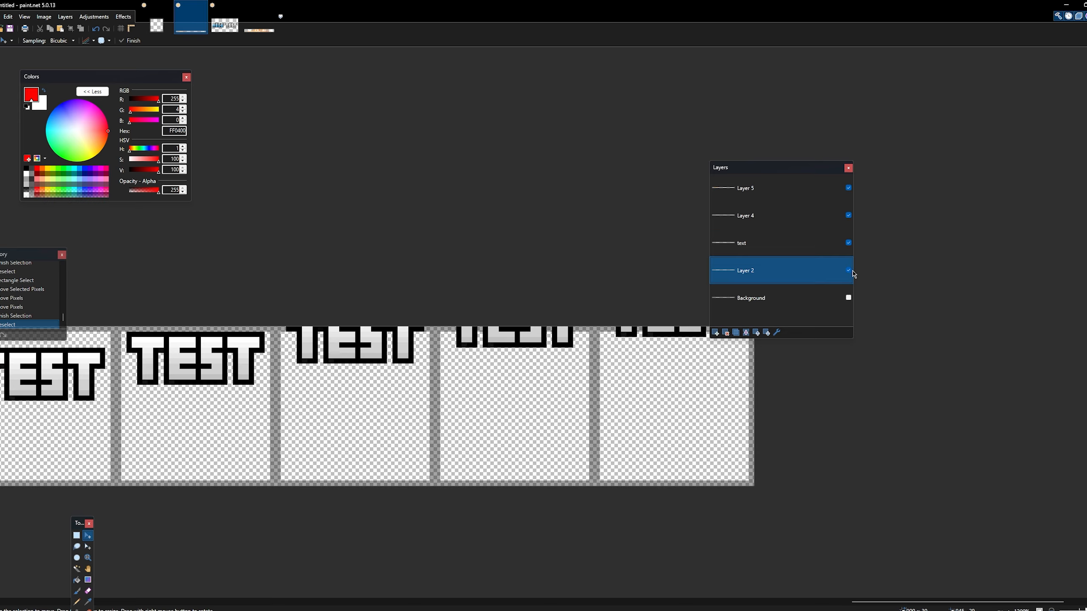
{"action": "left_click", "coordinate": [848, 270]}
- Examine the strip from its first frames at a smaller zoom, checking how the explosion and lettering combine
{"action": "left_click_drag", "start_coordinate": [885, 602], "coordinate": [153, 602]}
{"action": "left_click", "coordinate": [88, 557]}
{"action": "right_click", "coordinate": [393, 517]}
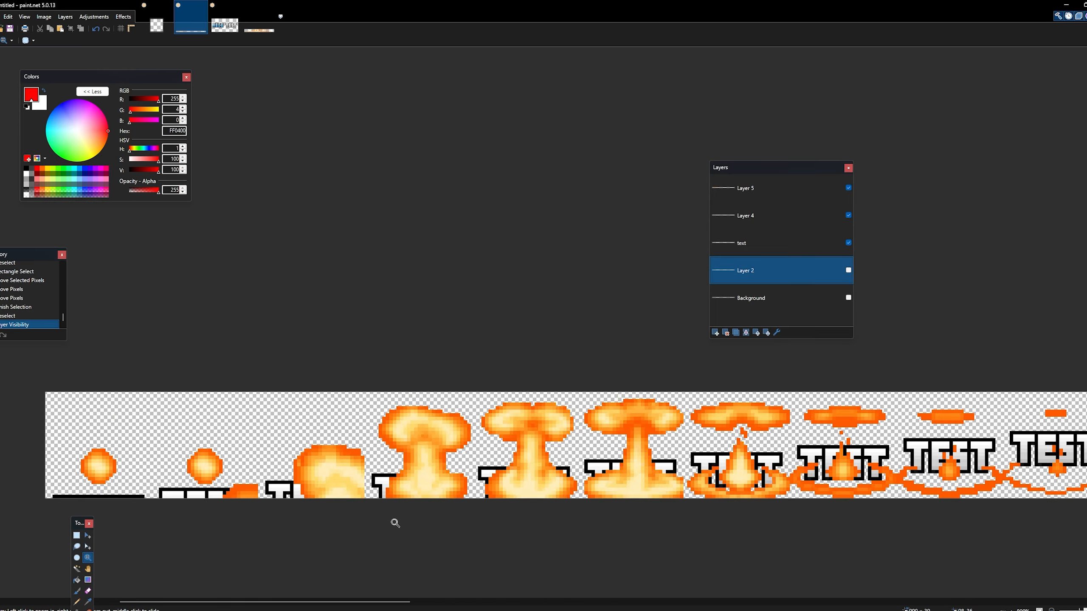
{"action": "right_click", "coordinate": [395, 517]}
{"action": "right_click", "coordinate": [397, 522]}
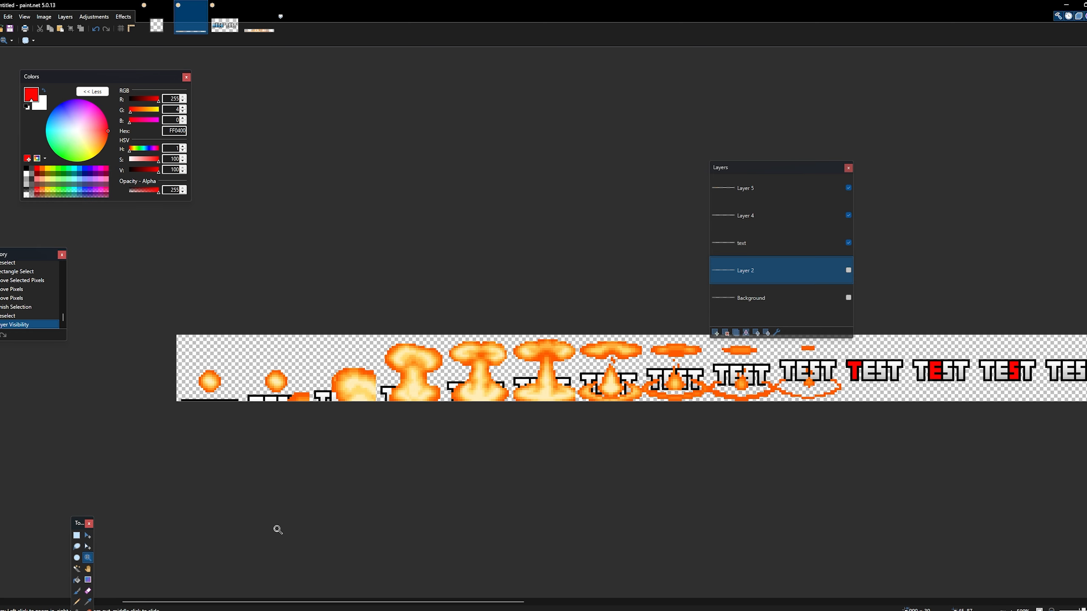
{"action": "right_click", "coordinate": [216, 494]}
{"action": "right_click", "coordinate": [246, 433]}
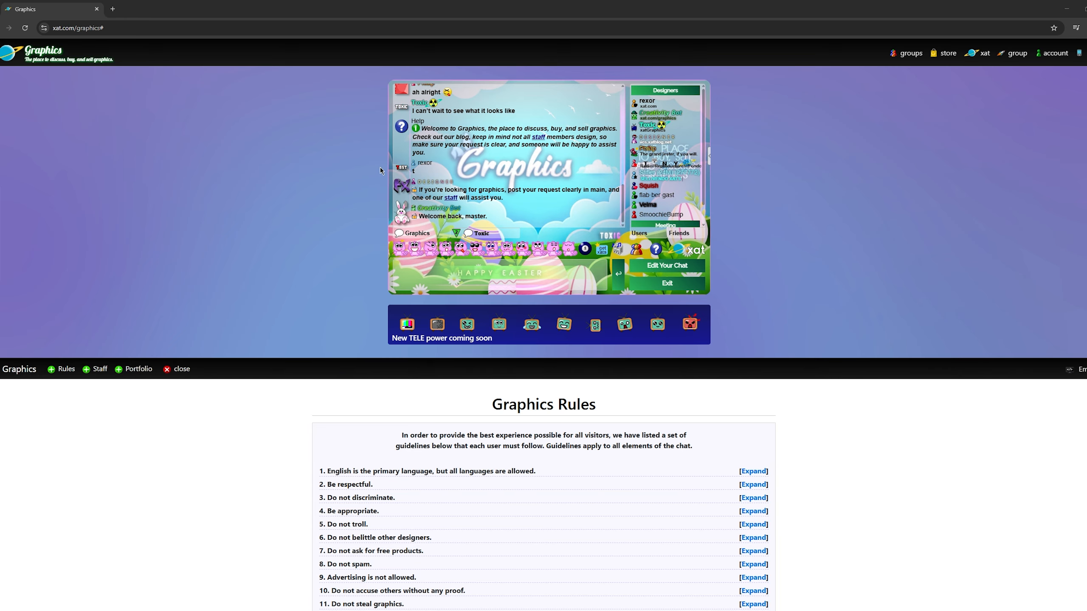
- Switch to the xat Graphics chat page in the browser and examine the animated TEST avatar at 500% zoom
{"action": "scroll", "coordinate": [371, 175], "scroll_direction": "up", "scroll_amount": 9}
{"action": "scroll", "coordinate": [1, 338], "scroll_direction": "down", "scroll_amount": 7}
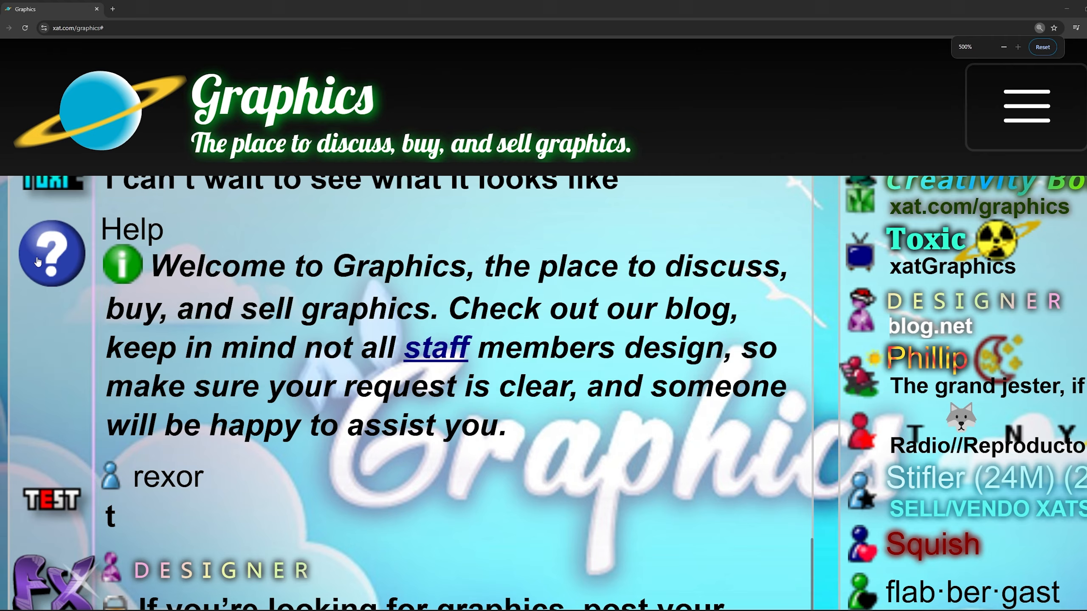
{"action": "scroll", "coordinate": [7, 349], "scroll_direction": "down", "scroll_amount": 4}
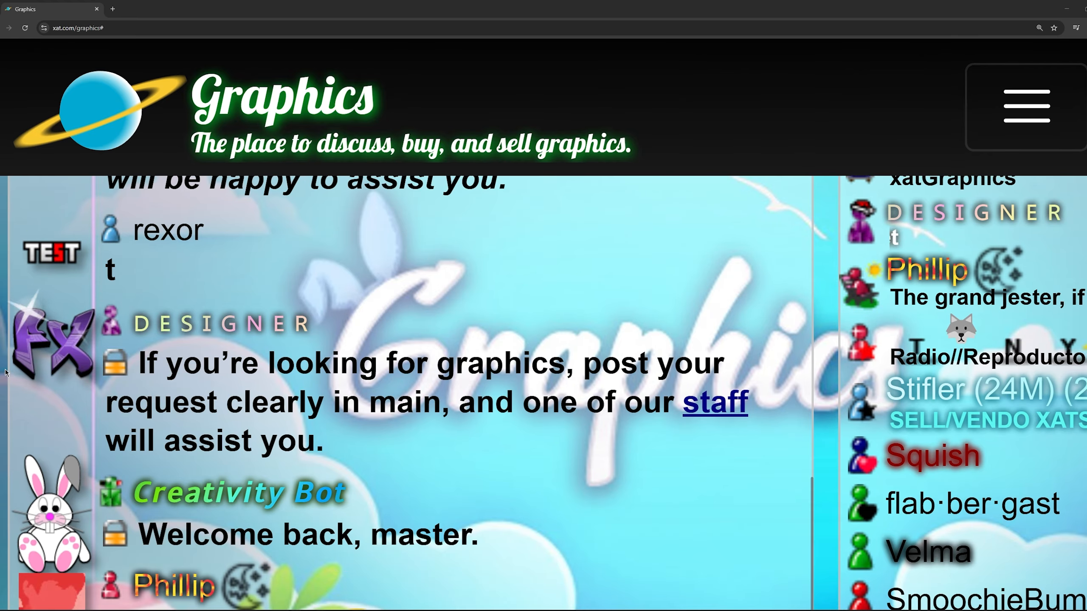
{"action": "scroll", "coordinate": [11, 362], "scroll_direction": "up", "scroll_amount": 2}
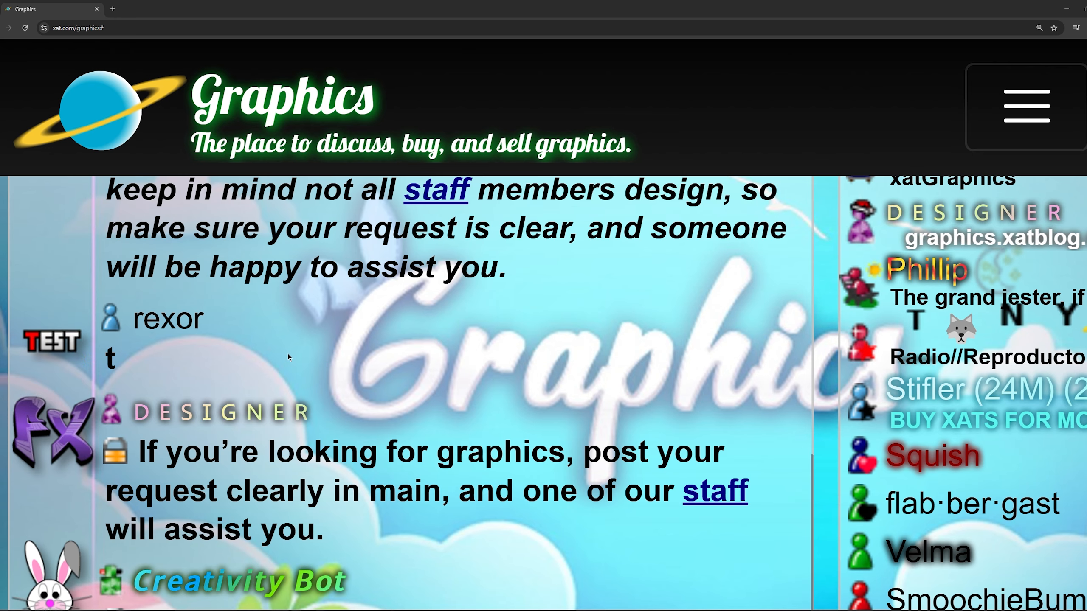
- Shrink the page zoom until the whole chat box fits, and highlight the reply "that looks sick"
{"action": "key", "text": "ctrl+minus"}
{"action": "key", "text": "ctrl+minus"}
{"action": "key", "text": "ctrl+minus"}
{"action": "scroll", "coordinate": [259, 261], "scroll_direction": "up", "scroll_amount": 3}
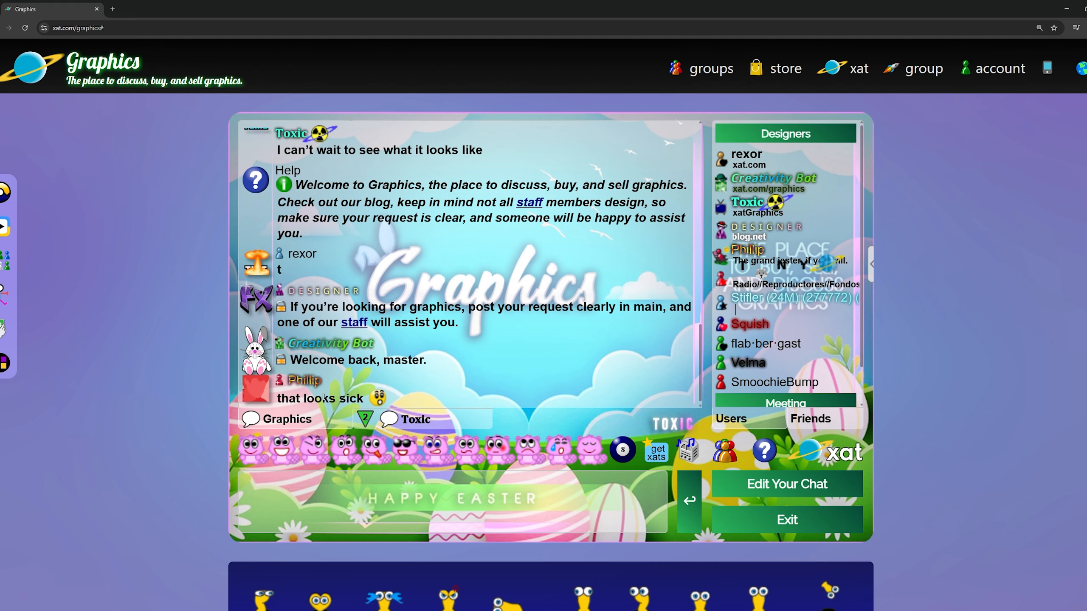
{"action": "double_click", "coordinate": [323, 397]}
{"action": "triple_click", "coordinate": [323, 397]}
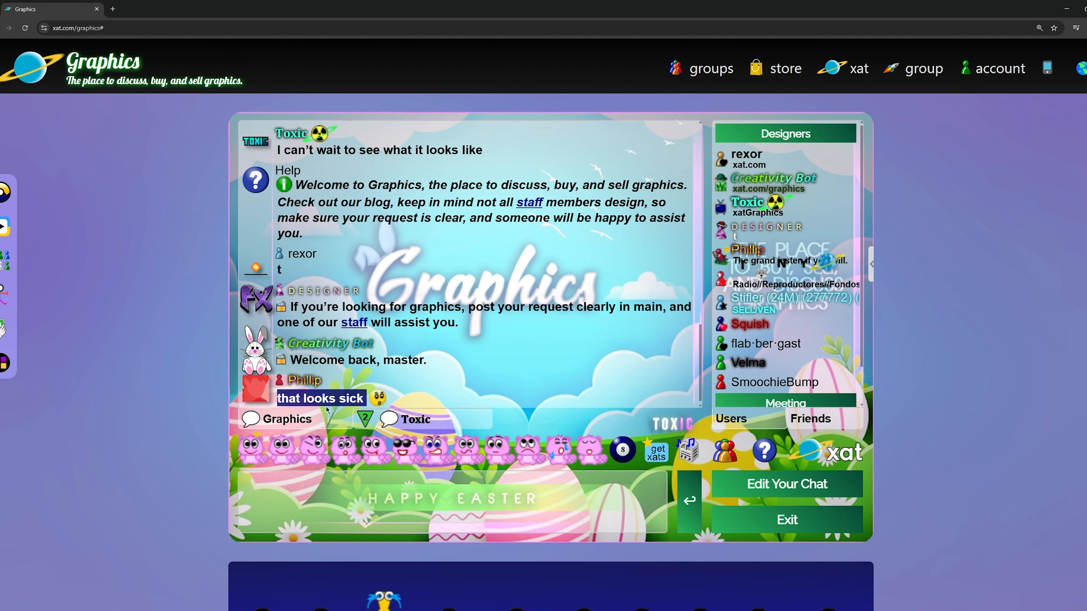
- Look through the chat history and back to the newest messages, examining the animated TEST avatar at normal chat size
{"action": "scroll", "coordinate": [323, 397], "scroll_direction": "up", "scroll_amount": 2}
{"action": "scroll", "coordinate": [388, 382], "scroll_direction": "up", "scroll_amount": 2}
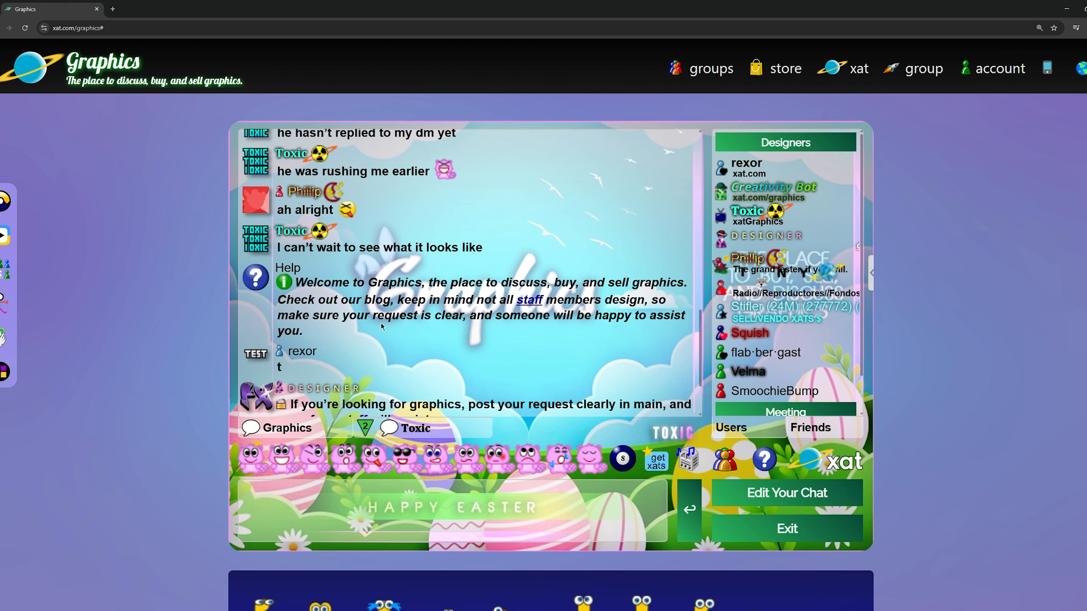
{"action": "scroll", "coordinate": [388, 382], "scroll_direction": "down", "scroll_amount": 10}
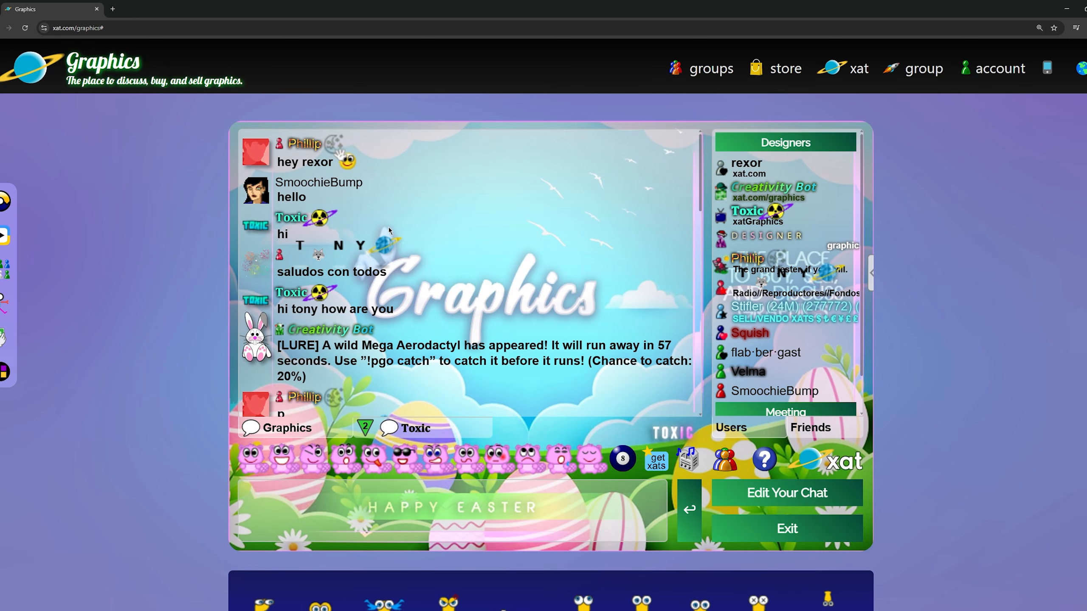
{"action": "scroll", "coordinate": [388, 372], "scroll_direction": "down", "scroll_amount": 3}
{"action": "scroll", "coordinate": [388, 365], "scroll_direction": "up", "scroll_amount": 10}
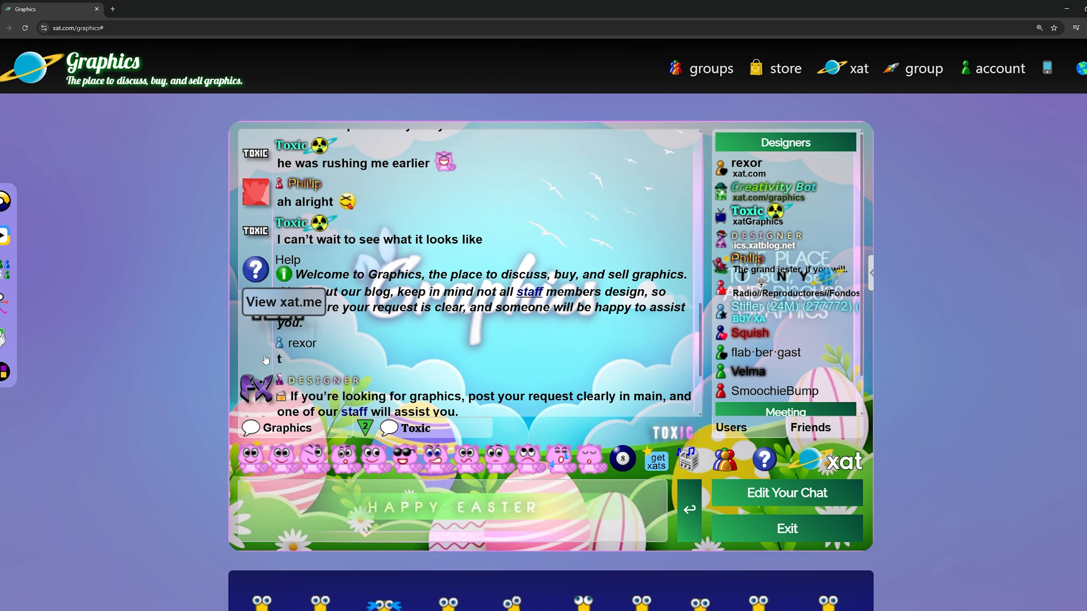
{"action": "scroll", "coordinate": [225, 447], "scroll_direction": "down", "scroll_amount": 5}
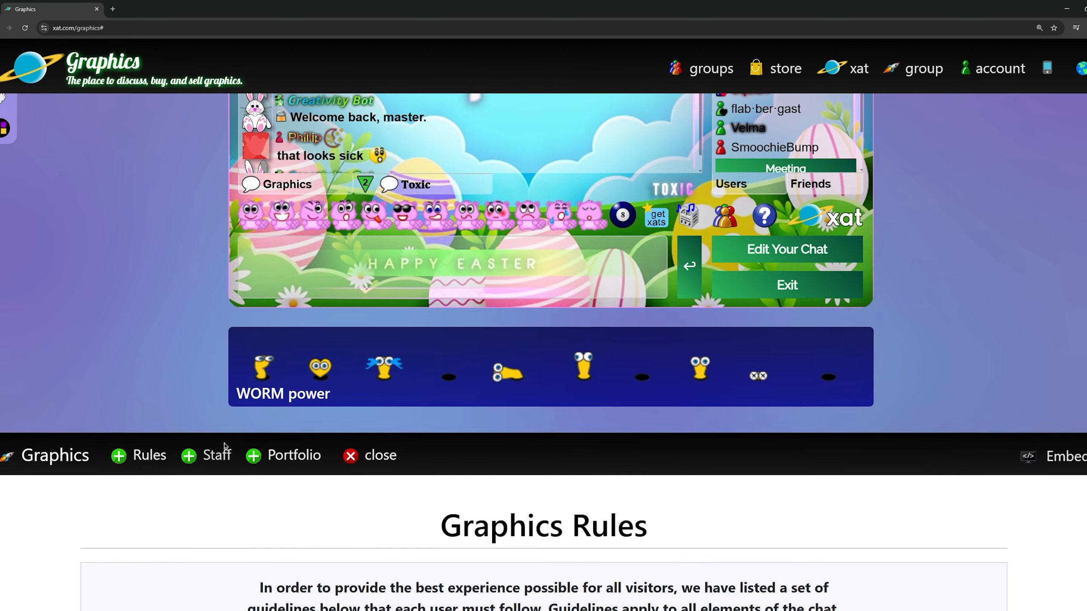
{"action": "scroll", "coordinate": [225, 447], "scroll_direction": "up", "scroll_amount": 5}
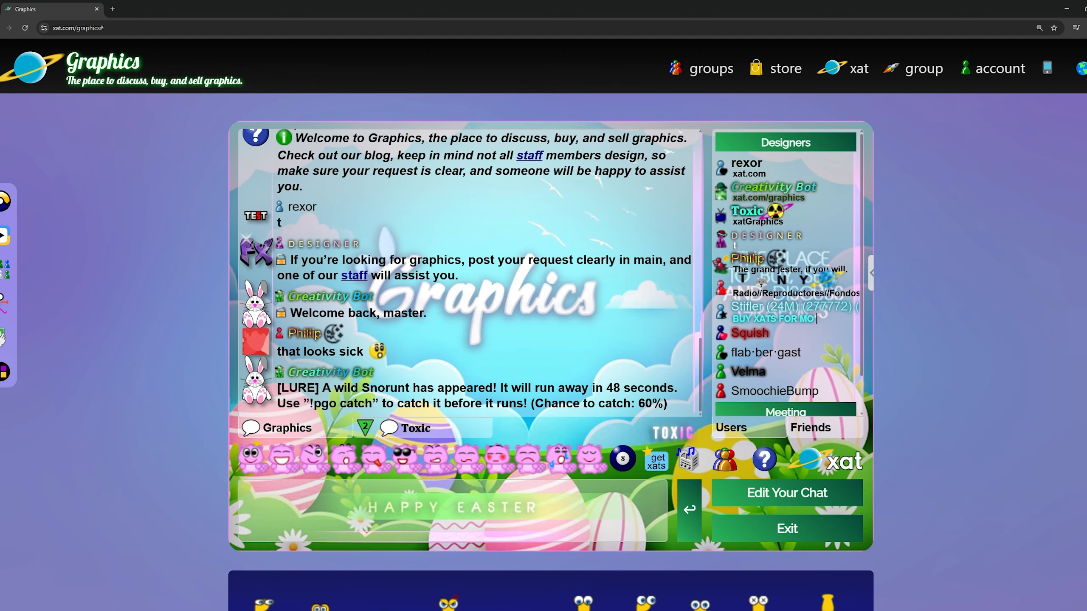